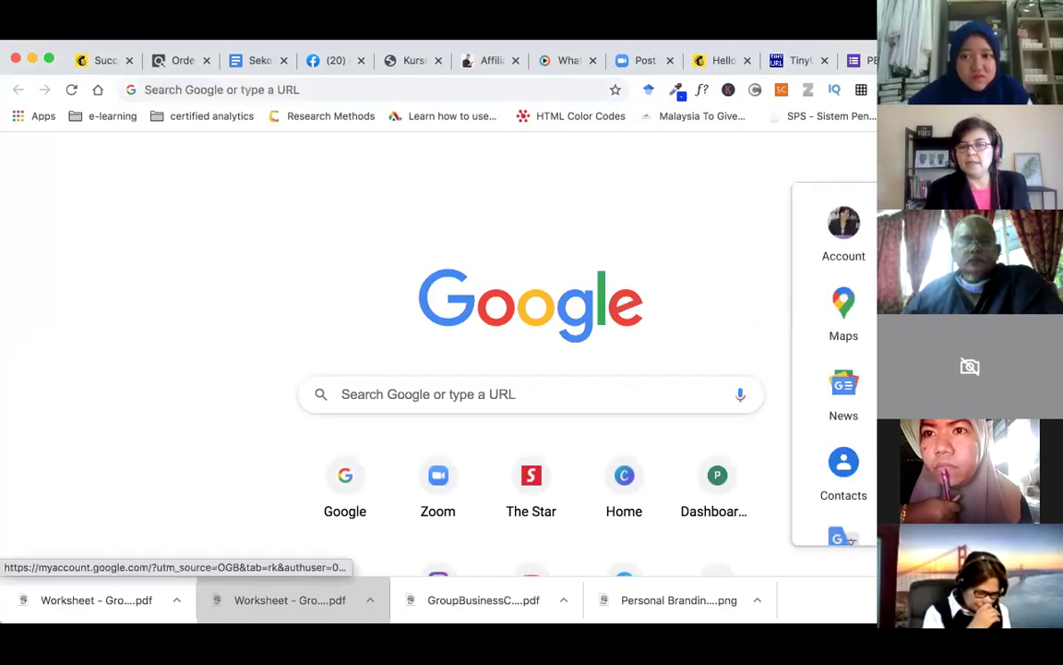
# Open the Forms page from Google's full list of products
pyautogui.scroll(-5, 835, 370)
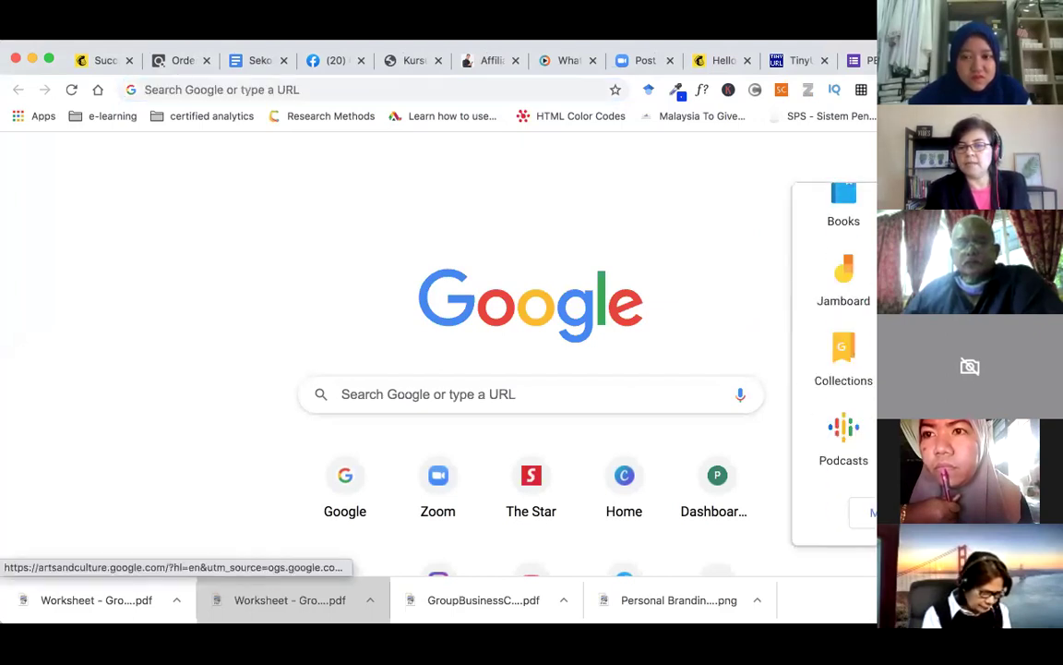
pyautogui.click(870, 513)
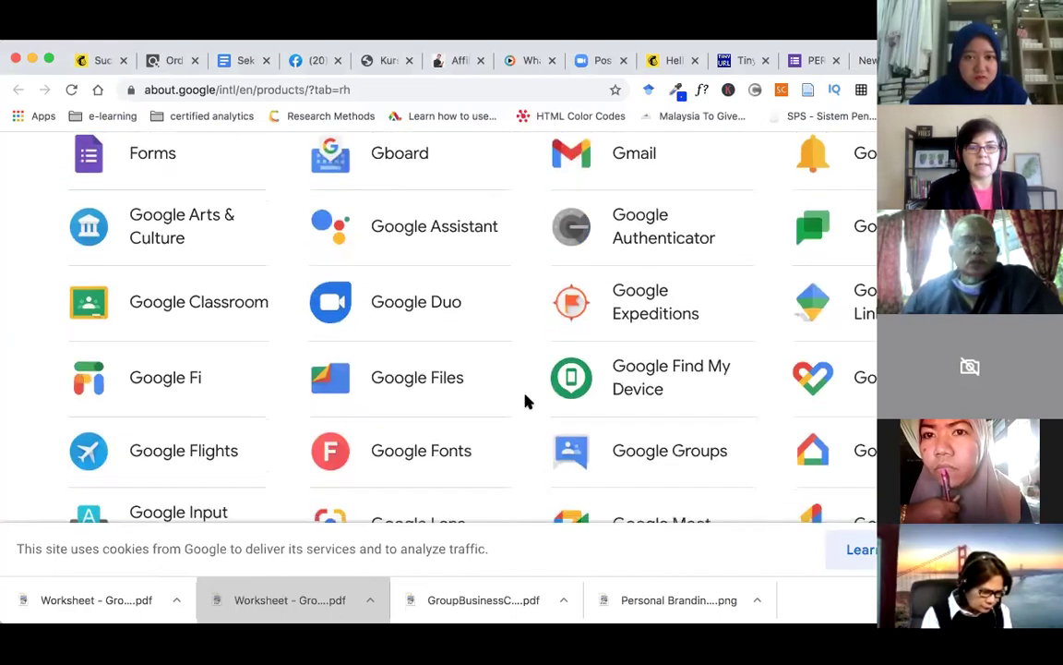
pyautogui.scroll(3, 527, 402)
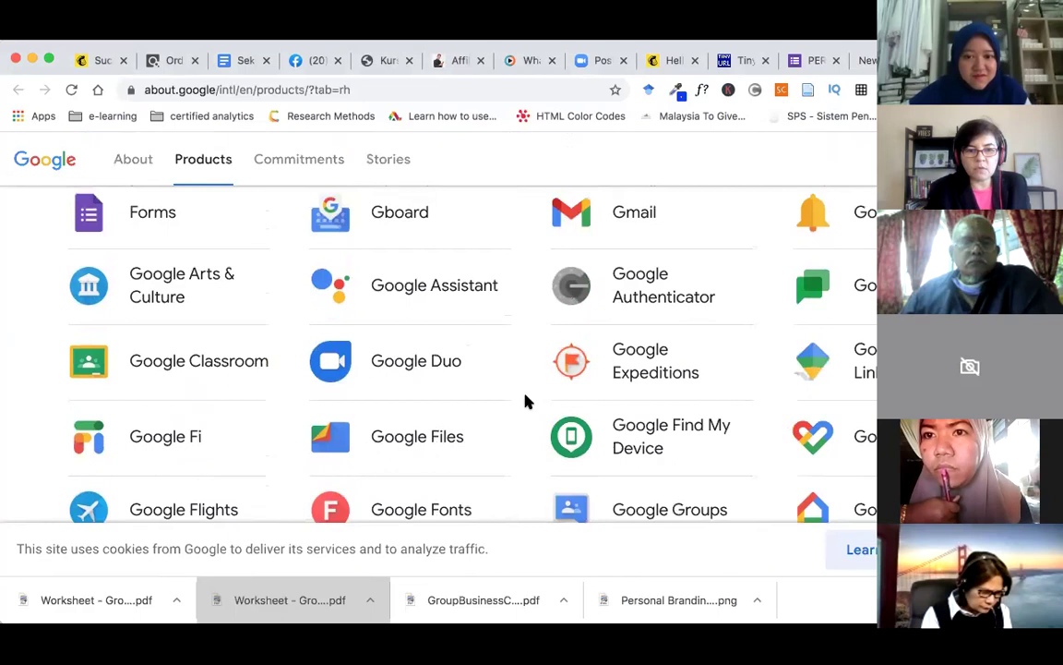
pyautogui.scroll(-2, 526, 402)
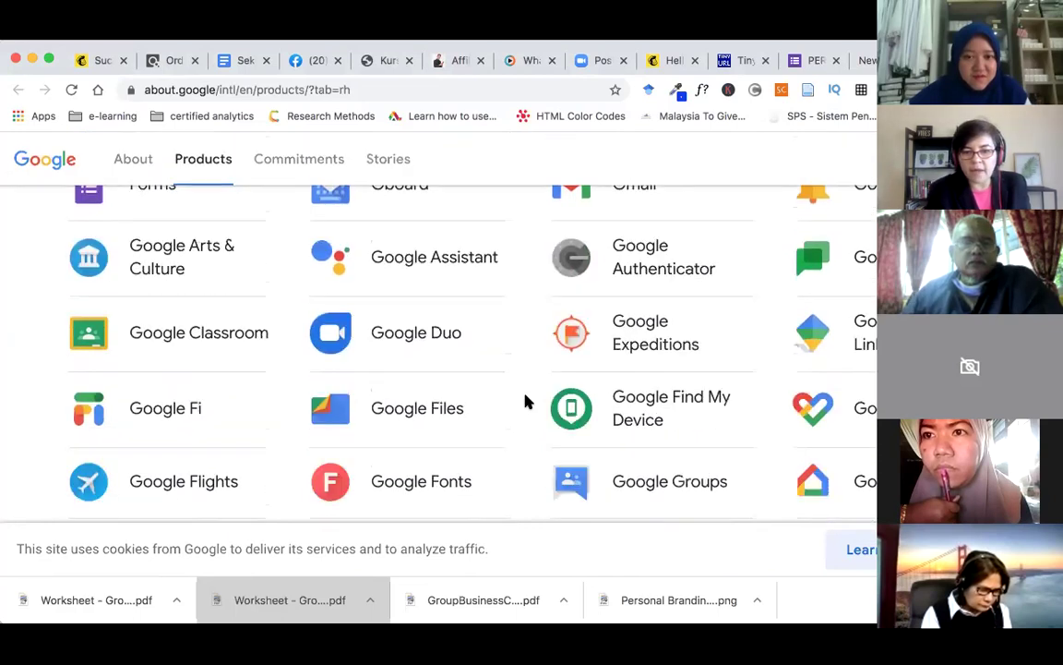
pyautogui.scroll(-2, 686, 429)
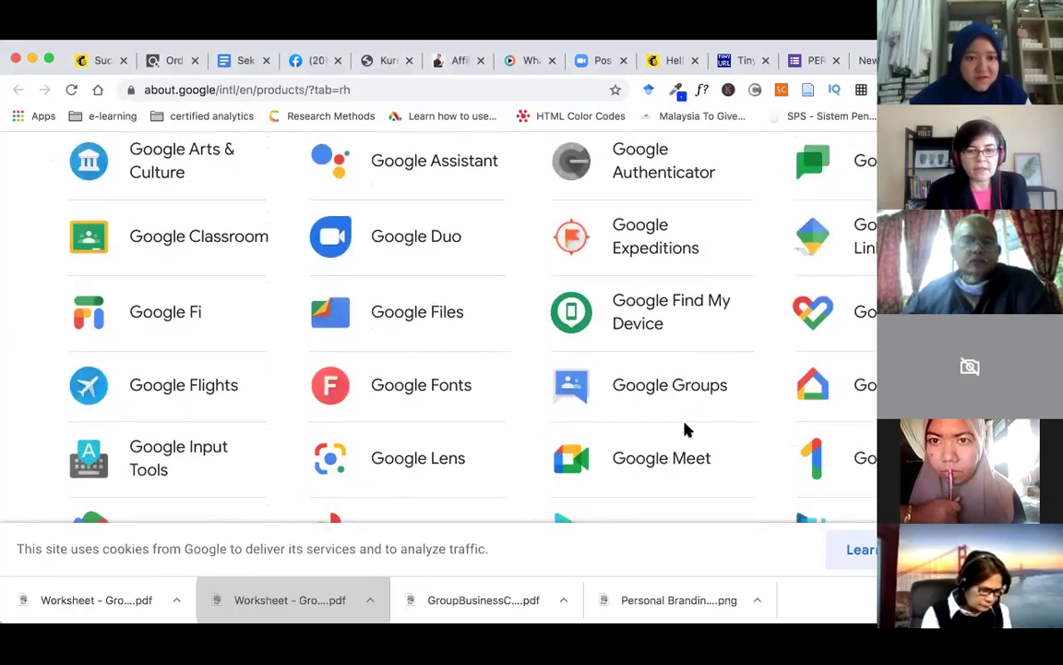
pyautogui.scroll(-2, 686, 430)
pyautogui.scroll(1, 686, 429)
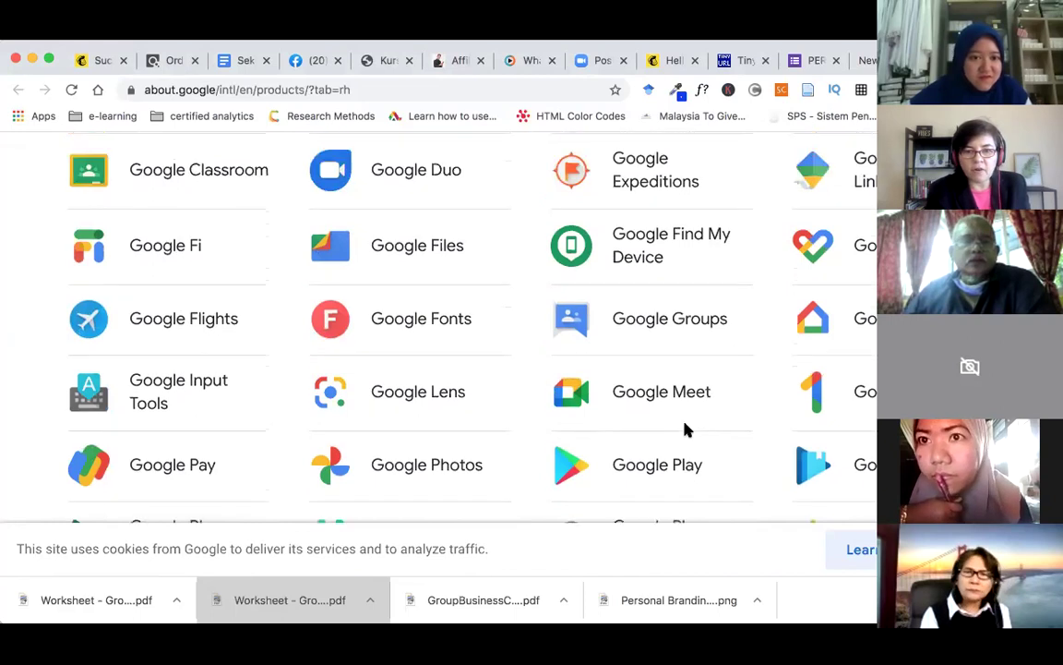
pyautogui.scroll(5, 686, 429)
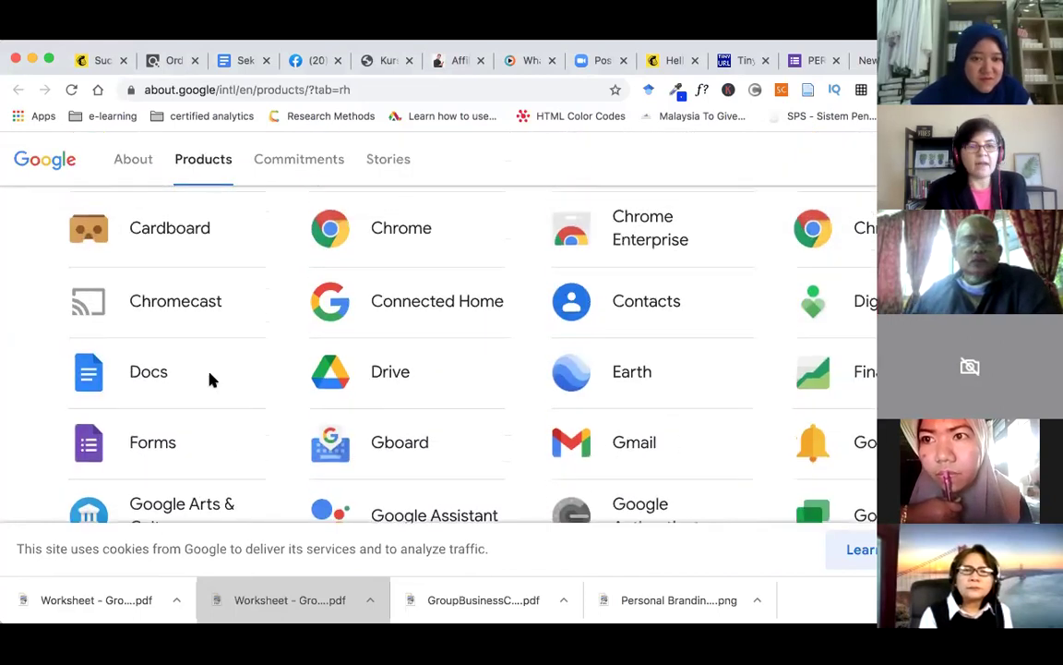
pyautogui.click(167, 452)
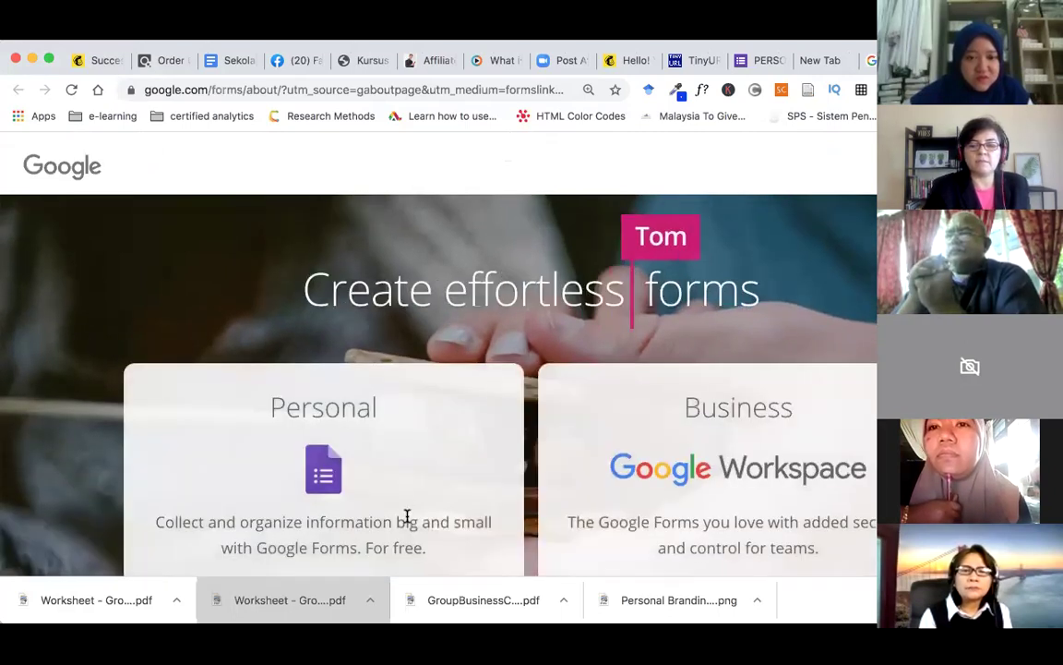
# Go to the personal version of Google Forms and start a new form from the Contact Information template
pyautogui.press('super+minus')
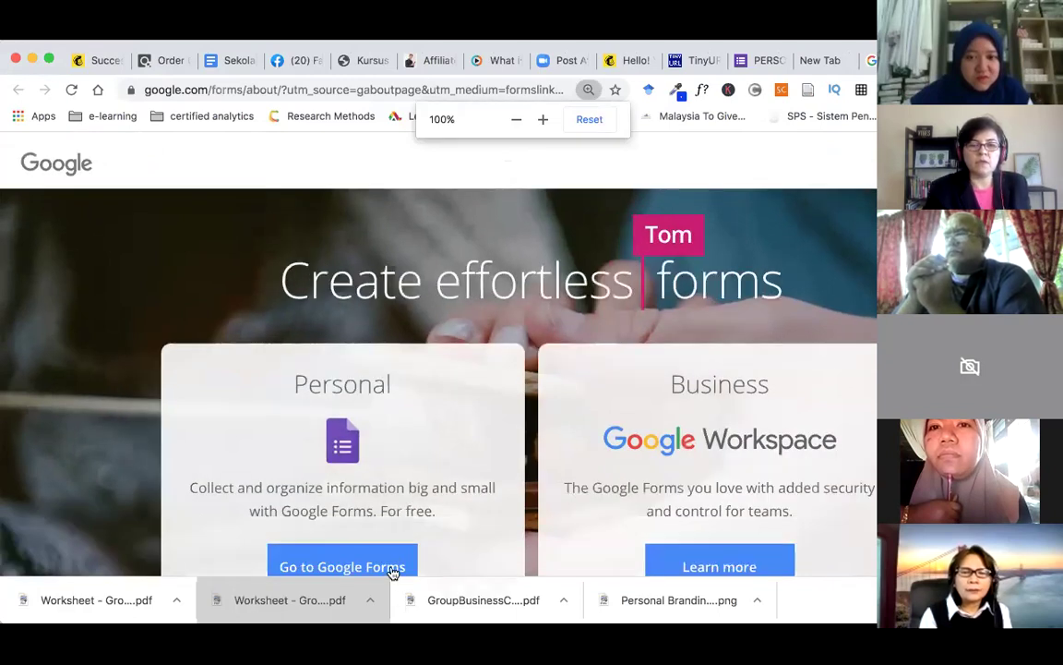
pyautogui.click(391, 569)
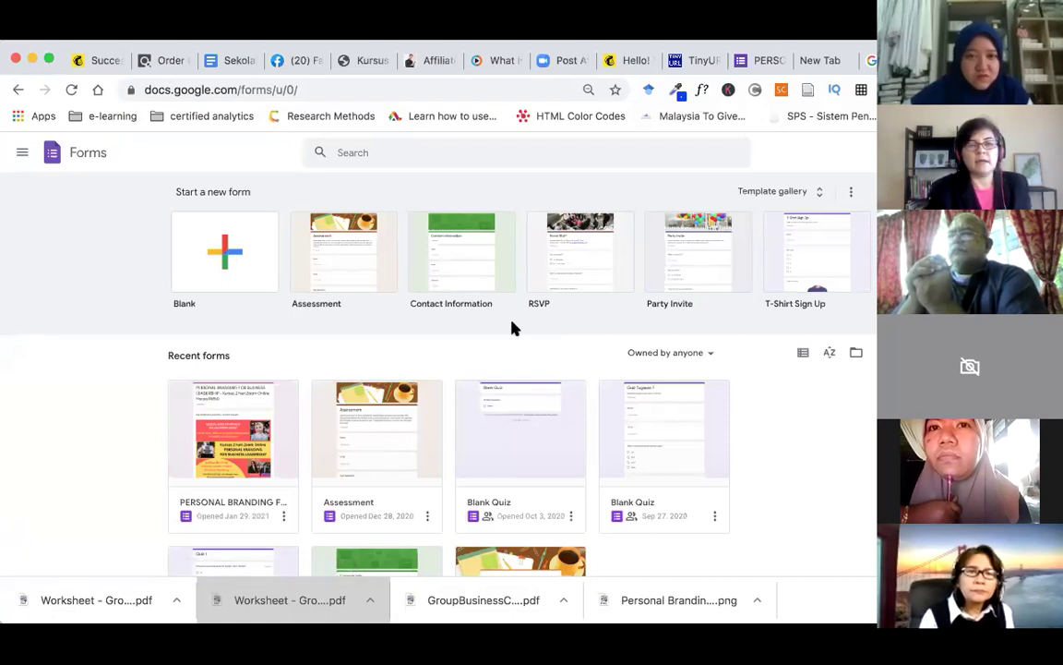
pyautogui.click(492, 265)
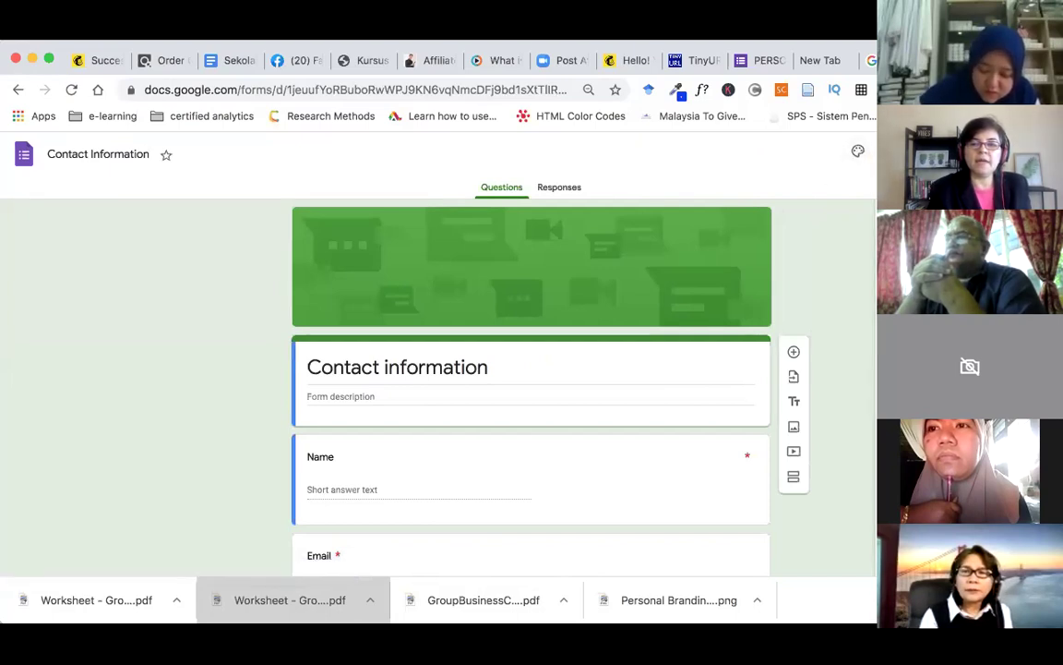
# Replace the form's header image with the notepad and coffee cup illustration from the Work and School themes
pyautogui.click(530, 285)
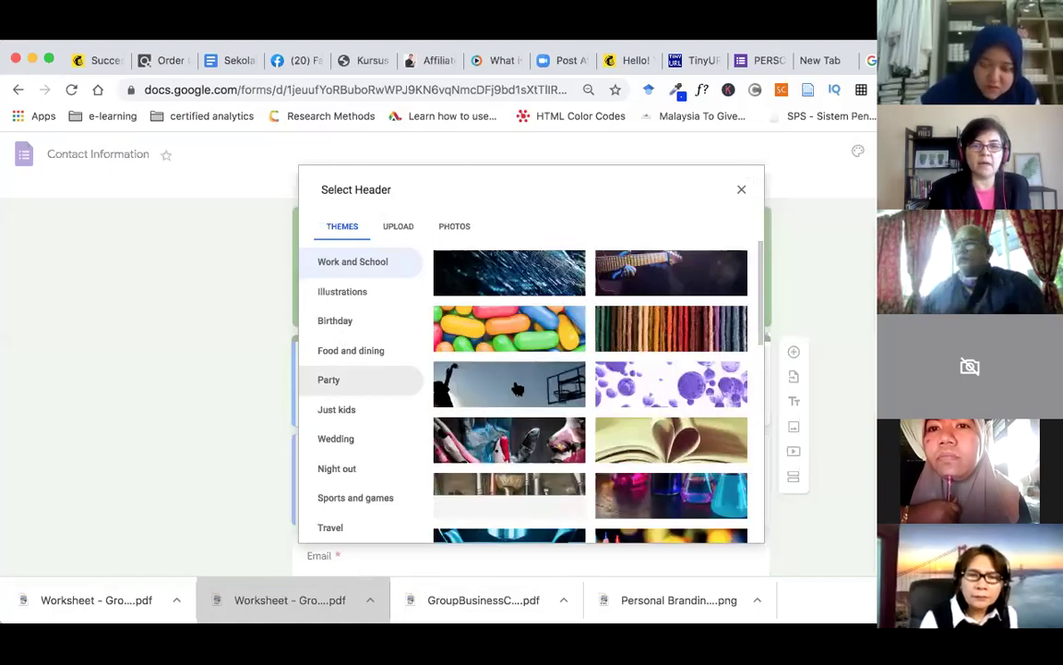
pyautogui.scroll(-2, 512, 382)
pyautogui.scroll(-3, 518, 388)
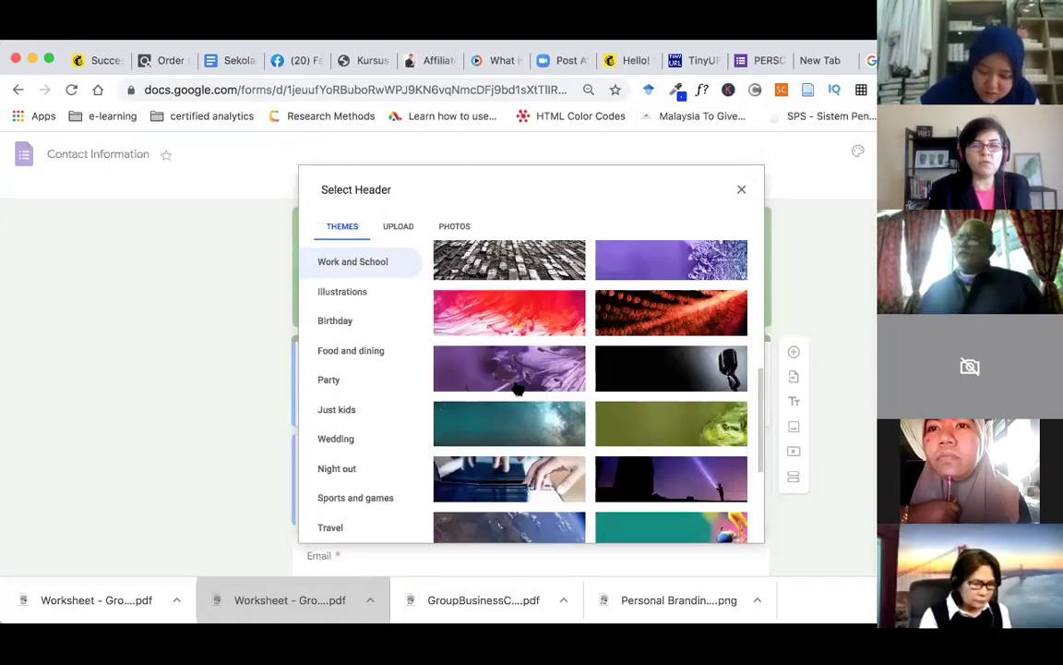
pyautogui.scroll(-3, 518, 388)
pyautogui.scroll(-3, 518, 388)
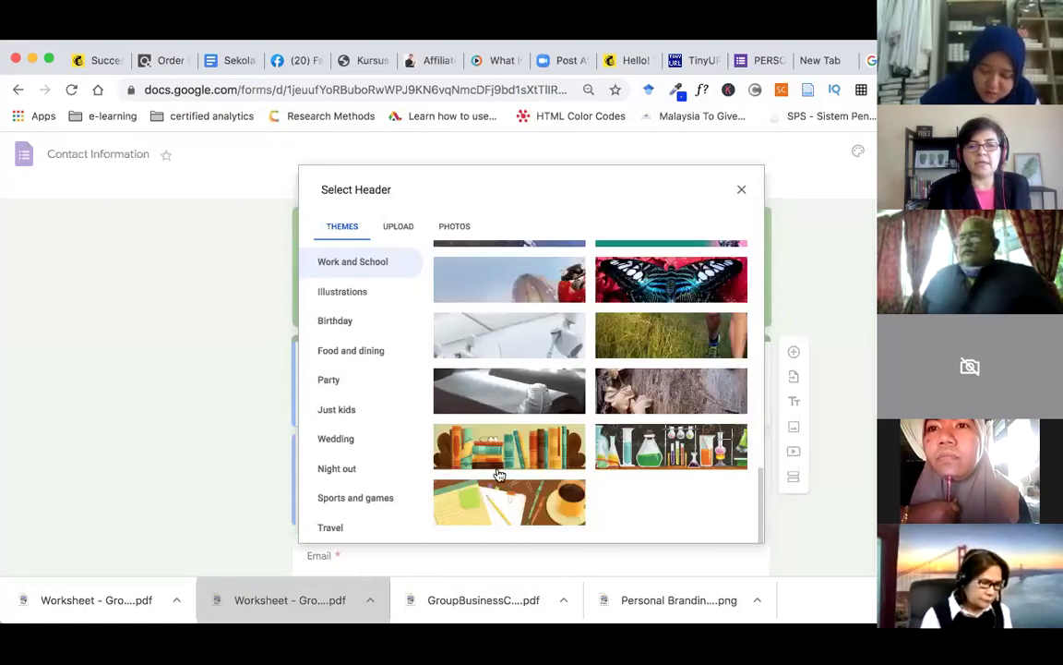
pyautogui.click(494, 498)
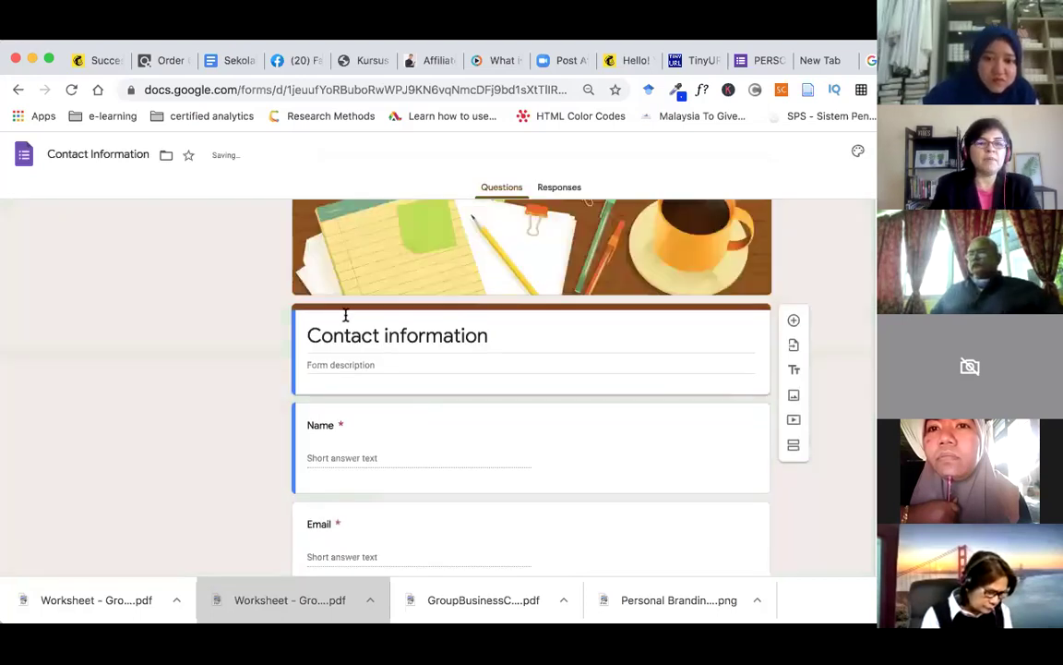
# Delete the Address and Comments questions from the contact form
pyautogui.scroll(-1, 345, 316)
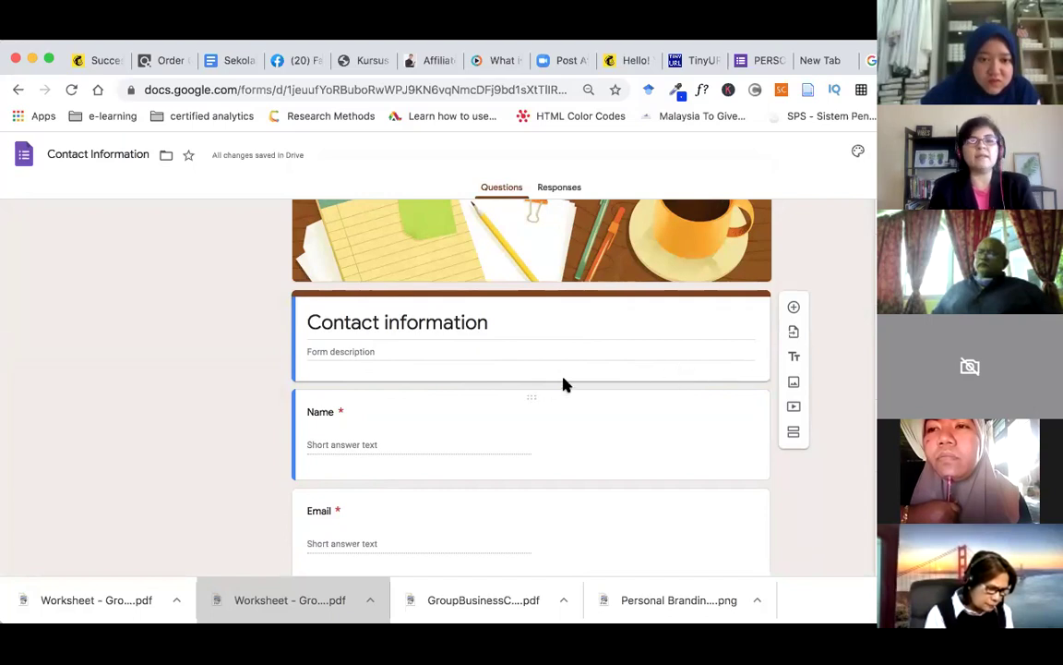
pyautogui.scroll(-2, 466, 371)
pyautogui.scroll(3, 467, 365)
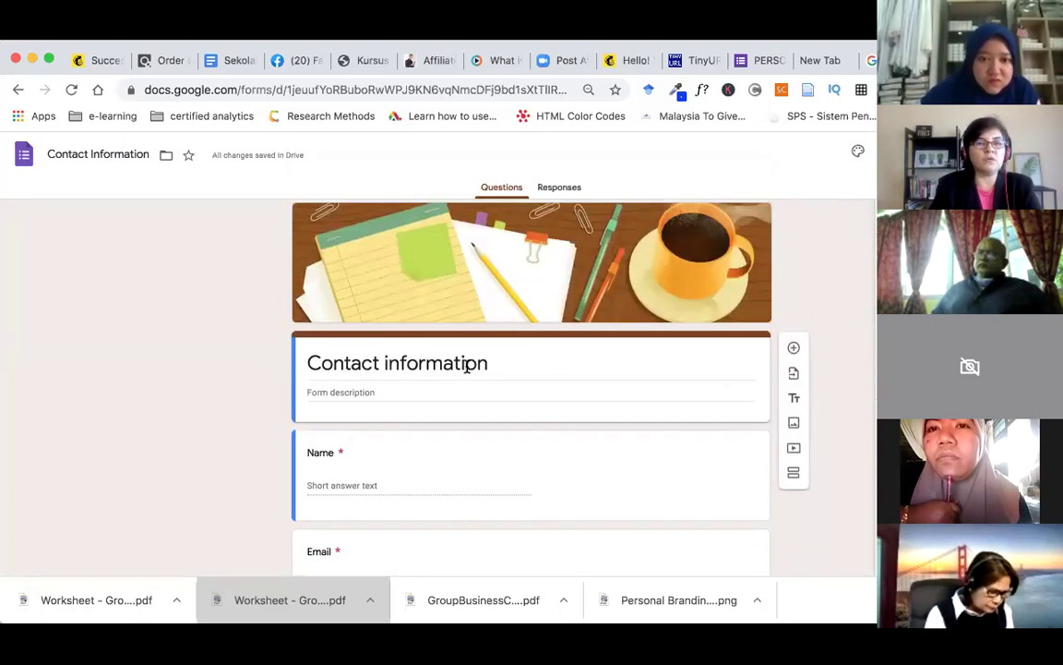
pyautogui.scroll(-3, 466, 365)
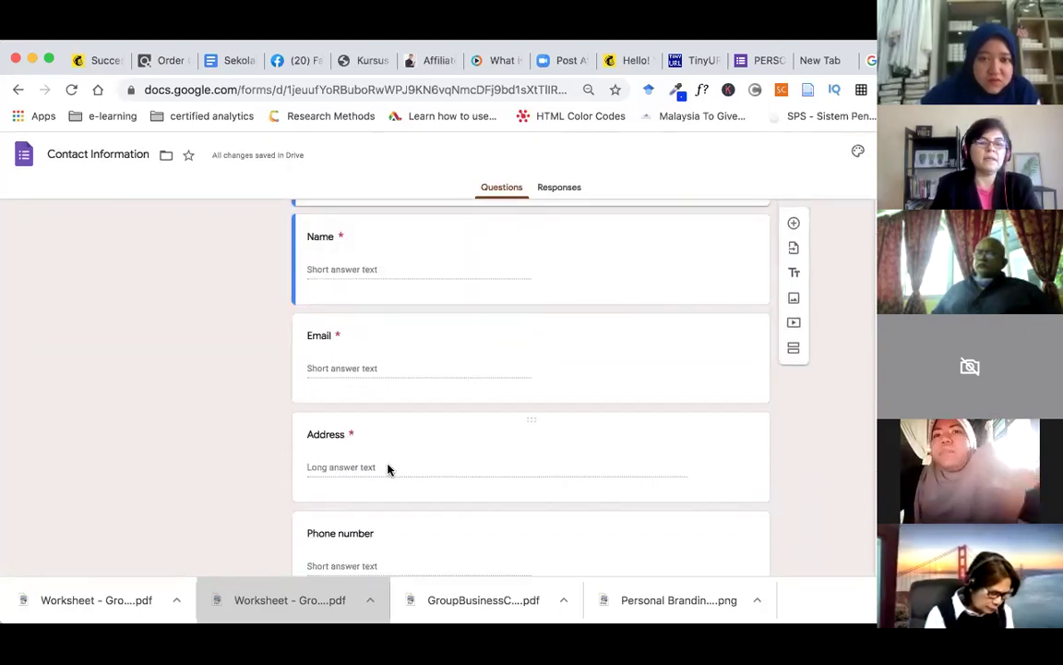
pyautogui.scroll(-2, 389, 468)
pyautogui.click(498, 356)
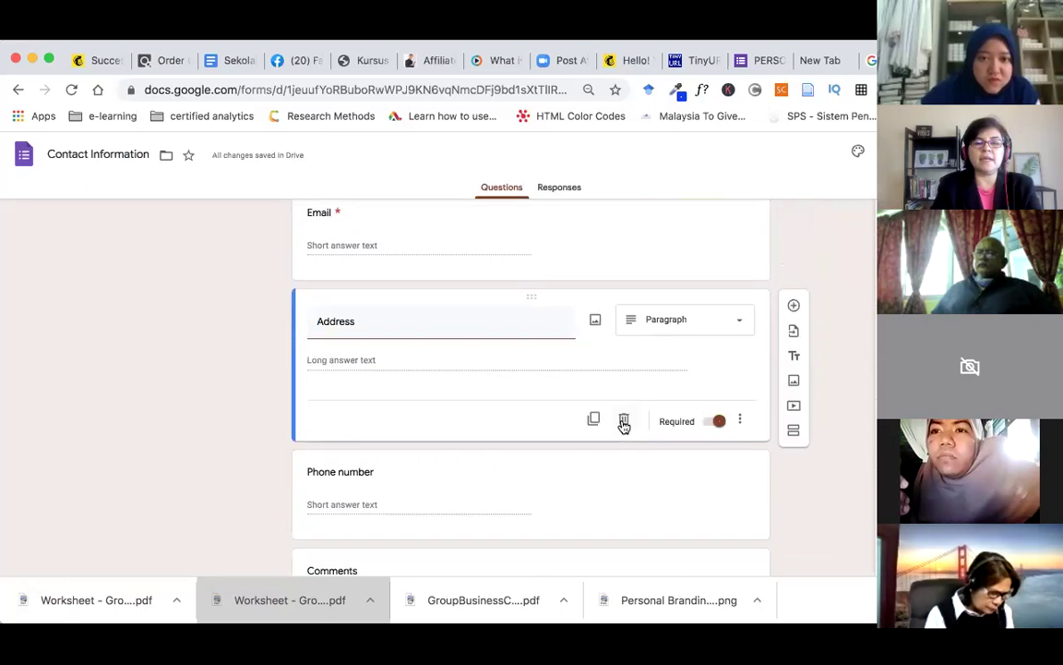
pyautogui.click(624, 422)
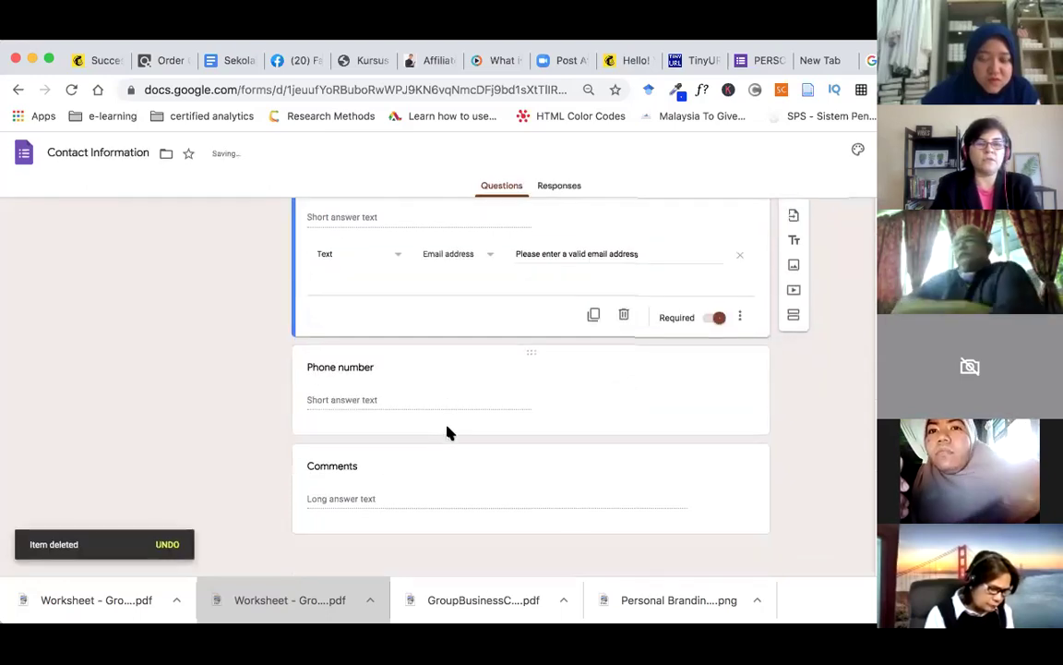
pyautogui.click(621, 499)
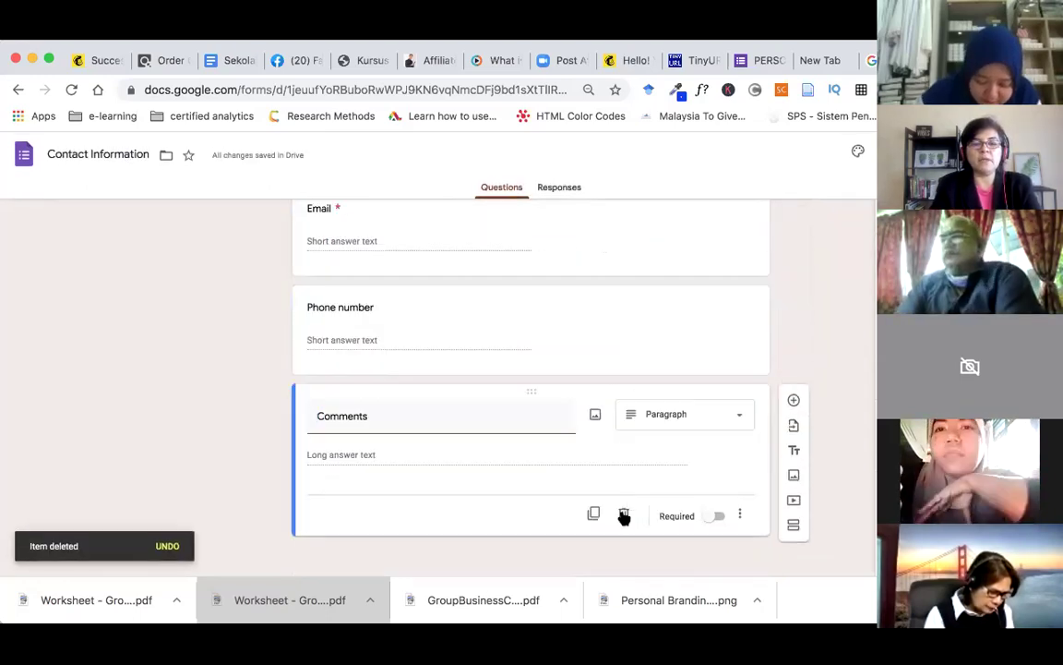
pyautogui.click(623, 517)
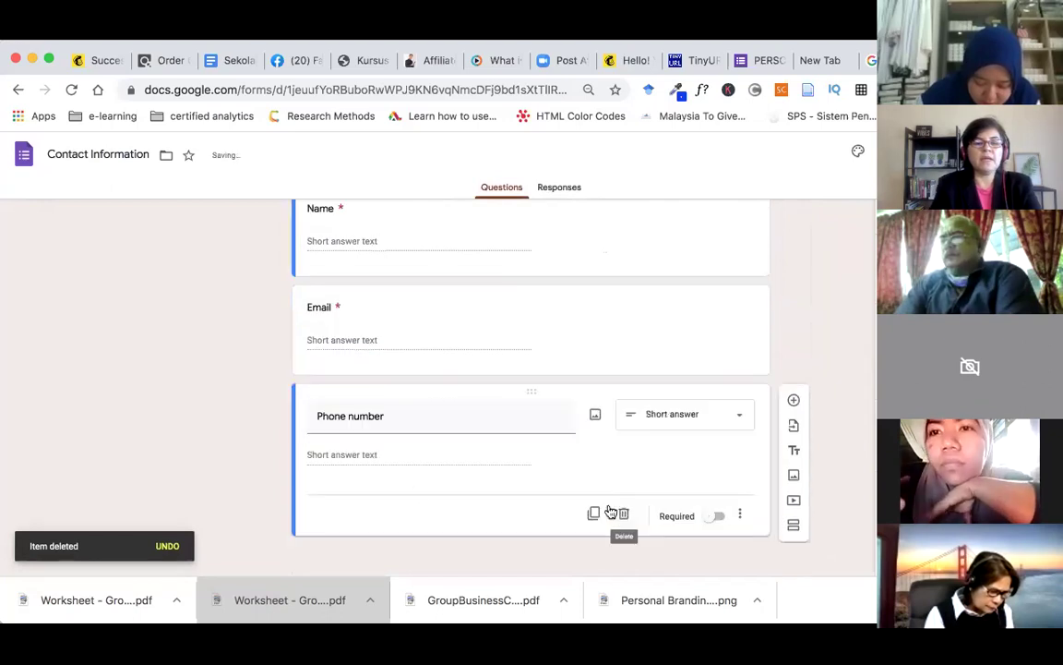
# Add a new question below Phone number and show the available question types
pyautogui.click(793, 402)
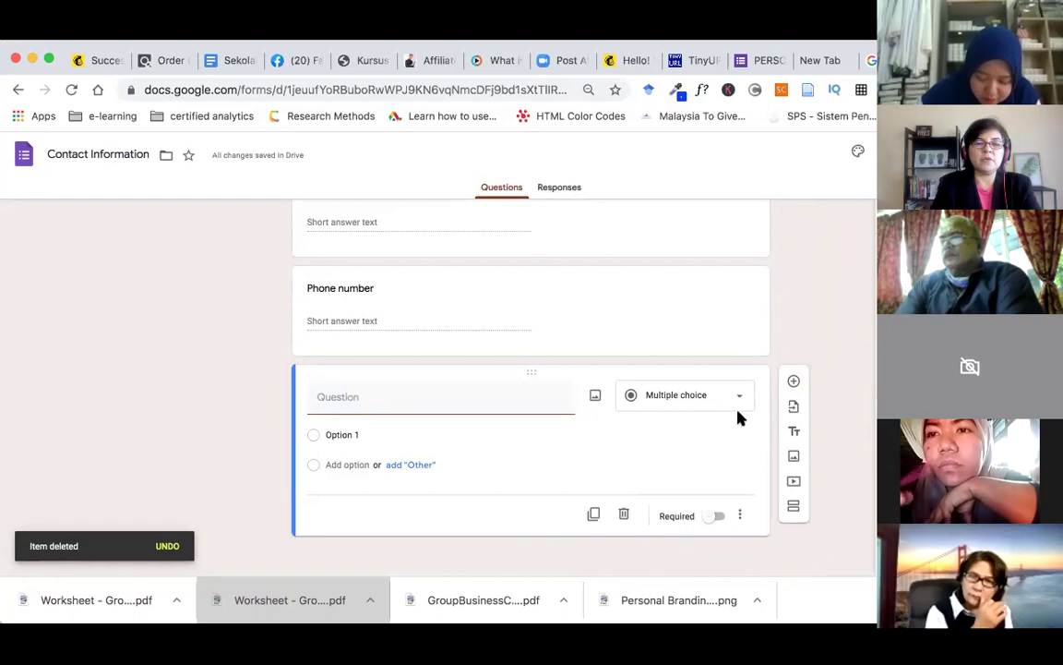
pyautogui.click(738, 403)
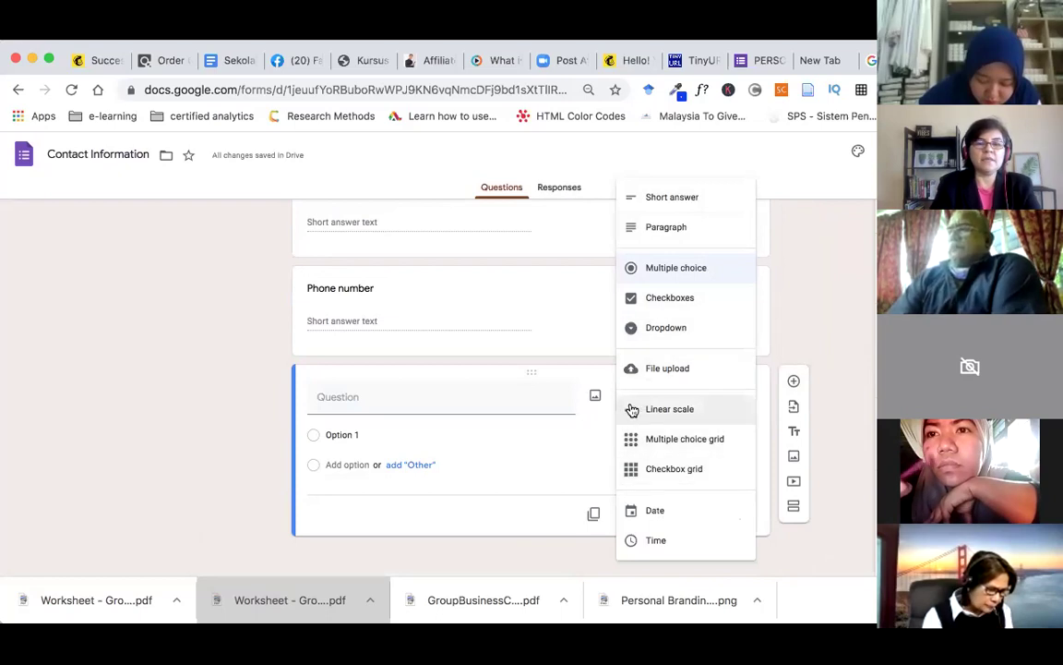
pyautogui.scroll(5, 149, 472)
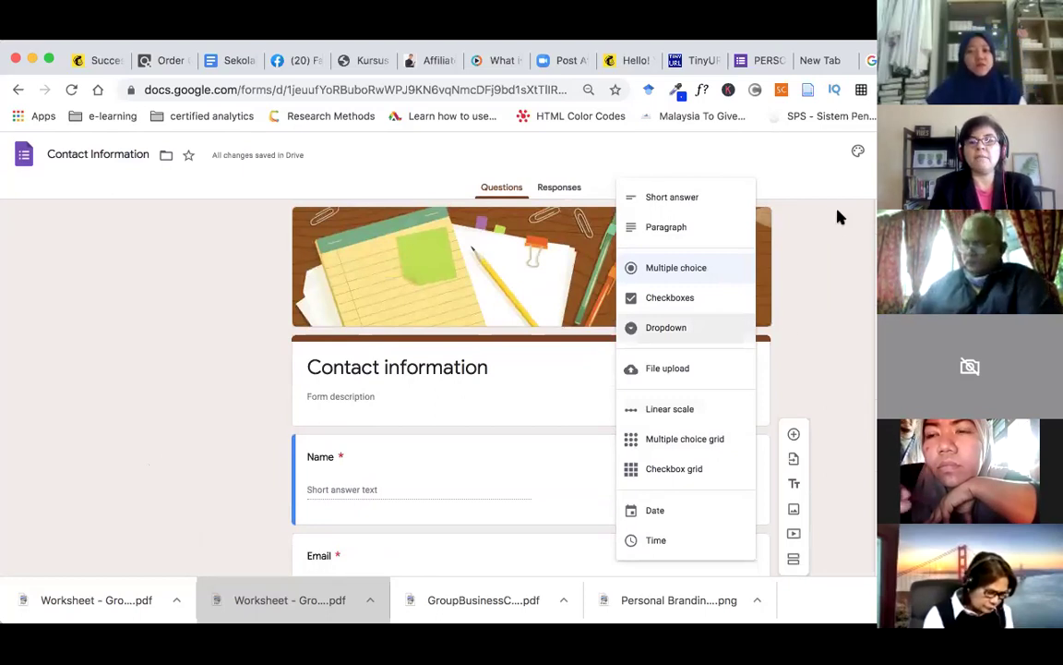
# Switch to the open "PERSONAL BRANDING FOR BUSINESS LEADERSHIP" form and examine its response summary charts through to JENIS BISNES
pyautogui.click(762, 61)
pyautogui.scroll(5, 690, 330)
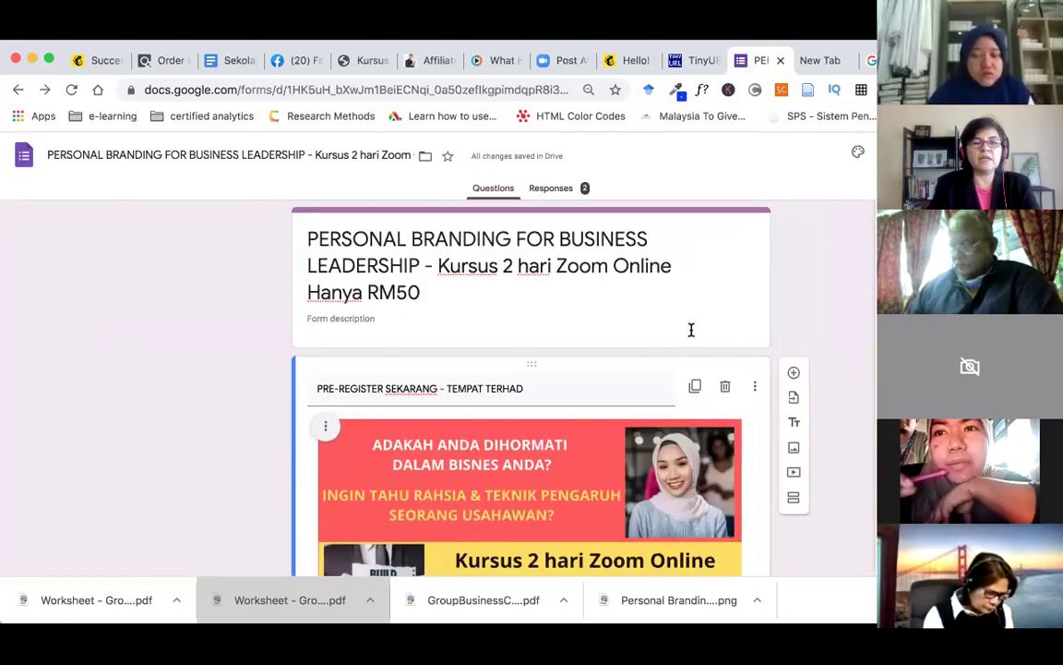
pyautogui.scroll(-1, 435, 345)
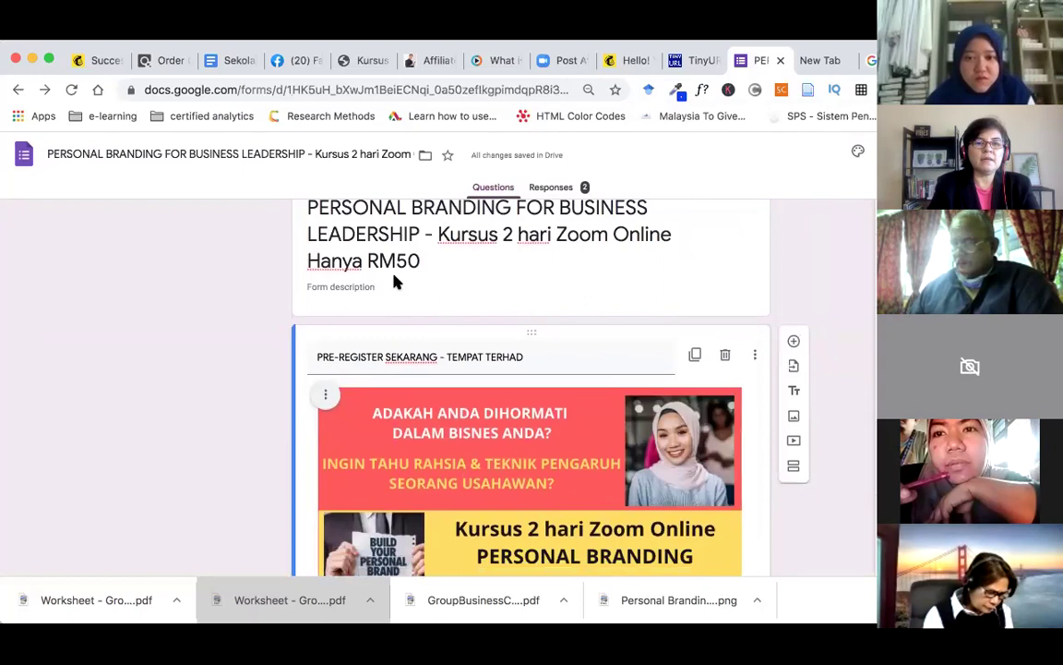
pyautogui.click(561, 189)
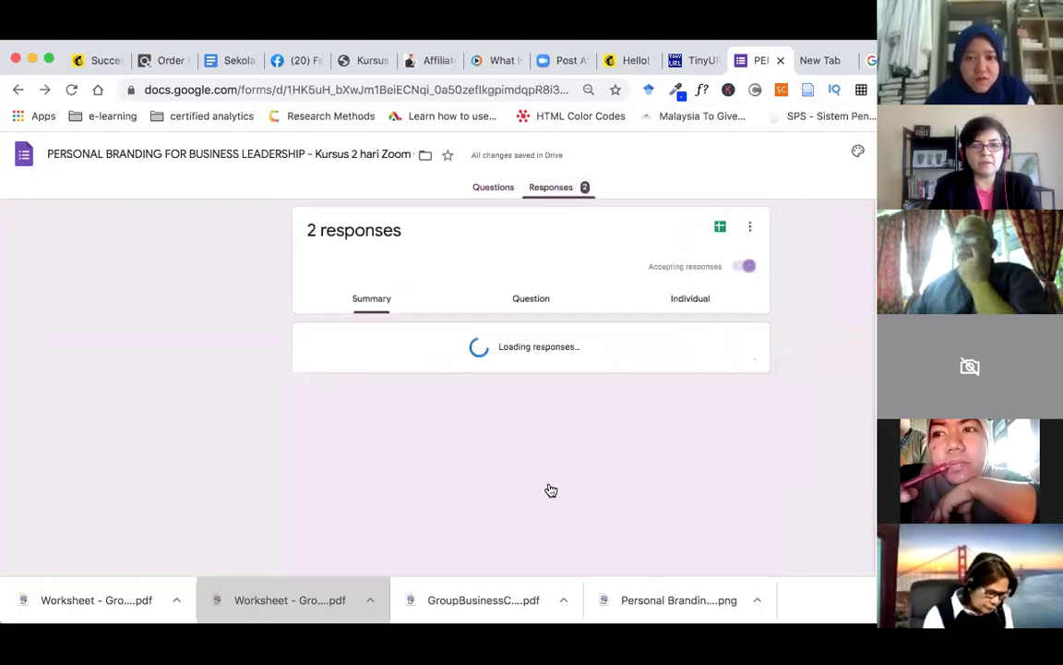
pyautogui.scroll(-3, 549, 490)
pyautogui.scroll(-3, 549, 487)
pyautogui.scroll(-3, 548, 487)
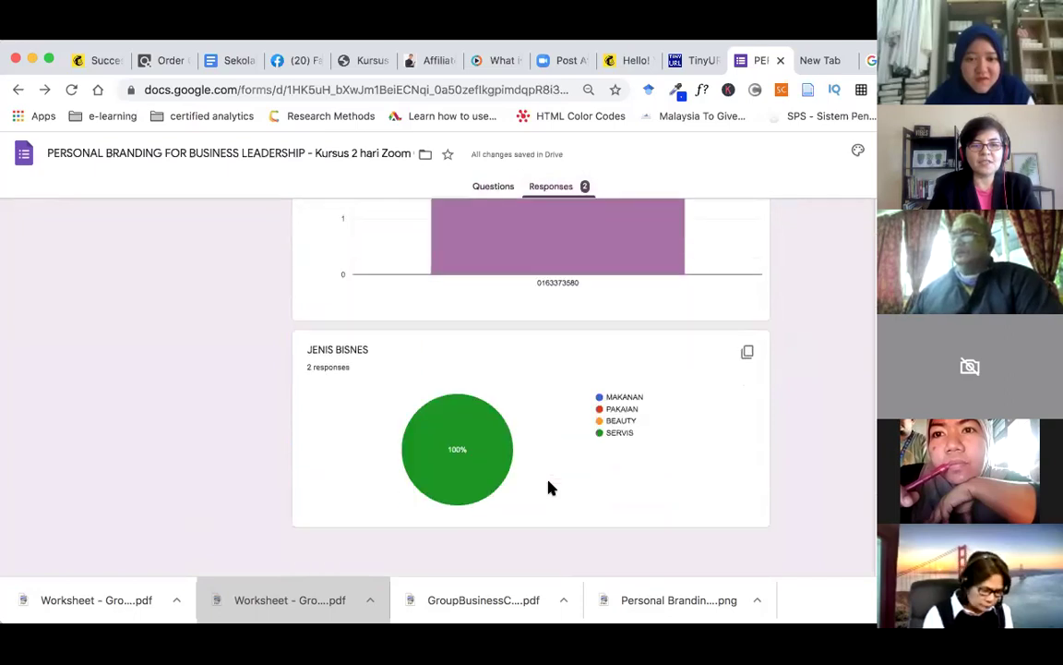
pyautogui.scroll(10, 548, 488)
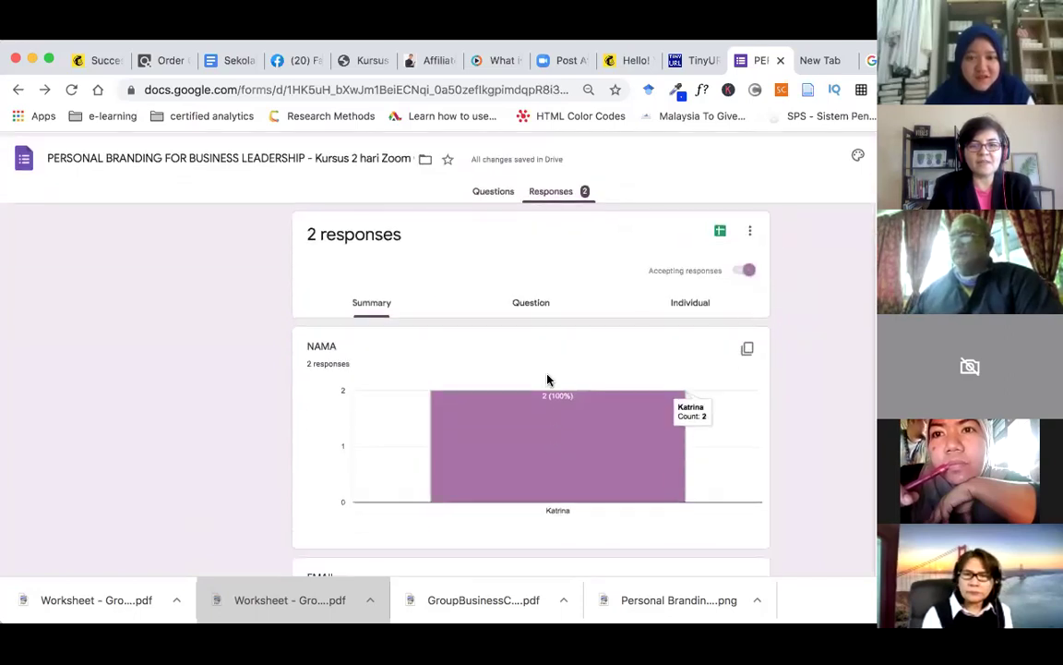
# View the individual responses, going to the second one and back to the first
pyautogui.click(700, 301)
pyautogui.scroll(-3, 667, 418)
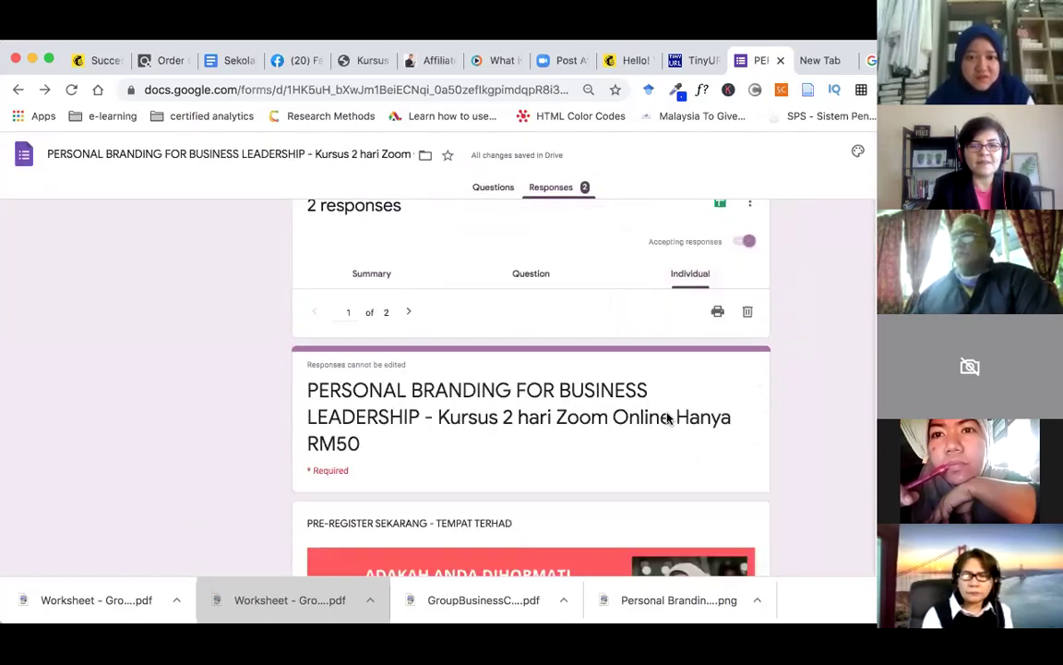
pyautogui.scroll(3, 667, 417)
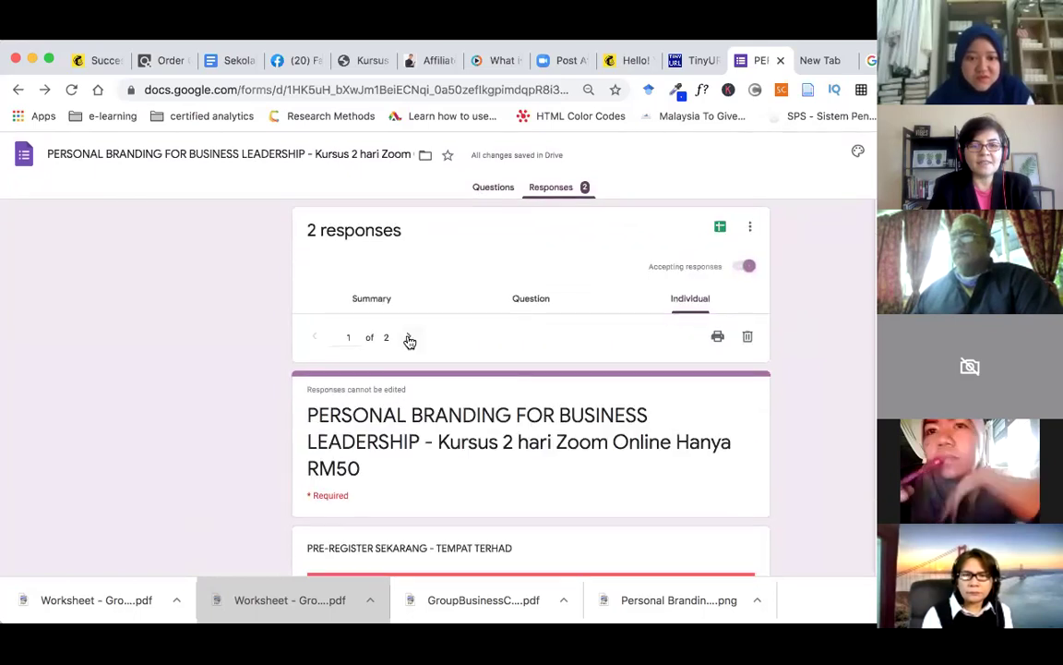
pyautogui.scroll(-10, 591, 489)
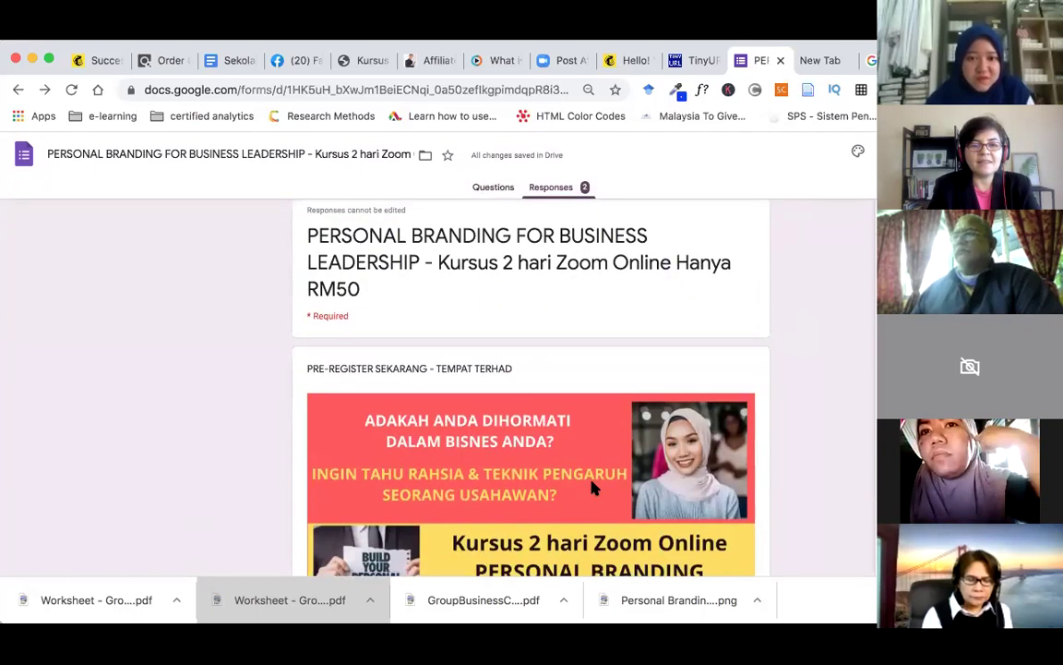
pyautogui.scroll(10, 593, 487)
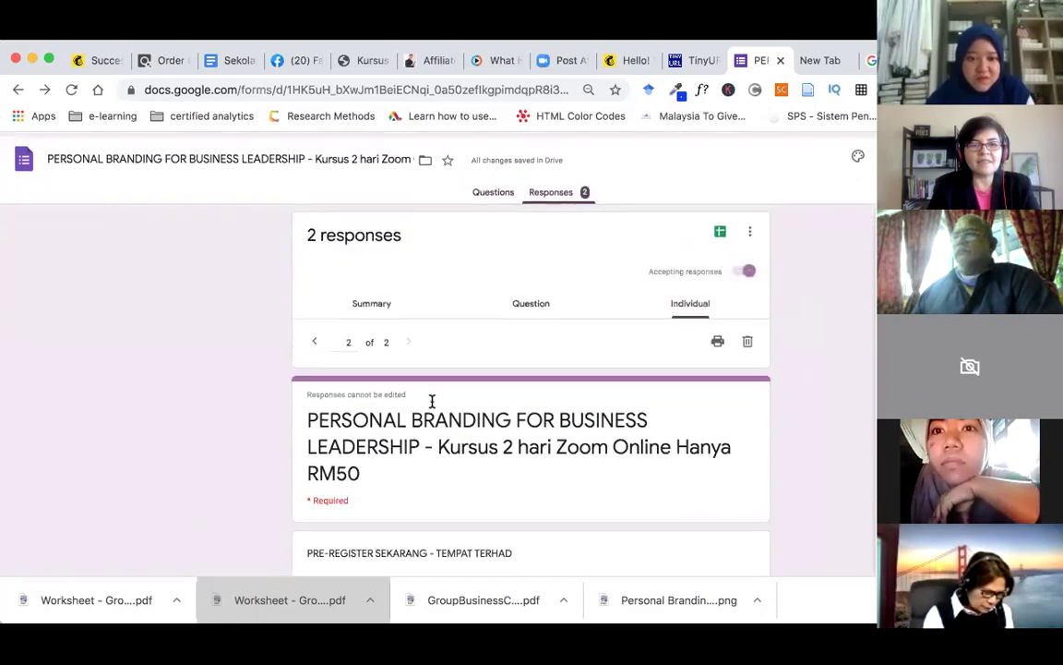
pyautogui.click(316, 337)
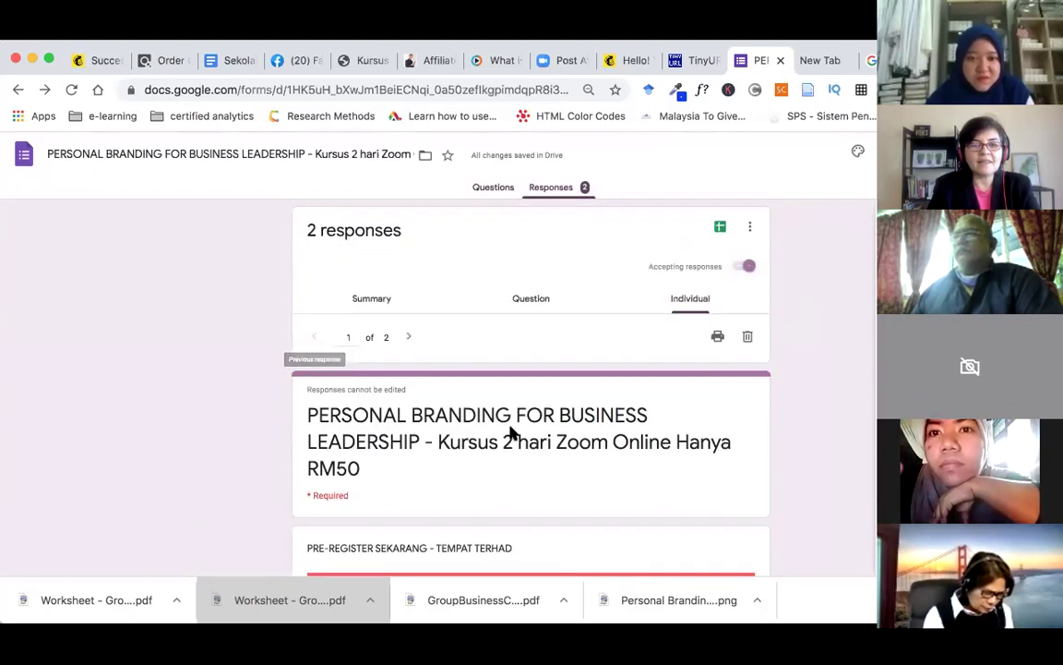
# Read through the answers in the first individual response
pyautogui.scroll(-5, 510, 434)
pyautogui.scroll(-3, 514, 432)
pyautogui.scroll(8, 511, 428)
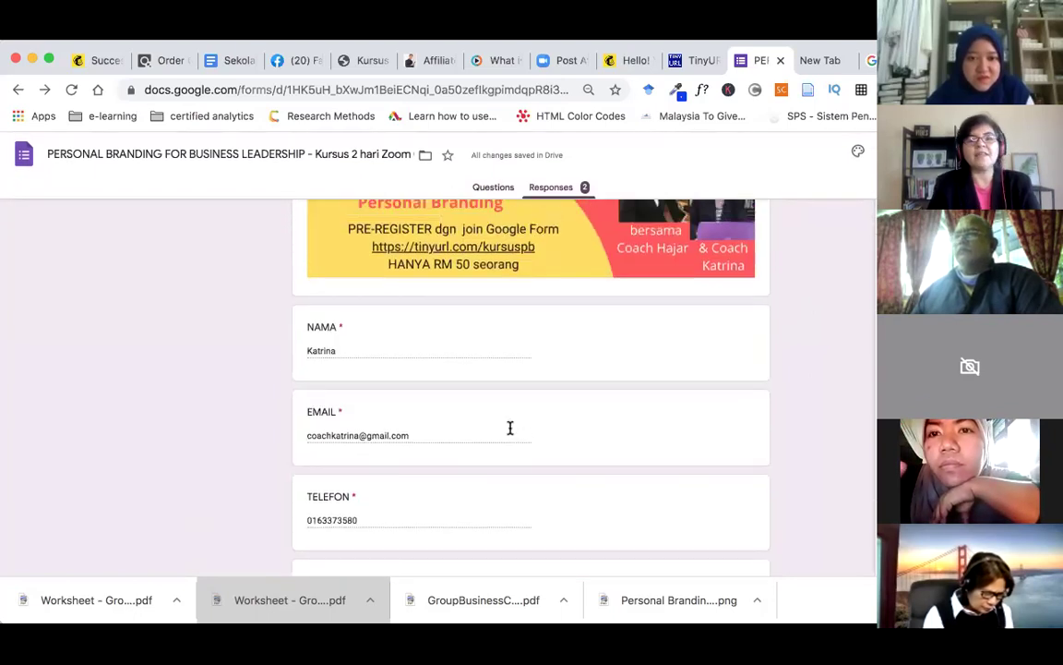
# Show the form's questions and review them through to JENIS BISNES, returning to the form title
pyautogui.click(487, 188)
pyautogui.scroll(-1, 429, 328)
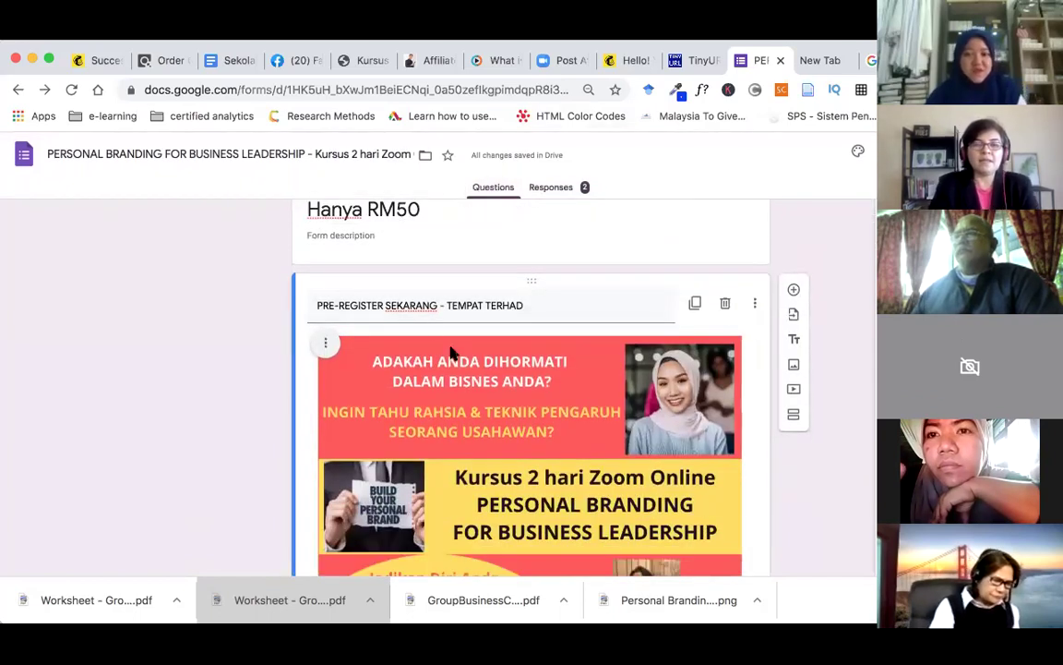
pyautogui.scroll(-5, 451, 351)
pyautogui.scroll(-3, 452, 351)
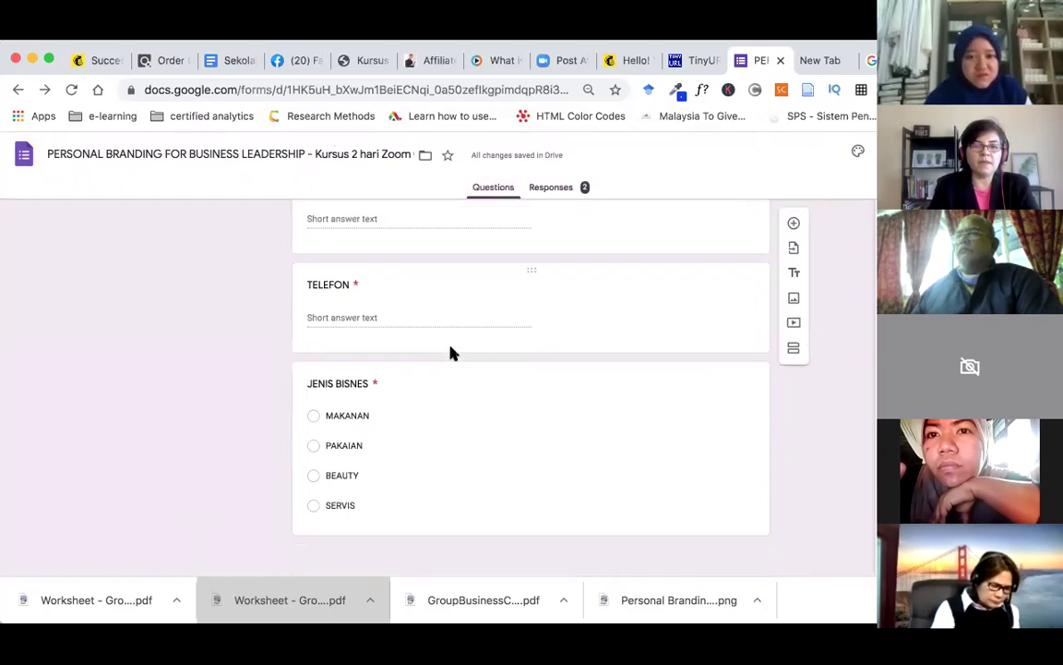
pyautogui.scroll(10, 451, 352)
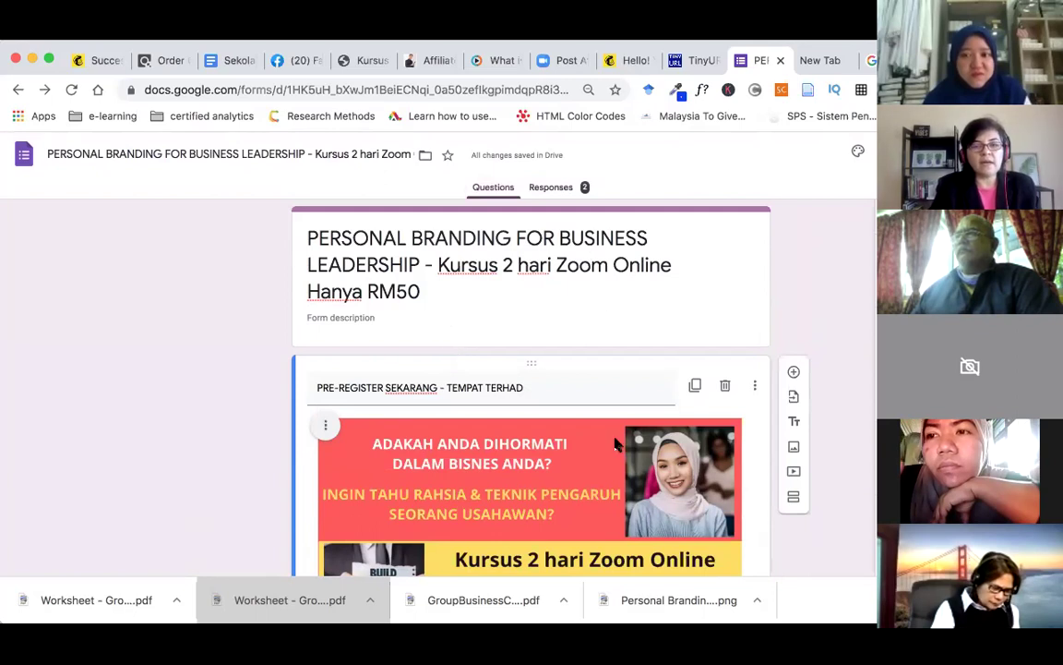
# Return to the responses and examine the summary charts through to JENIS BISNES, followed by the per-question and individual views
pyautogui.click(551, 190)
pyautogui.scroll(-3, 561, 549)
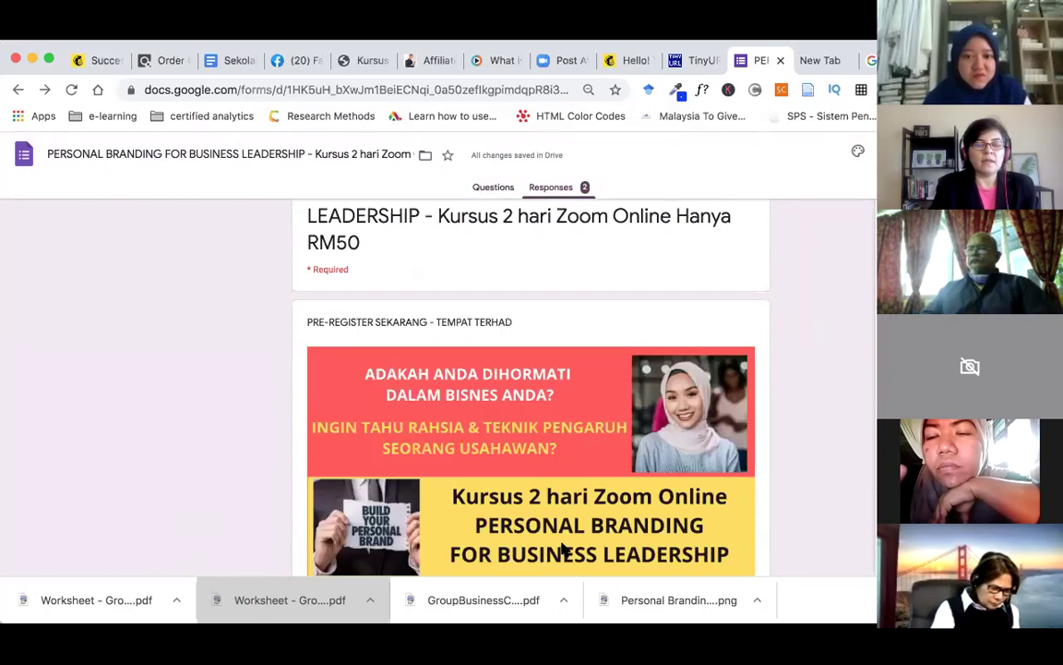
pyautogui.scroll(3, 566, 551)
pyautogui.click(379, 309)
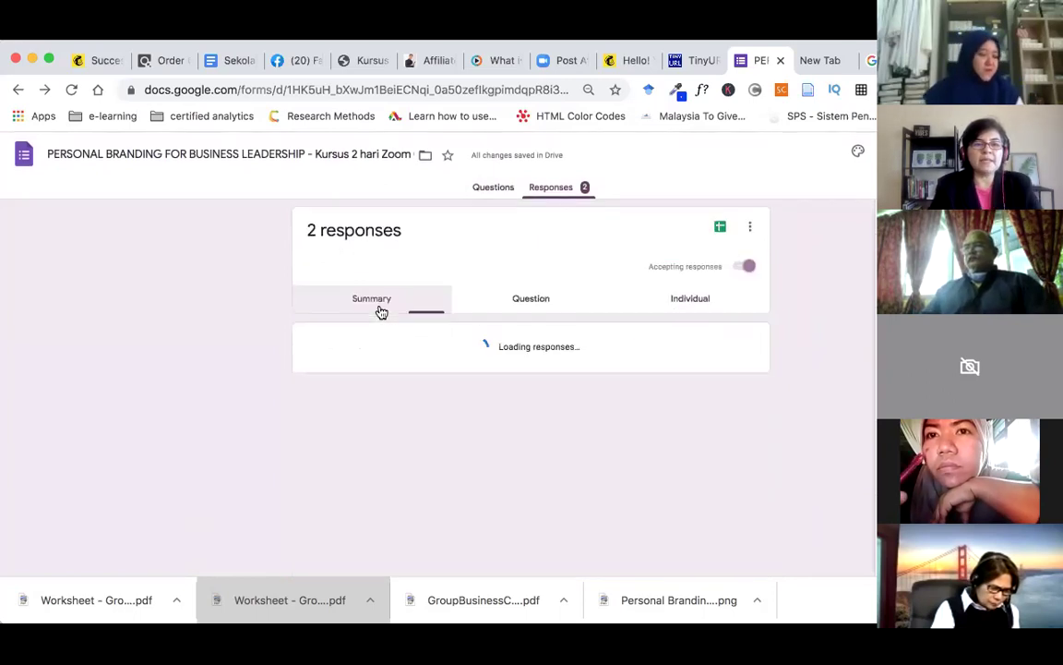
pyautogui.scroll(-4, 531, 402)
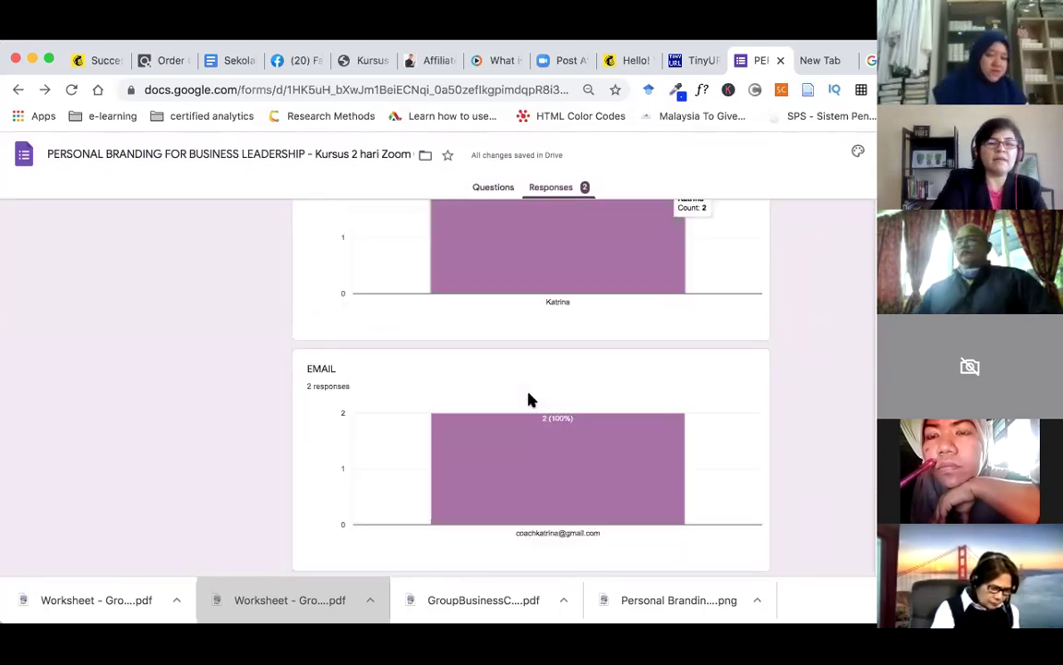
pyautogui.scroll(-1, 531, 399)
pyautogui.scroll(-3, 531, 398)
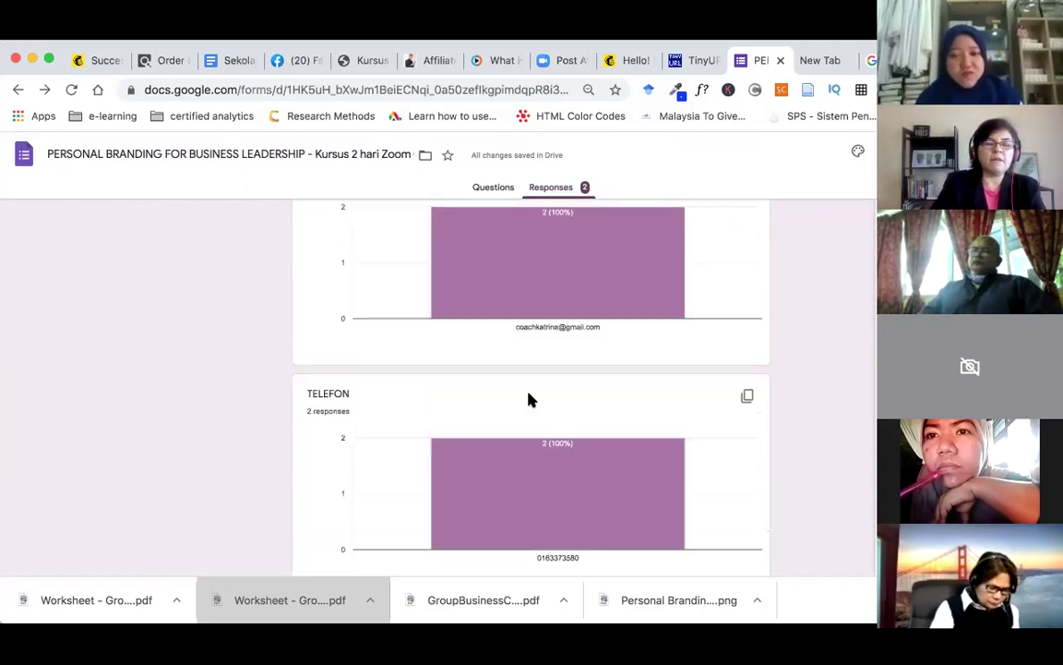
pyautogui.scroll(-3, 531, 398)
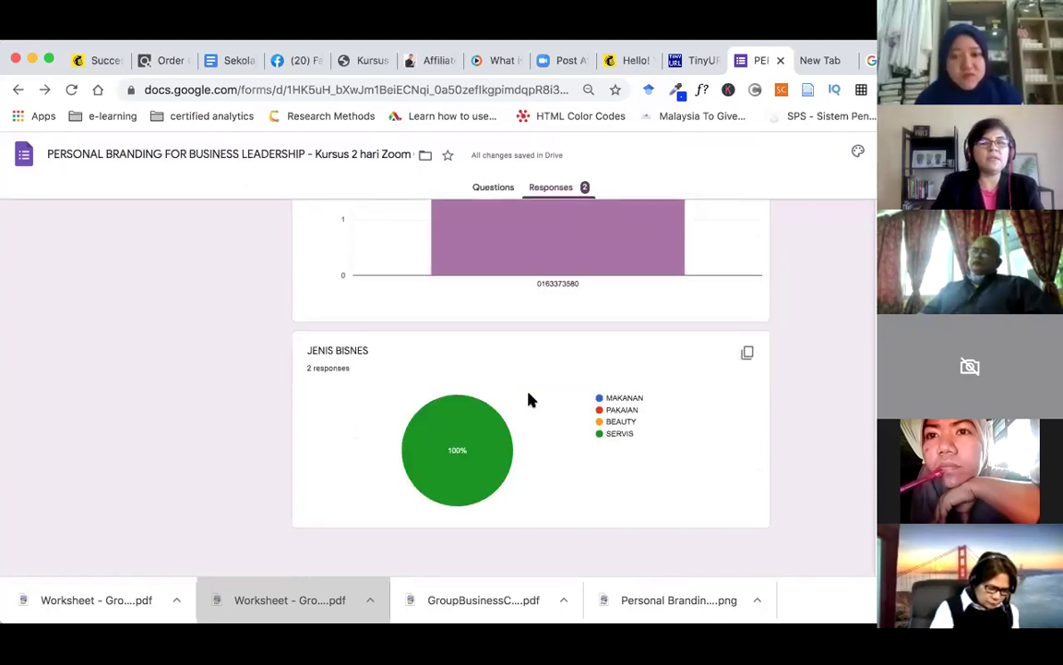
pyautogui.scroll(5, 471, 199)
pyautogui.scroll(2, 560, 225)
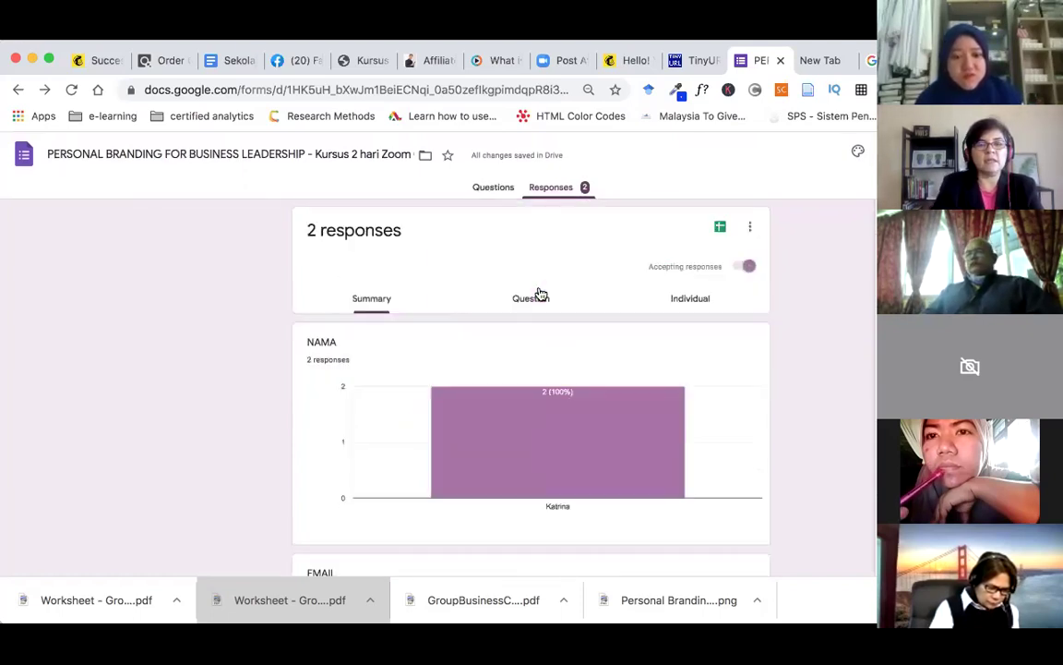
pyautogui.click(579, 309)
pyautogui.click(700, 305)
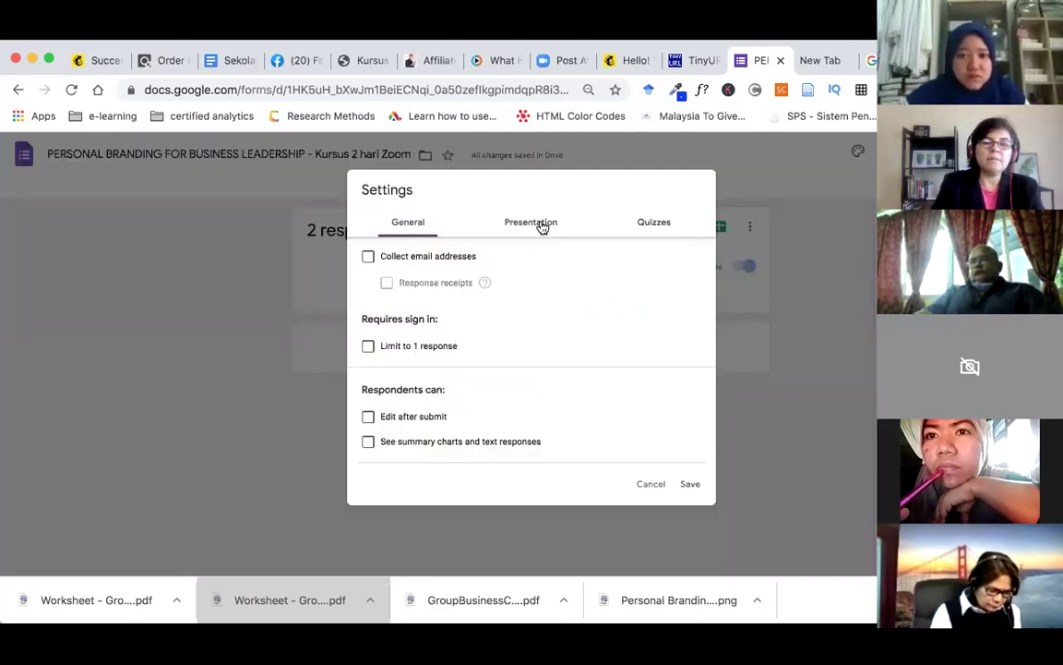
# Review the confirmation message in the form's Presentation settings and save the settings
pyautogui.click(541, 228)
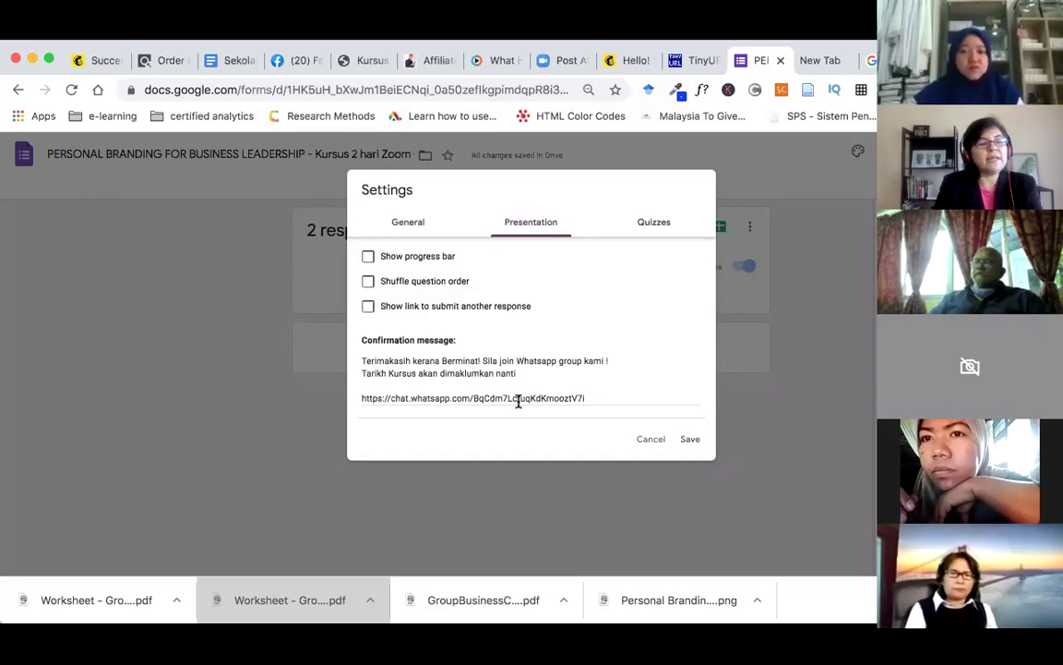
pyautogui.click(693, 448)
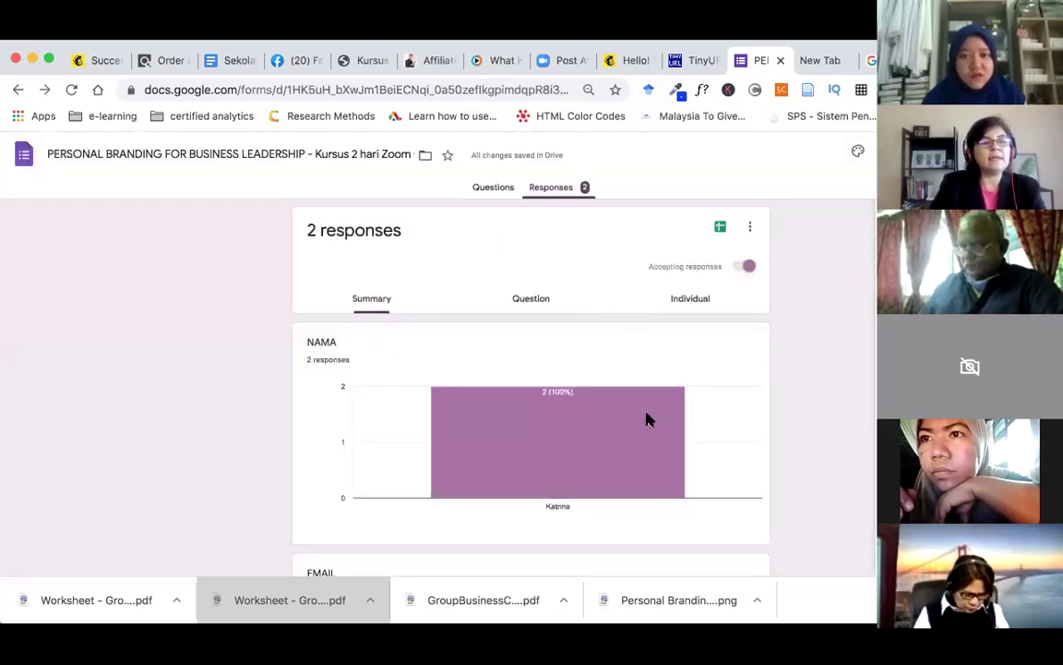
# Generate a shortened link for sending the form and copy it
pyautogui.moveTo(647, 420)
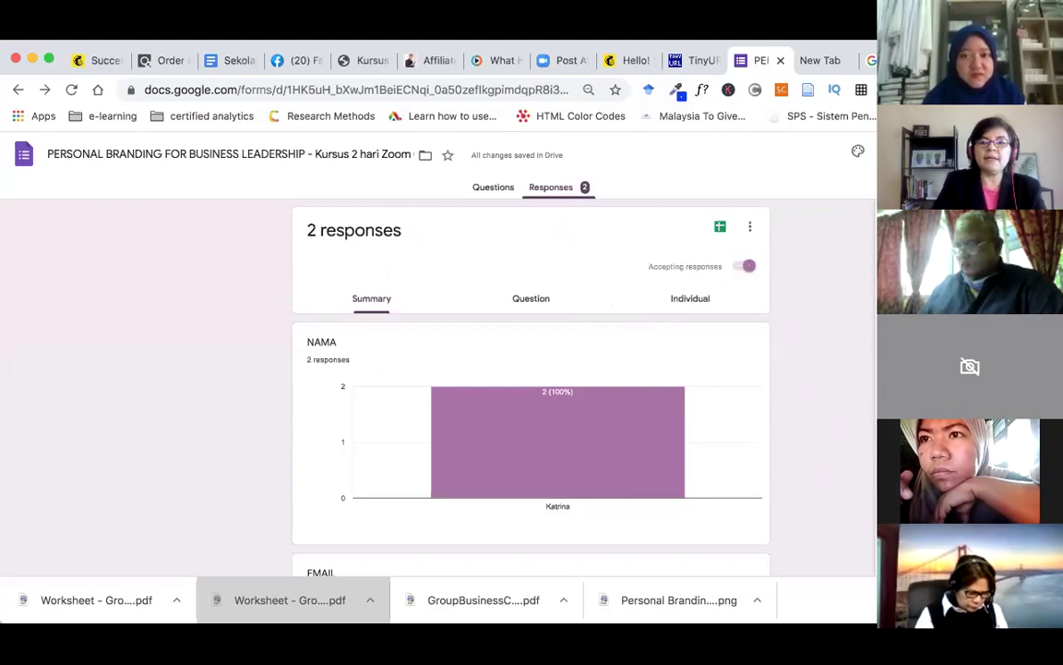
pyautogui.click(951, 152)
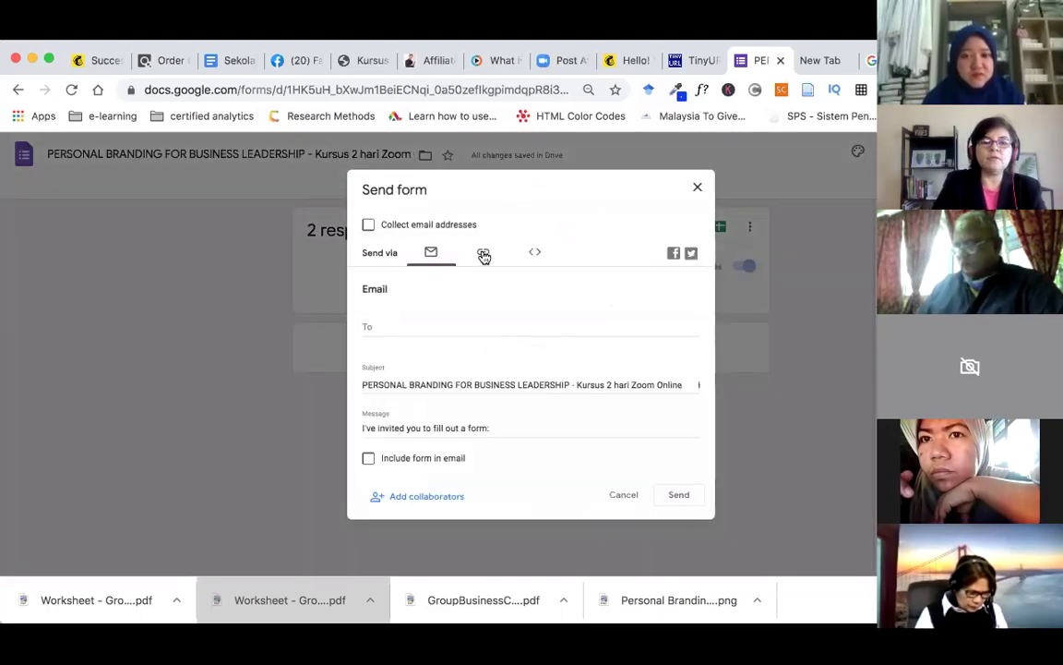
pyautogui.click(483, 255)
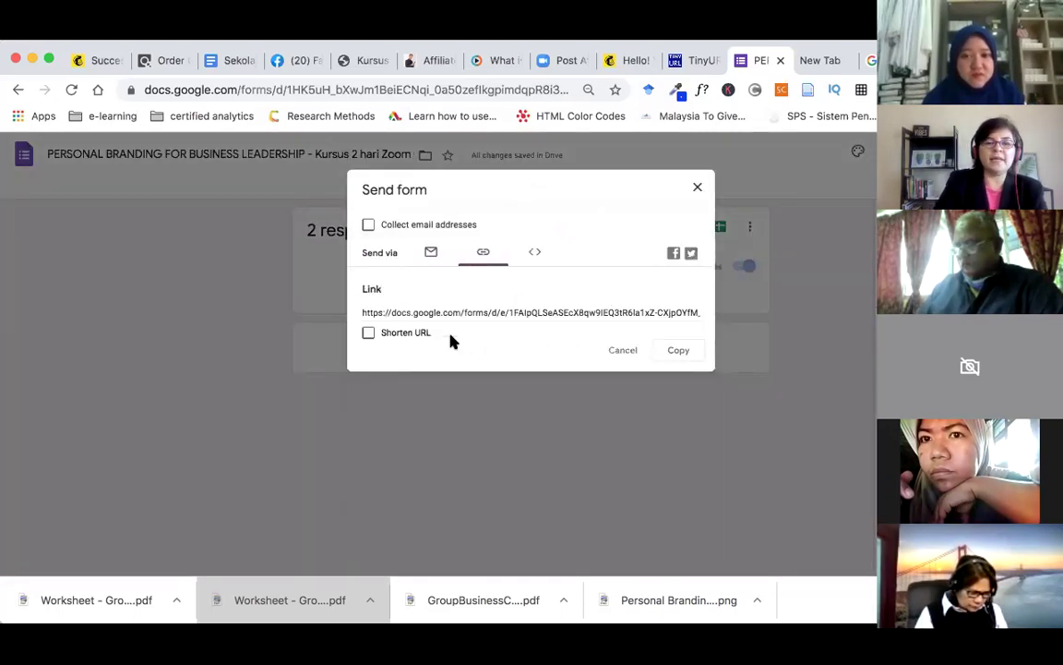
pyautogui.click(368, 334)
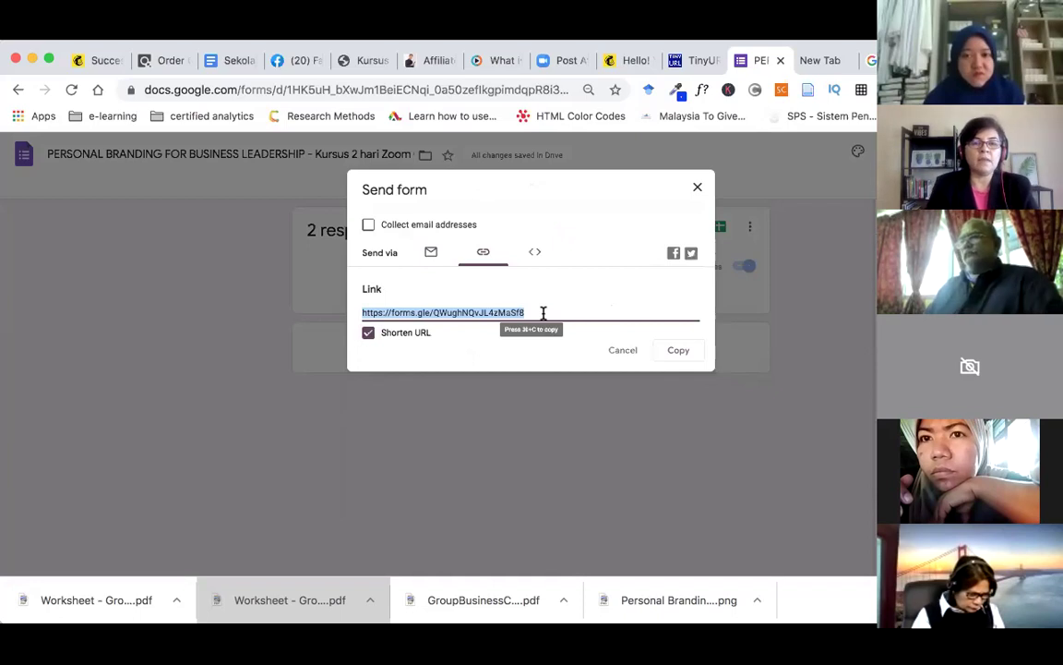
pyautogui.click(679, 351)
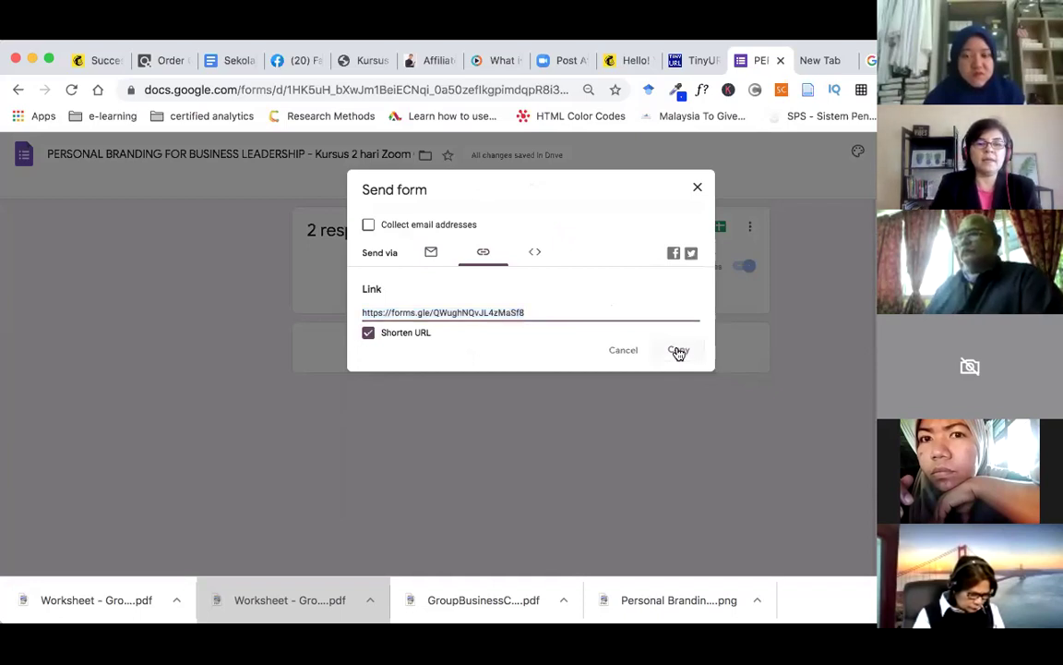
# Switch to TinyURL, go to its home page and paste the copied form link as the long URL
pyautogui.click(694, 60)
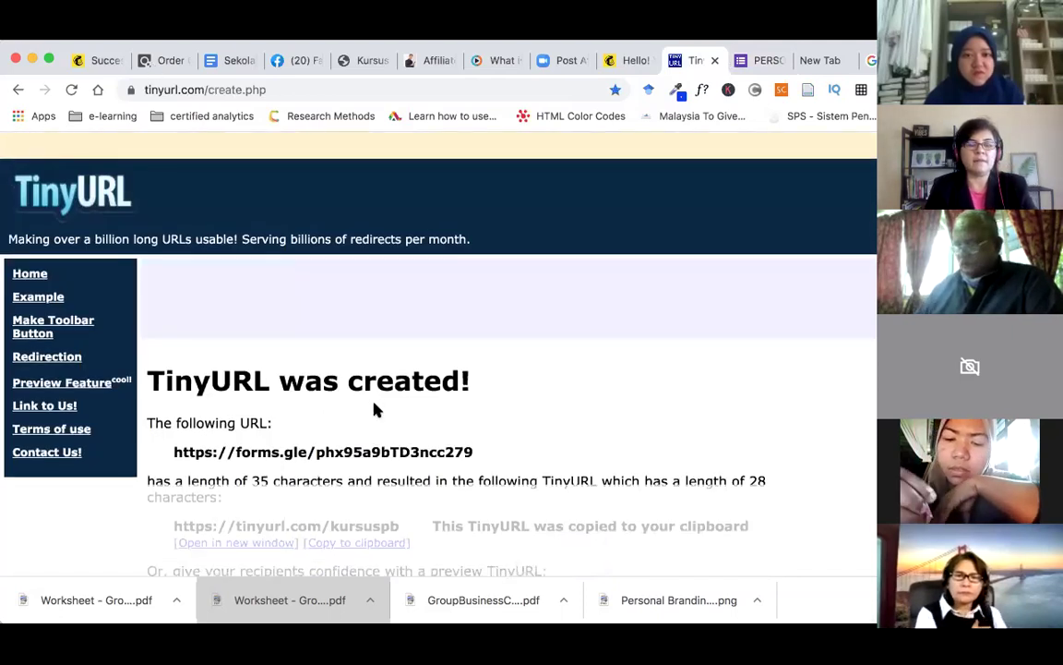
pyautogui.click(40, 275)
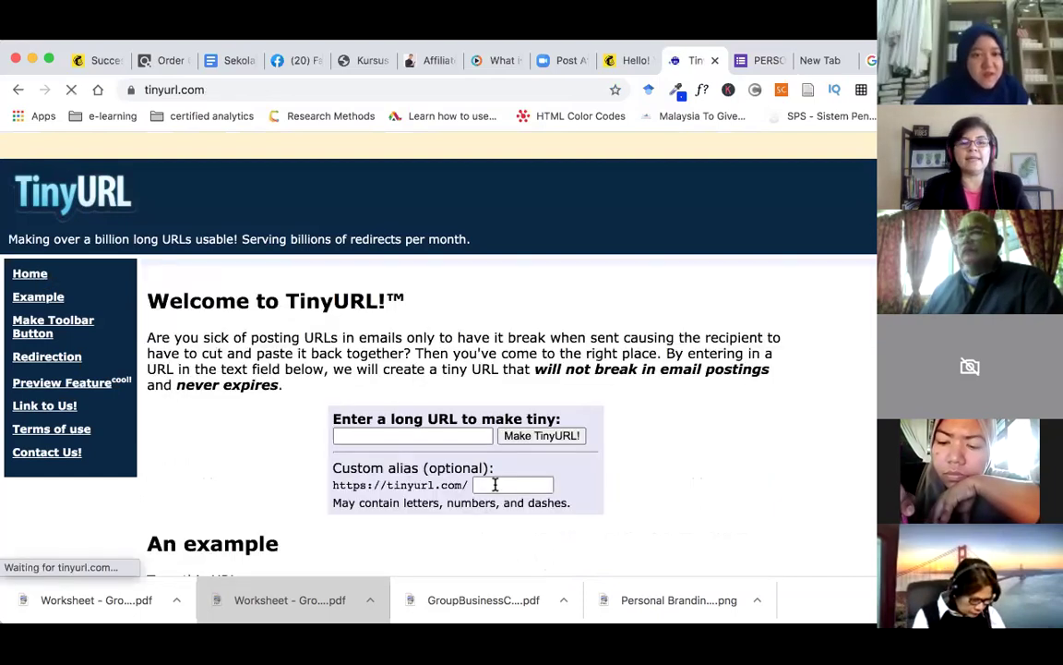
pyautogui.scroll(-2, 597, 441)
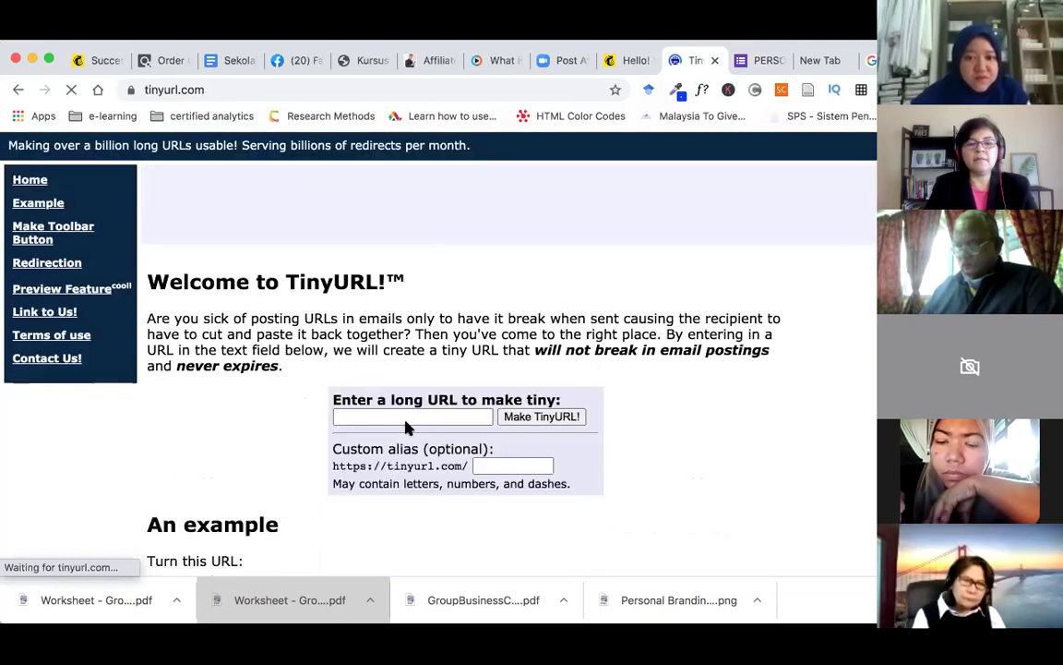
pyautogui.click(405, 417)
pyautogui.press('super+v')
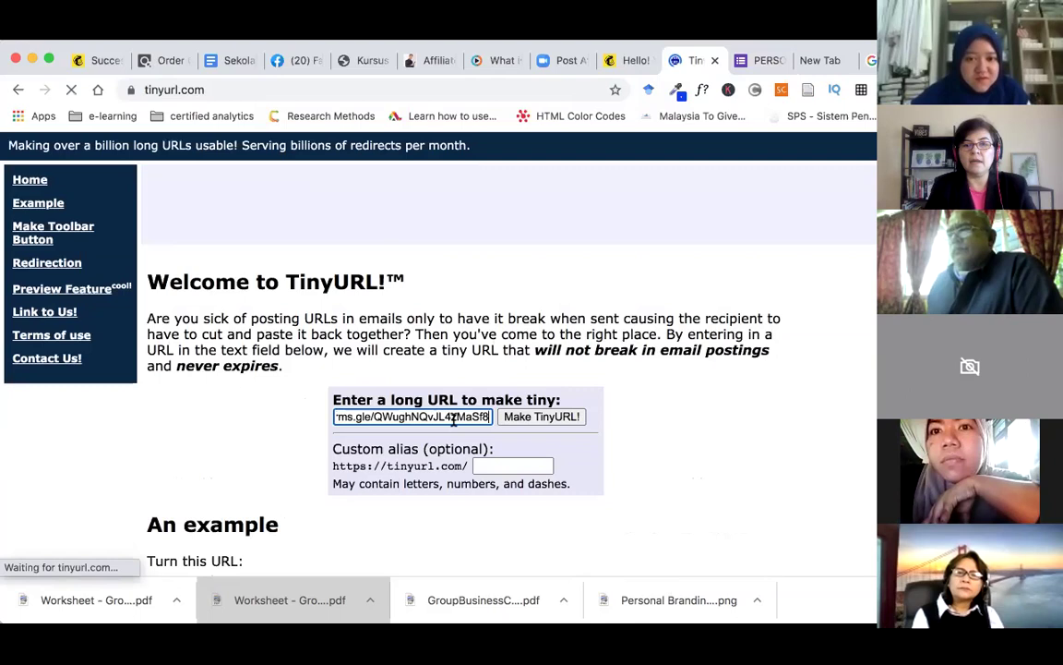
# Set the custom TinyURL alias to "coolcameron"
pyautogui.click(480, 466)
pyautogui.click(480, 466)
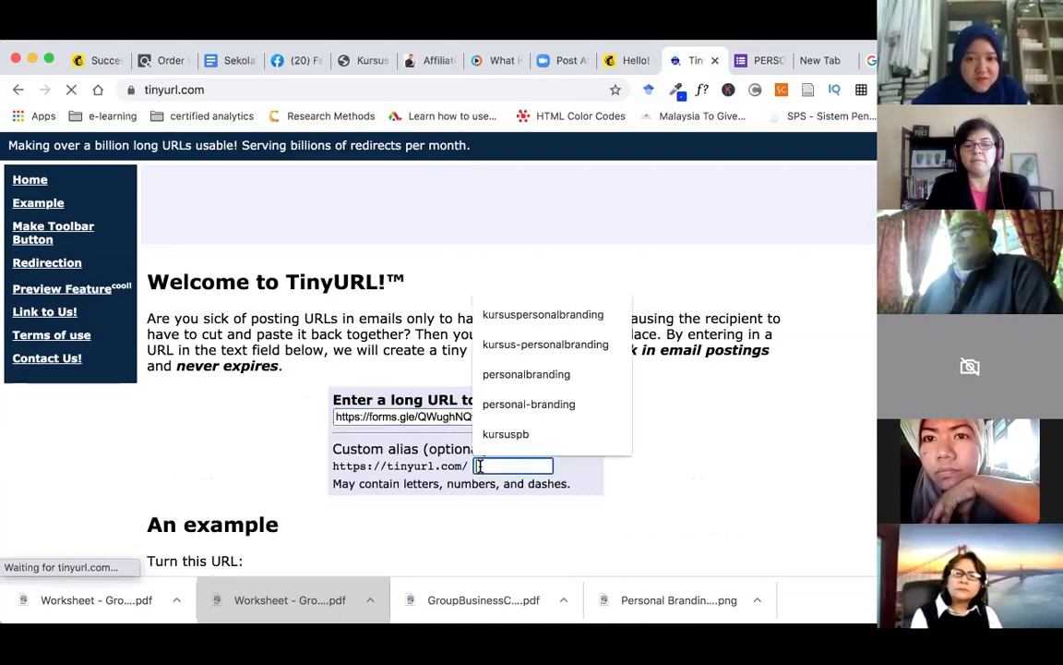
pyautogui.write('coolca')
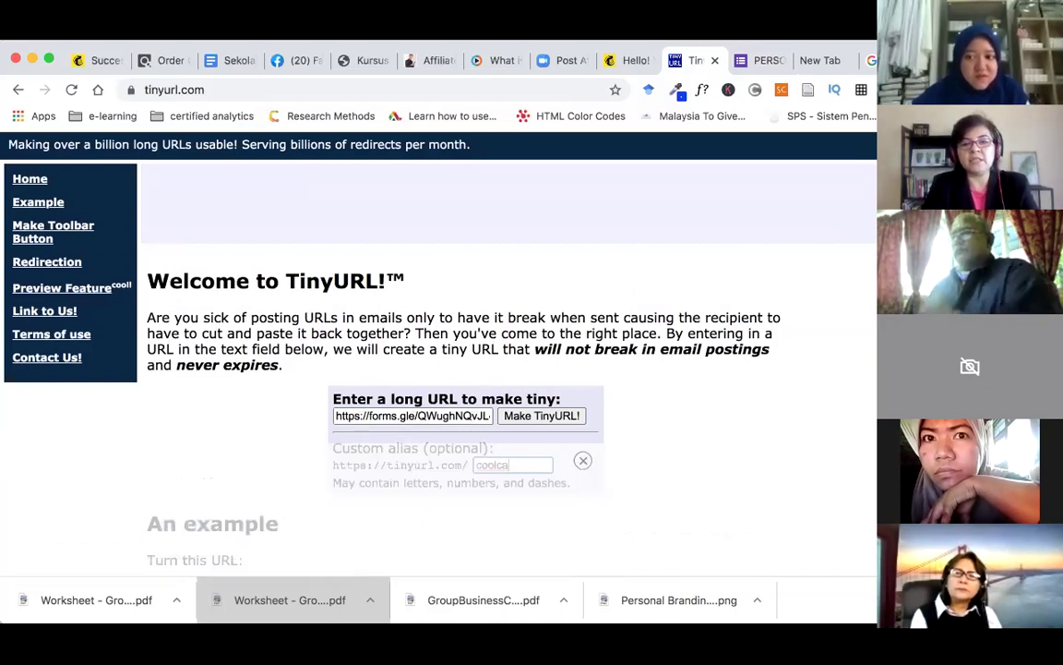
pyautogui.click(583, 459)
pyautogui.click(515, 465)
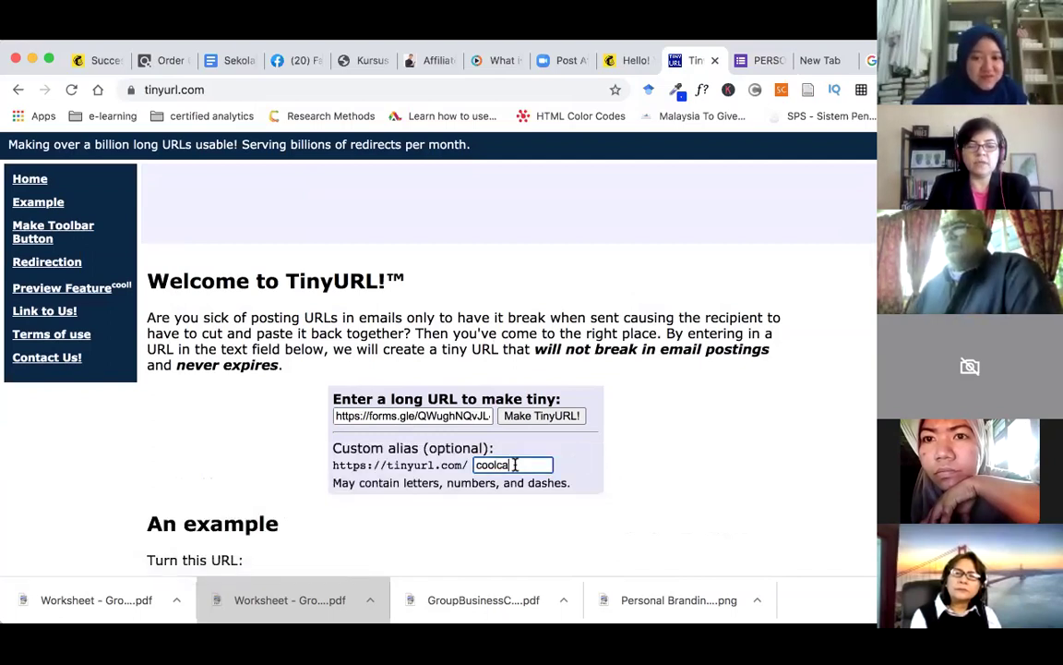
pyautogui.write('meron')
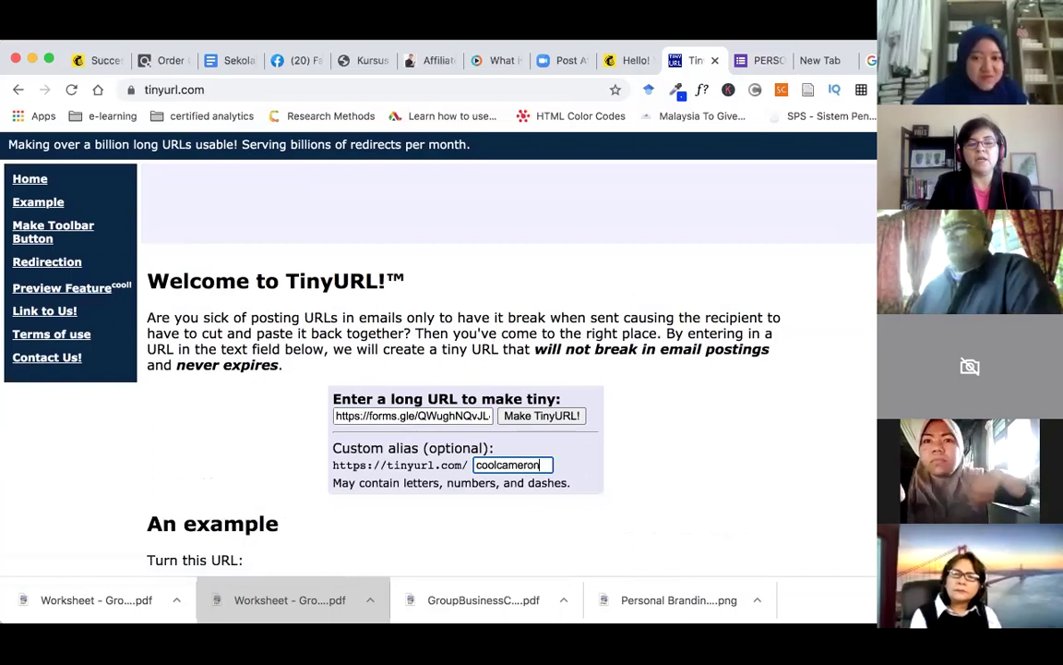
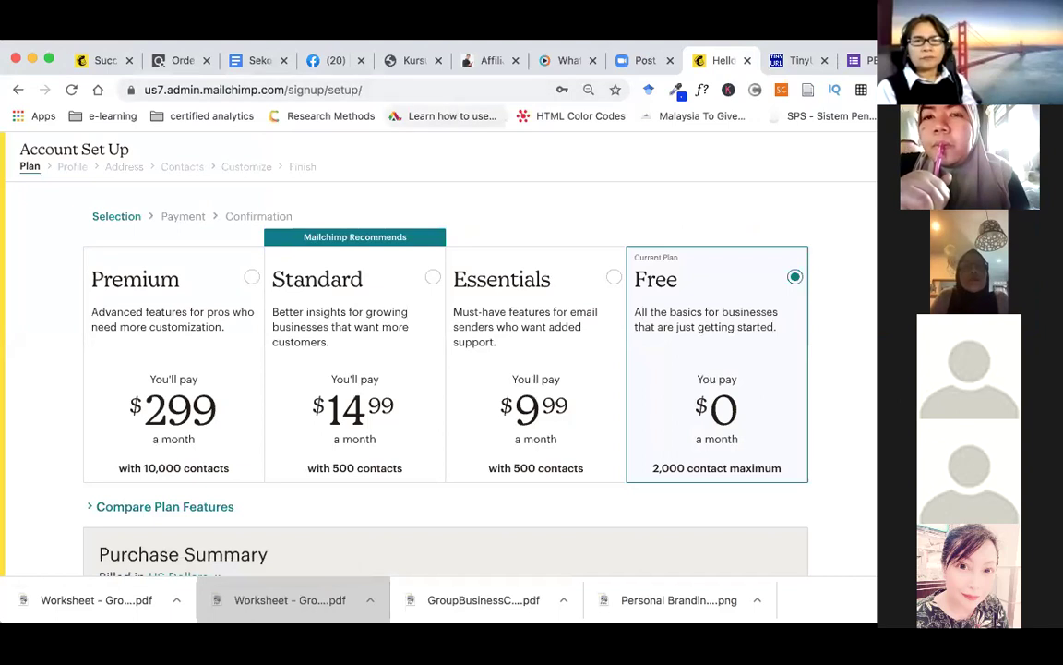
# Open mailchimp.com in a new browser tab and look over its home page
pyautogui.press('super+t')
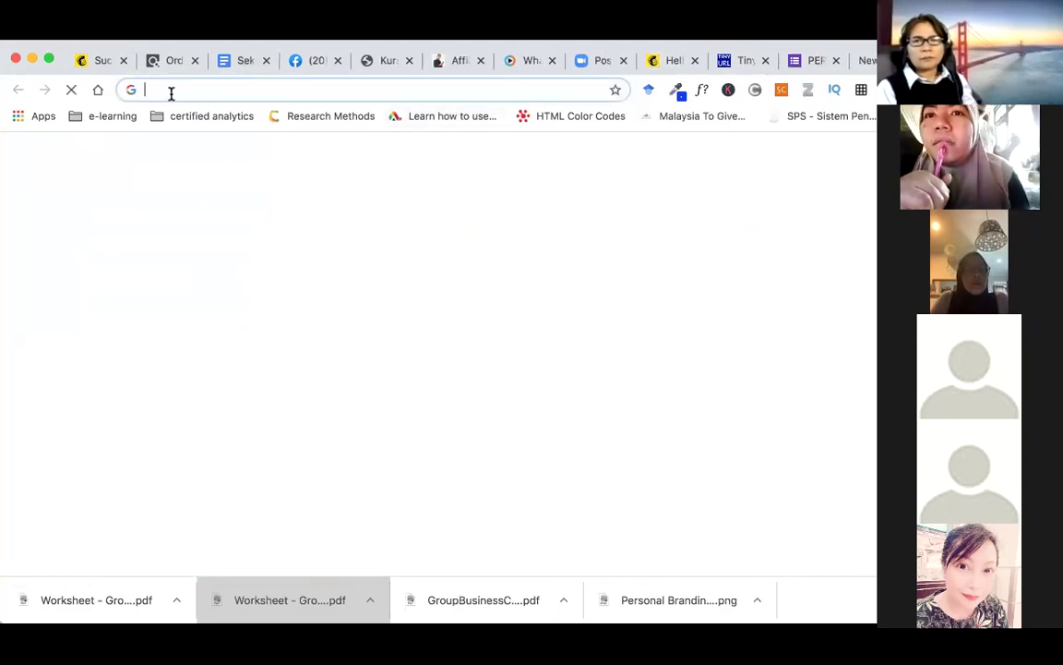
pyautogui.write('mail')
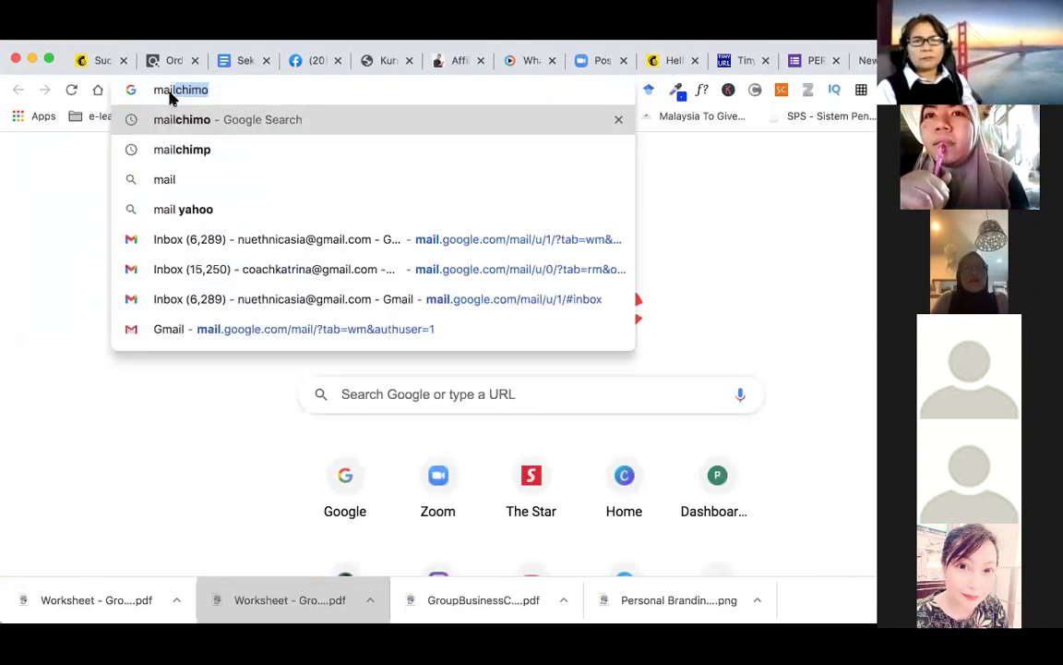
pyautogui.write('chimp.com')
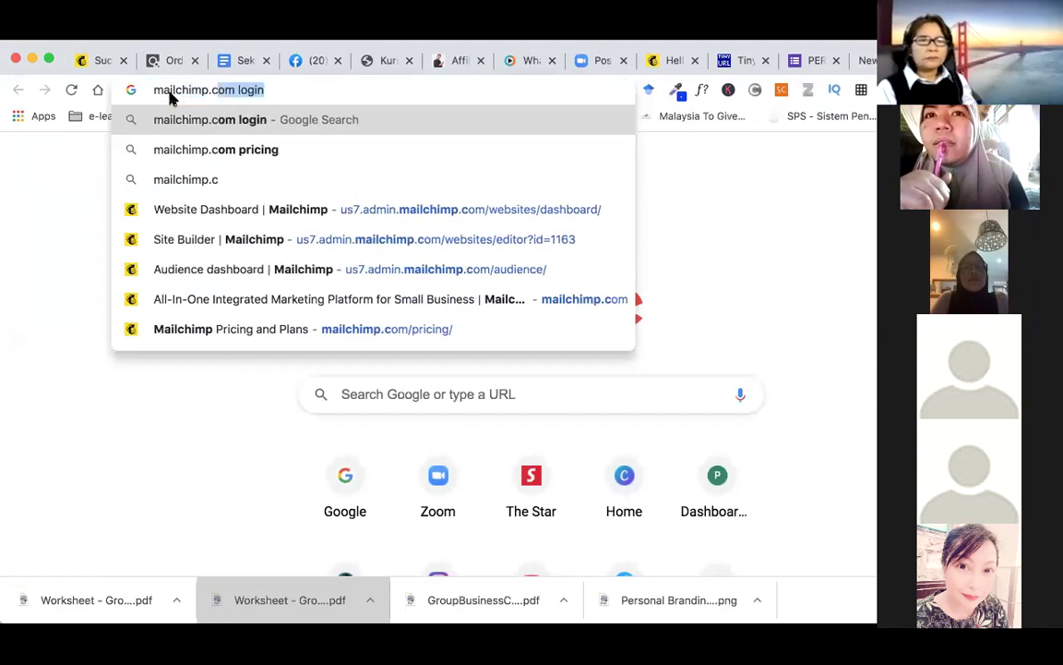
pyautogui.press('Return')
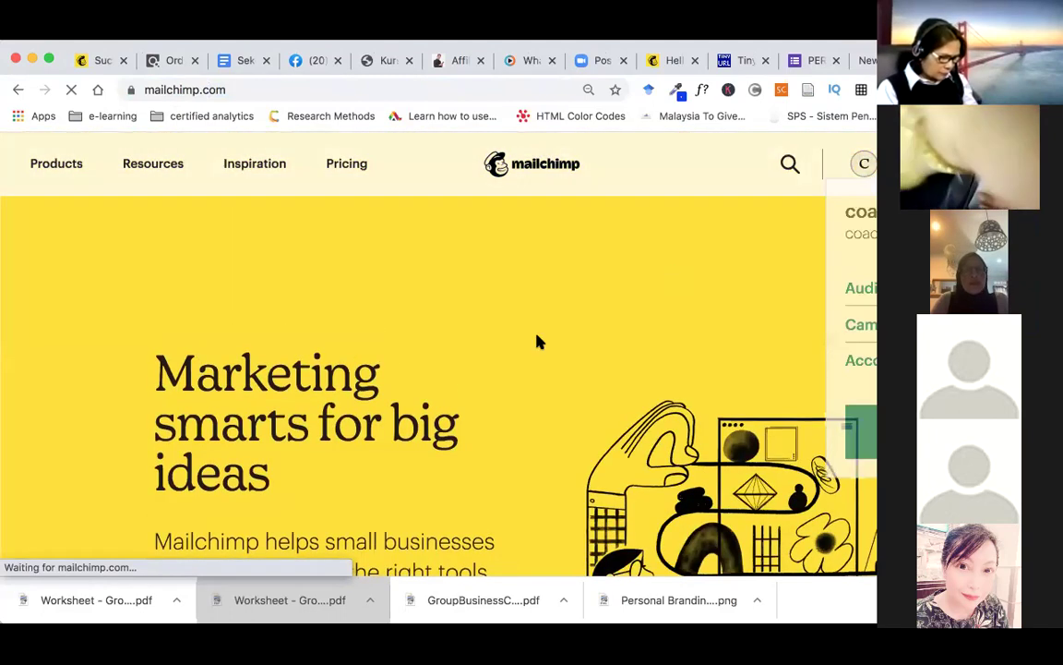
pyautogui.scroll(-5, 540, 337)
pyautogui.scroll(5, 545, 333)
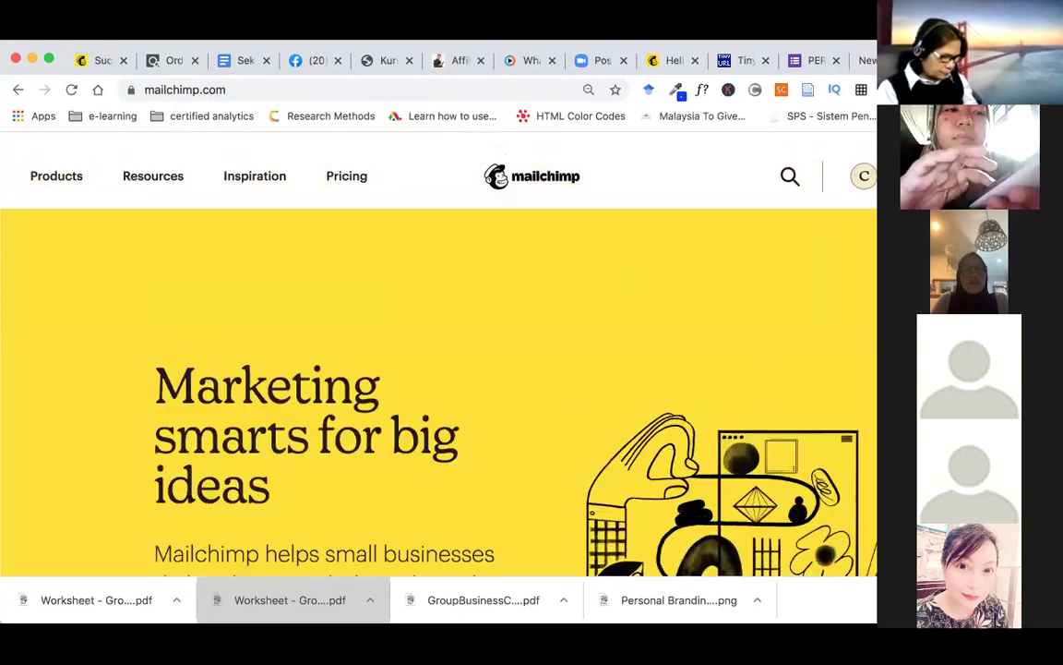
# Switch to the open Mailchimp account setup page and examine the plan options and the Free plan's purchase summary
pyautogui.click(669, 60)
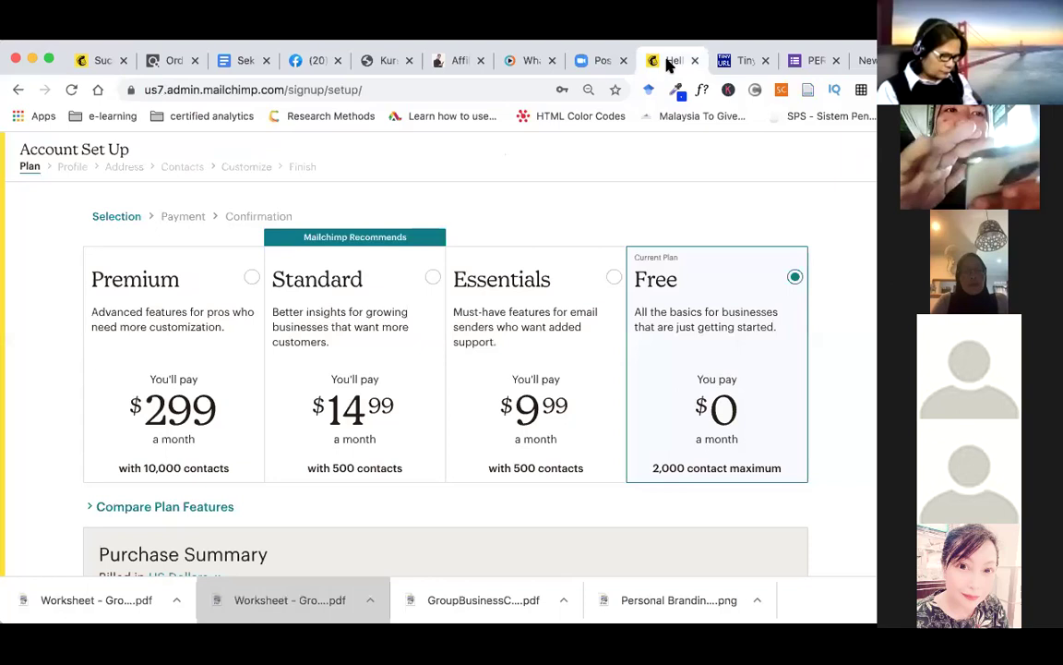
pyautogui.scroll(-1, 257, 377)
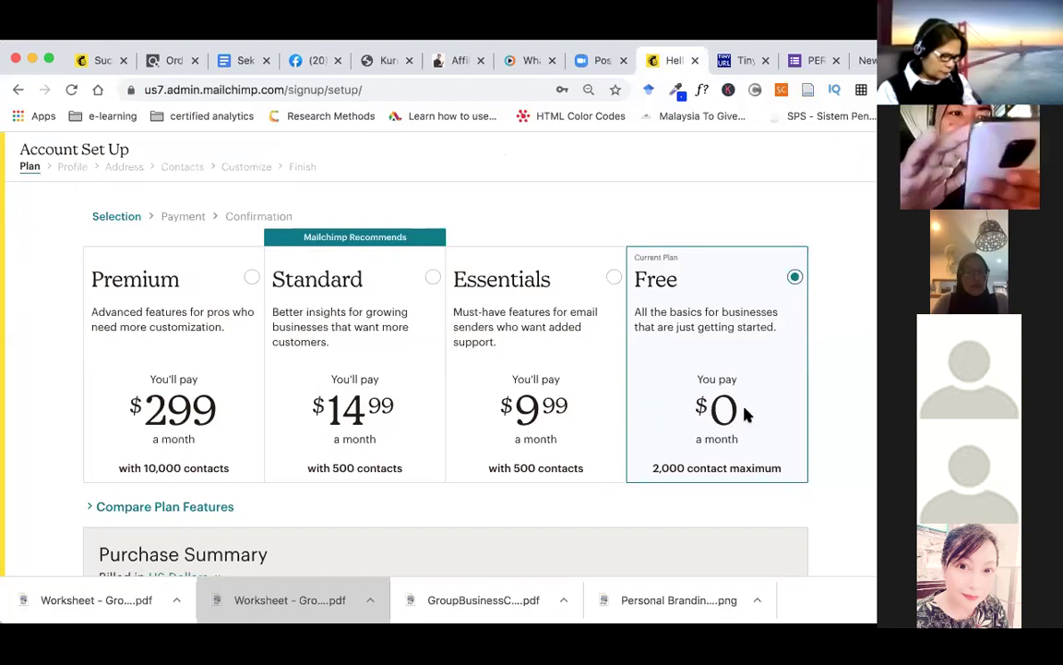
pyautogui.scroll(-2, 745, 412)
pyautogui.scroll(-4, 734, 337)
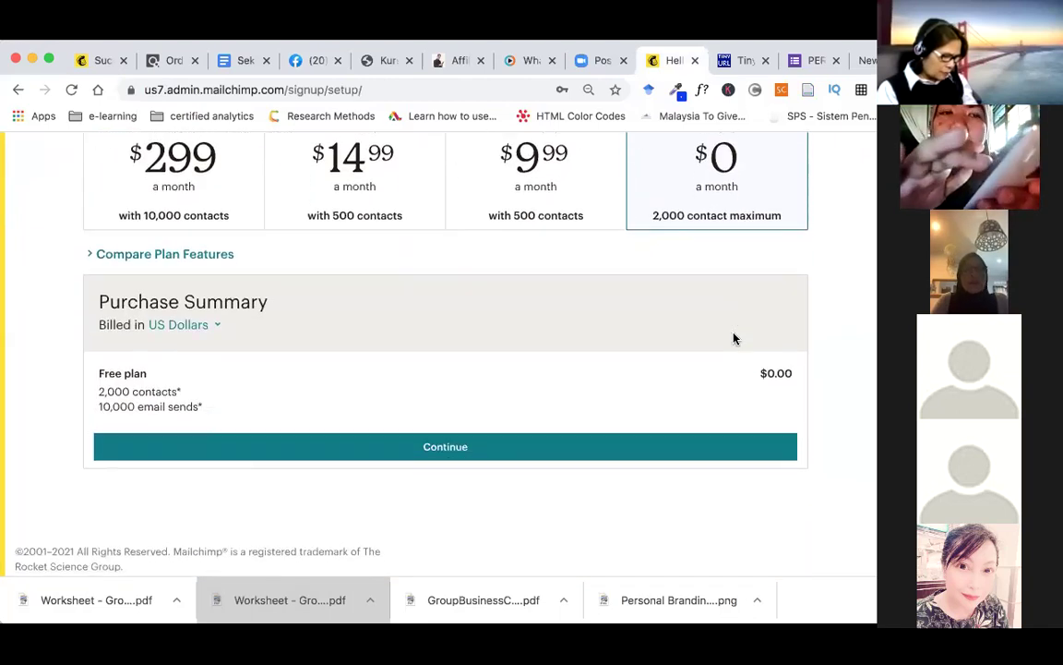
# Accept the Free plan in the purchase summary and continue to the account details form
pyautogui.scroll(3, 734, 339)
pyautogui.scroll(-4, 736, 358)
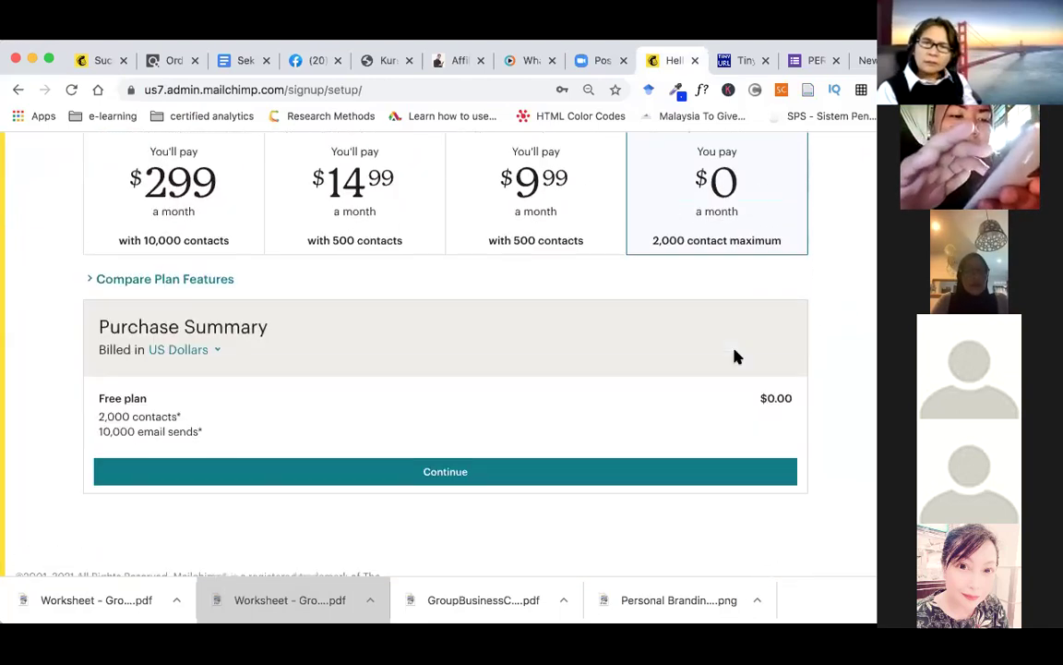
pyautogui.click(554, 435)
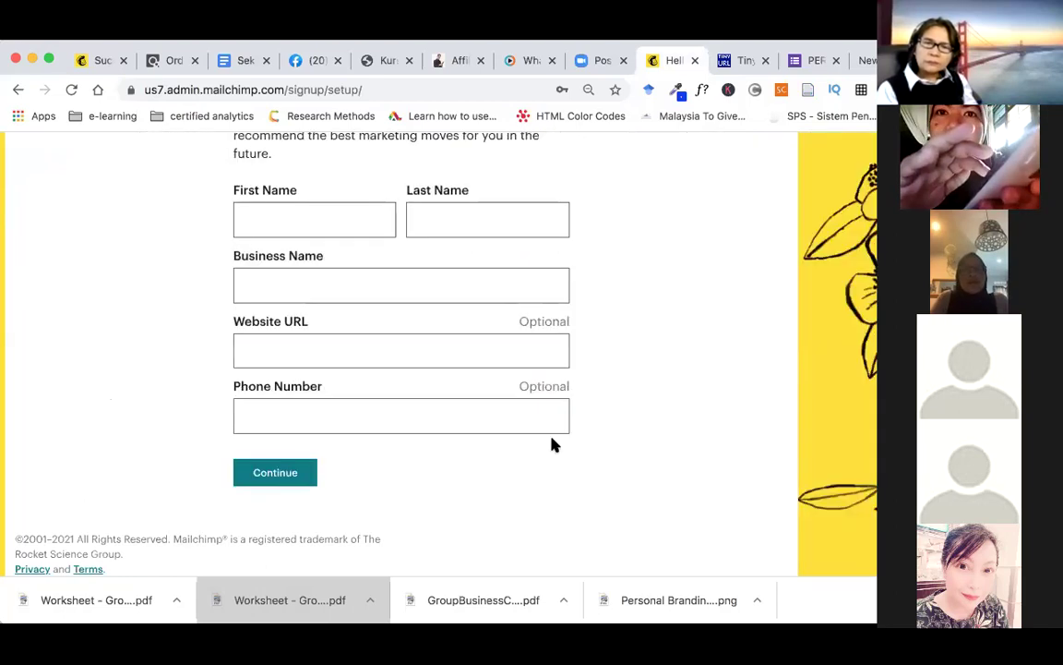
# Look over the account details form and enter the account owner's first and last name
pyautogui.scroll(3, 551, 444)
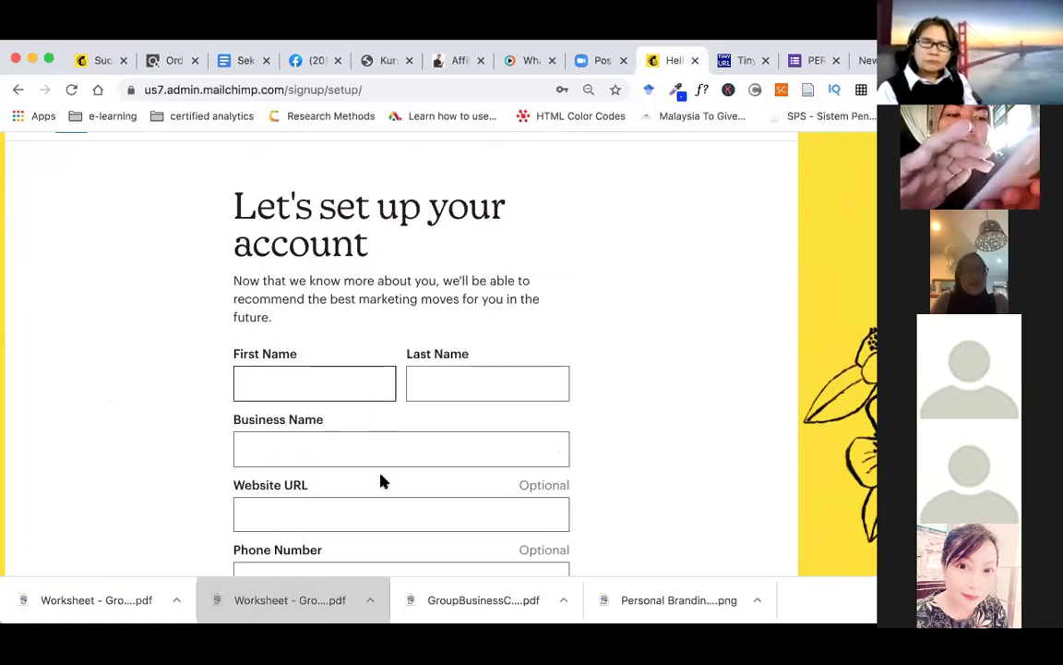
pyautogui.scroll(-3, 415, 554)
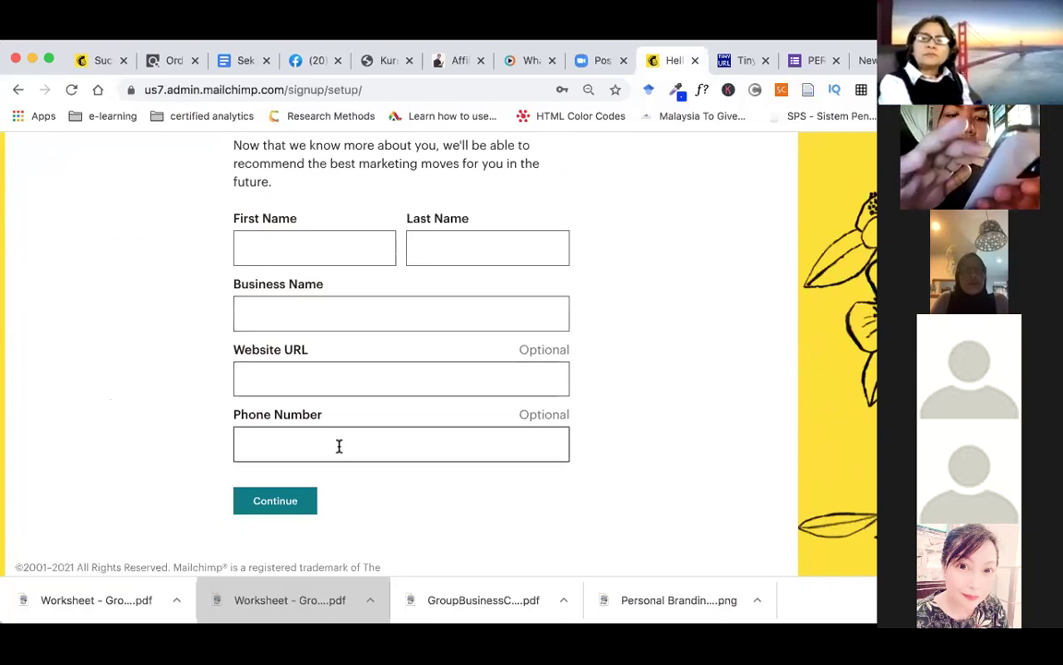
pyautogui.click(291, 248)
pyautogui.write('Kat')
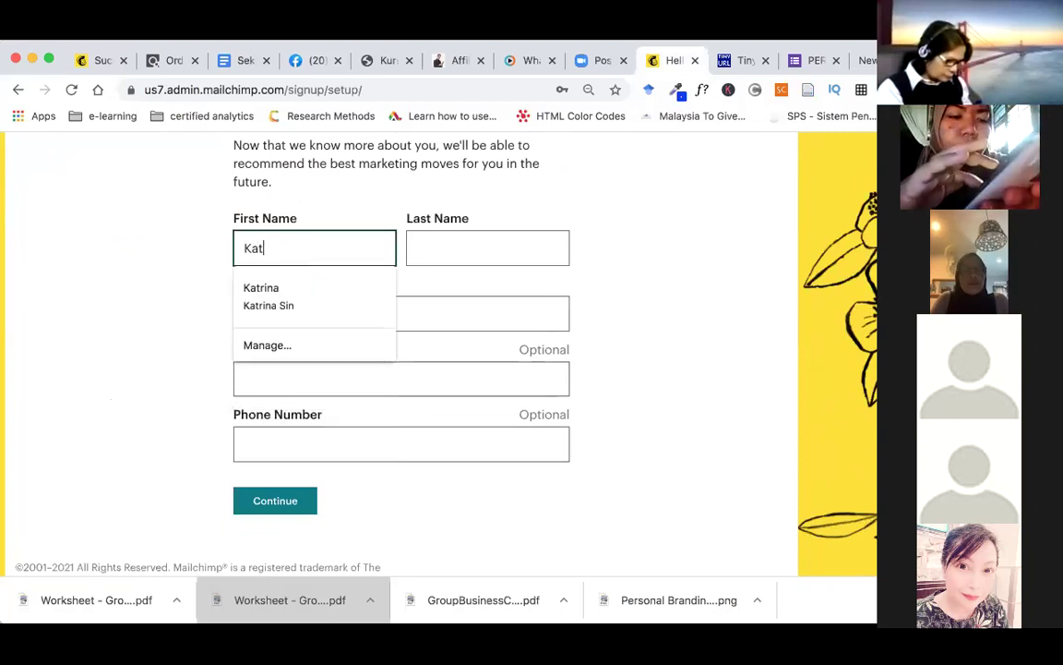
pyautogui.click(460, 244)
pyautogui.write('S')
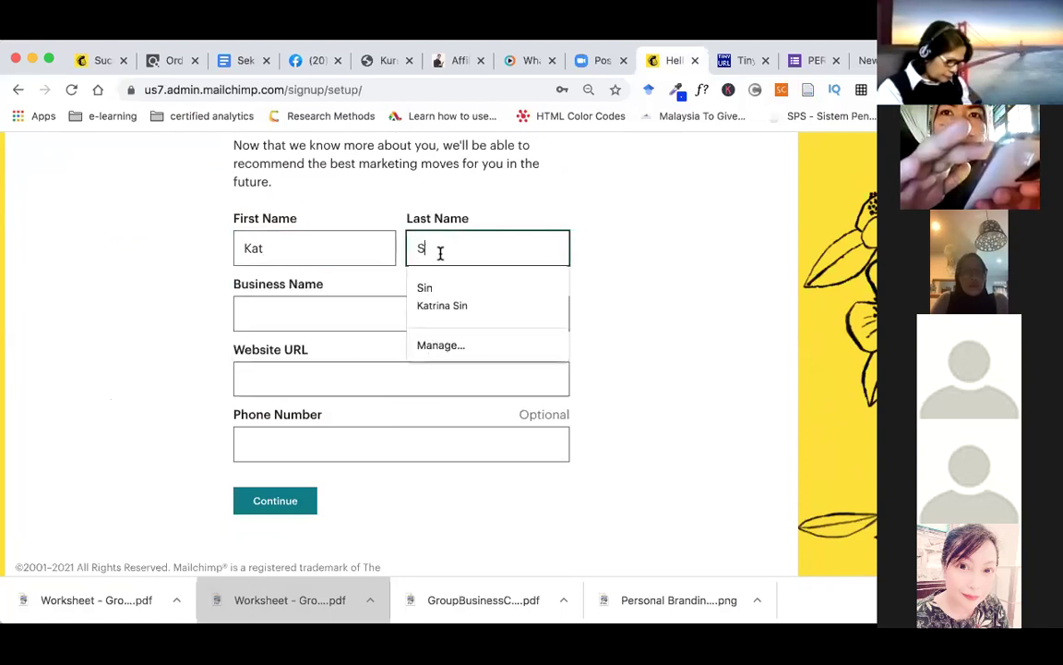
# Set the business name to "LSP Demo" and submit the account details without a website or phone number
pyautogui.click(271, 312)
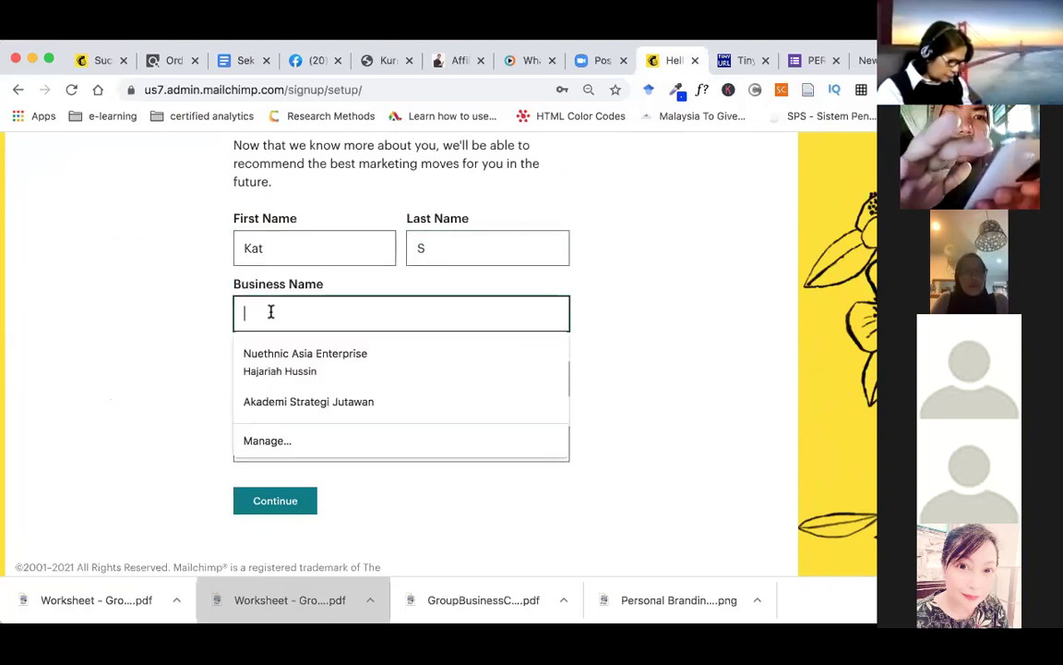
pyautogui.write('LSP Demo')
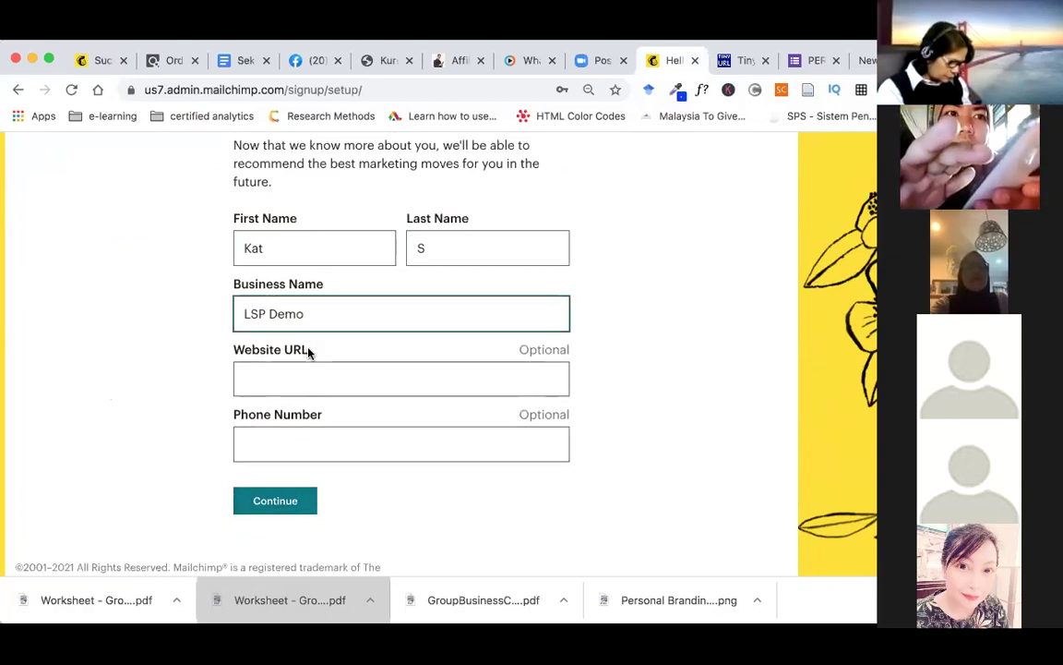
pyautogui.tripleClick(250, 314)
pyautogui.moveTo(316, 318); pyautogui.dragTo(209, 308)
pyautogui.click(334, 316)
pyautogui.moveTo(336, 316); pyautogui.dragTo(242, 317)
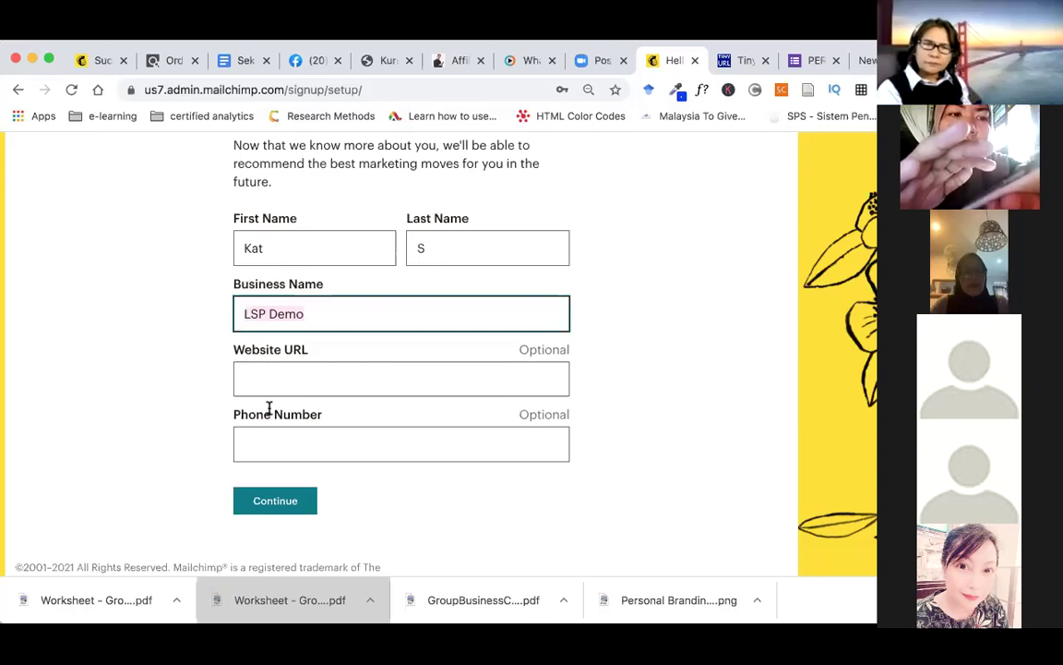
pyautogui.click(281, 501)
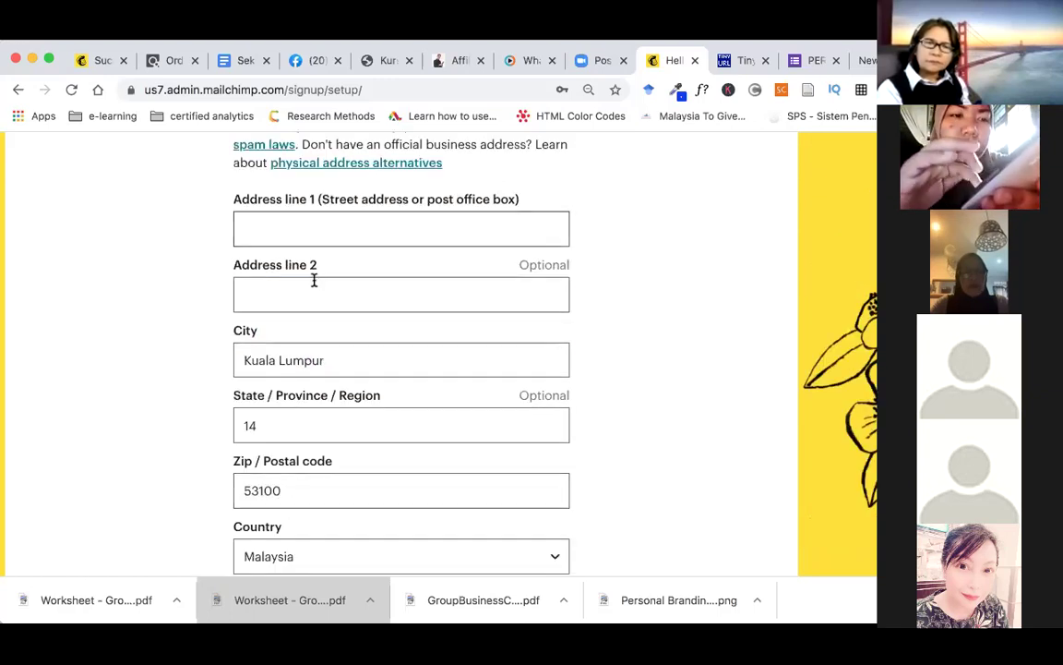
# Fill in the first line of the business address and submit the address form
pyautogui.scroll(-3, 313, 278)
pyautogui.click(276, 492)
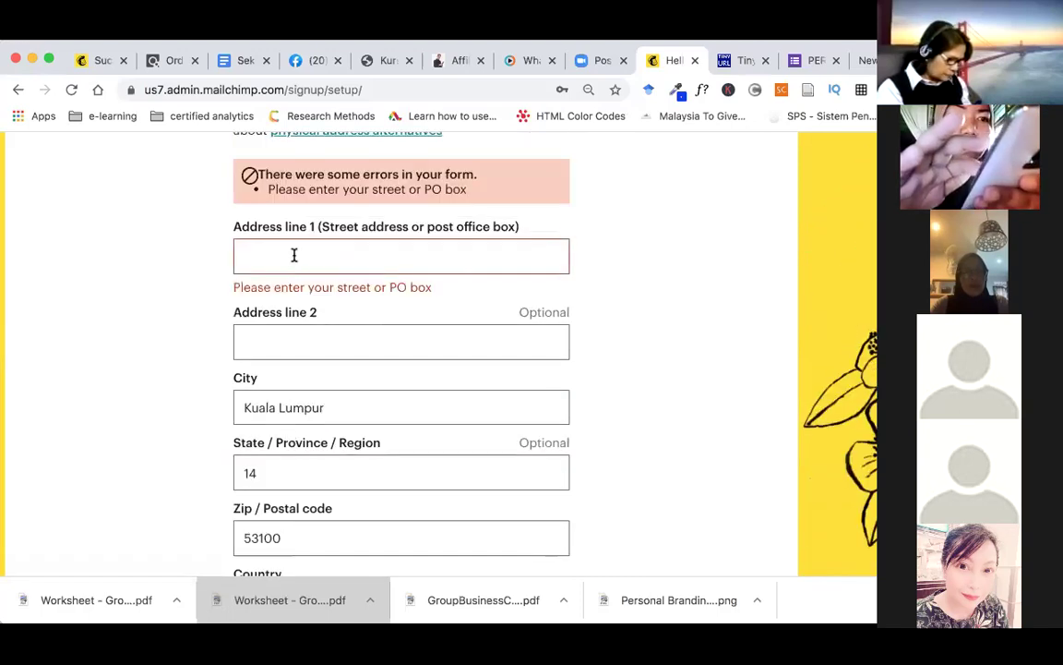
pyautogui.click(293, 254)
pyautogui.write('TP<M')
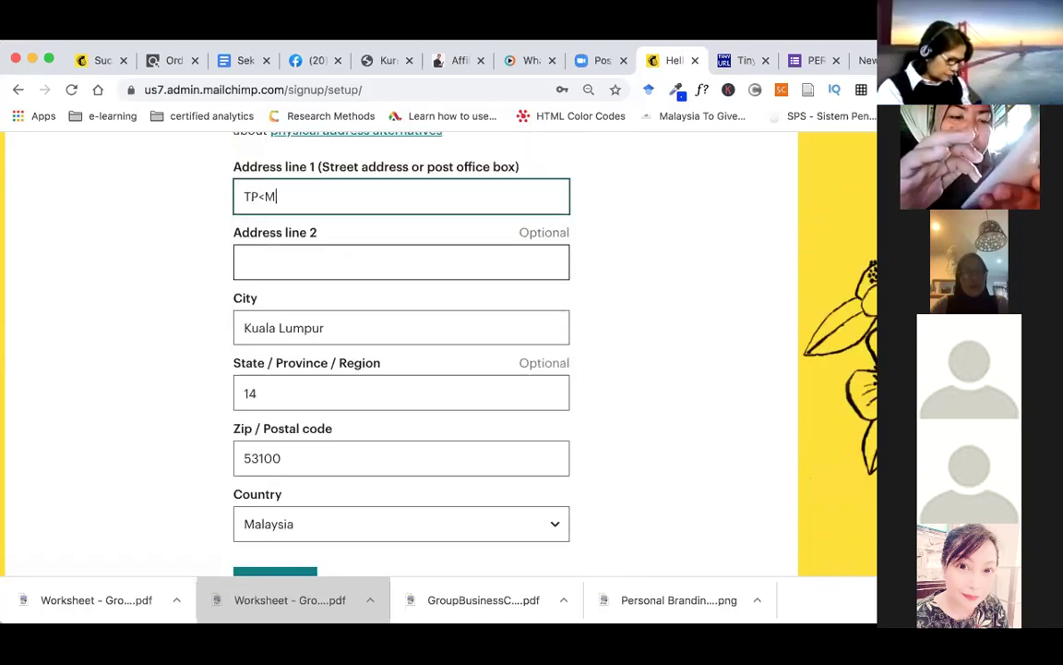
pyautogui.press('BackSpace')
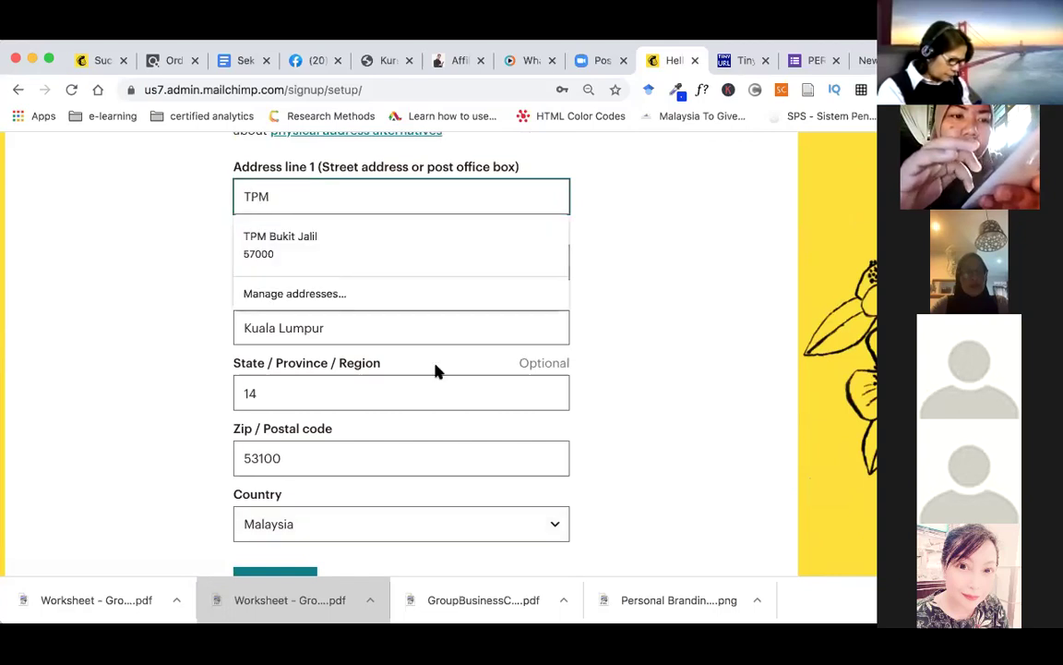
pyautogui.scroll(-2, 389, 323)
pyautogui.click(277, 476)
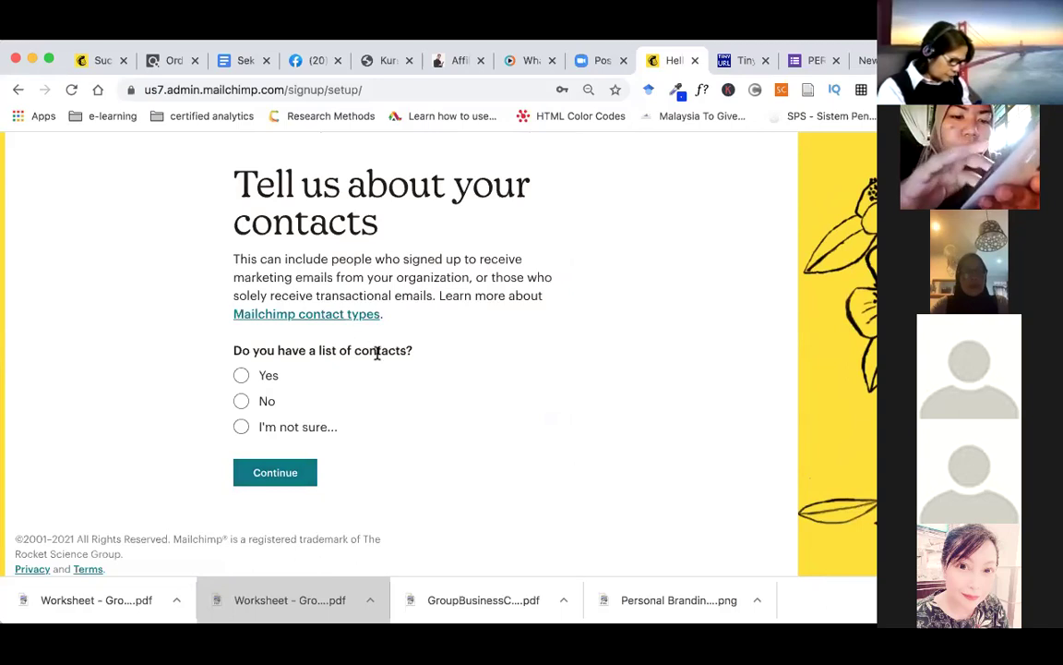
# Try Yes for having a list of contacts and view the available contact count ranges
pyautogui.click(242, 376)
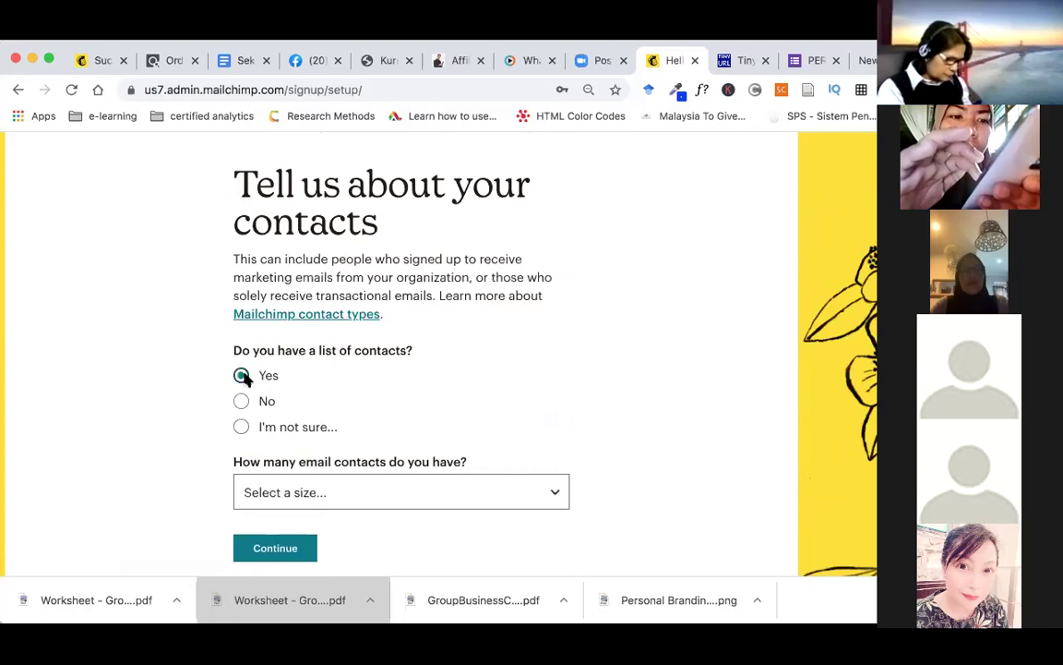
pyautogui.click(553, 493)
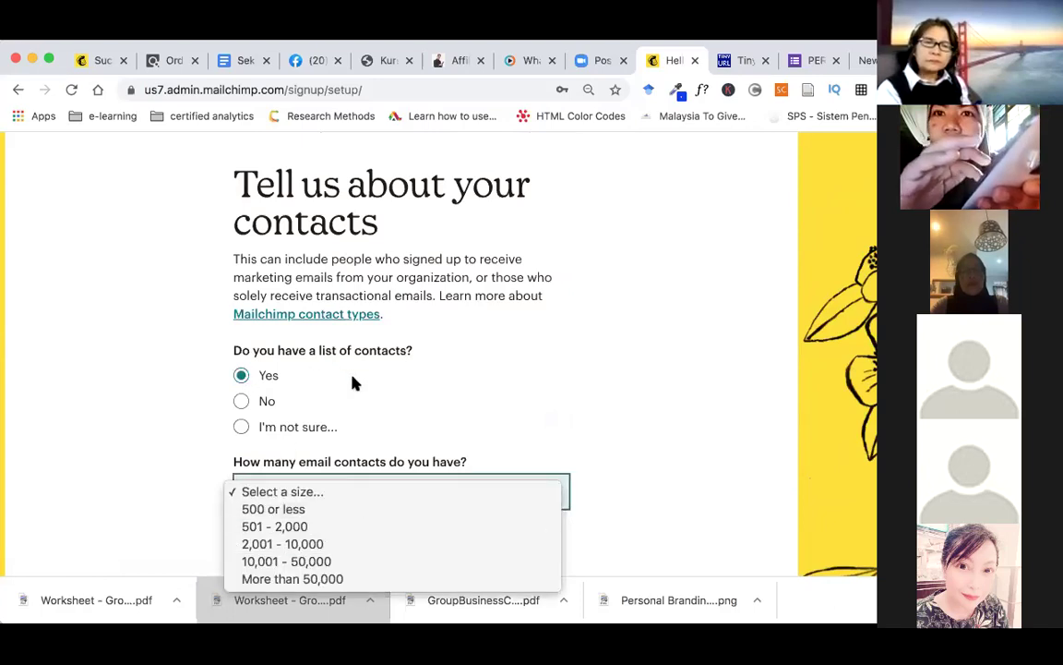
pyautogui.click(242, 404)
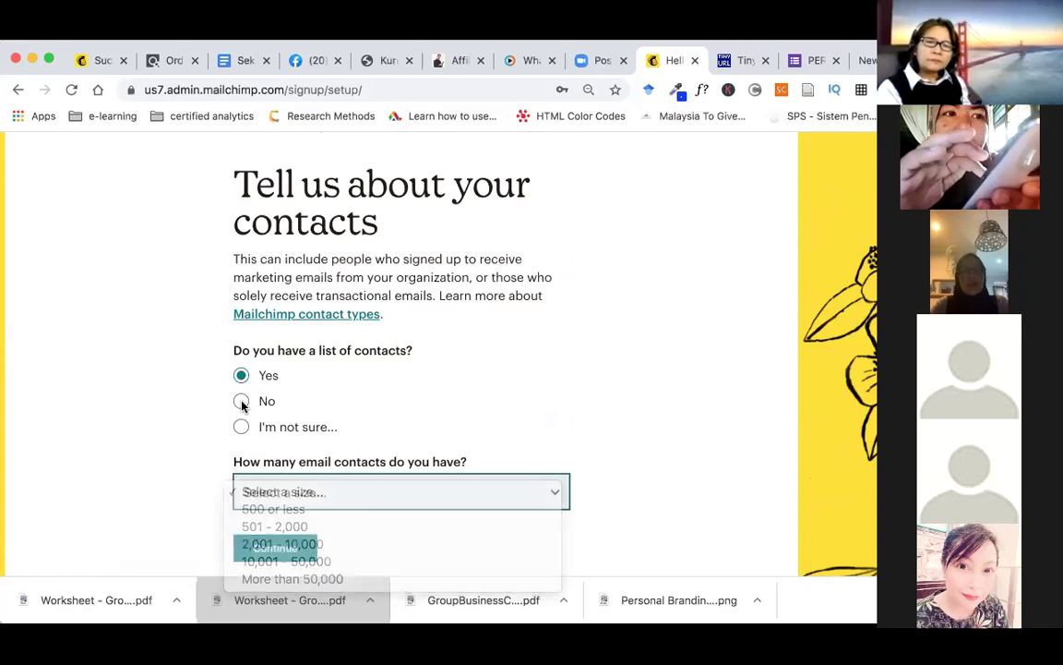
# Answer No to having a list of contacts and continue past the question about what is offered
pyautogui.click(242, 403)
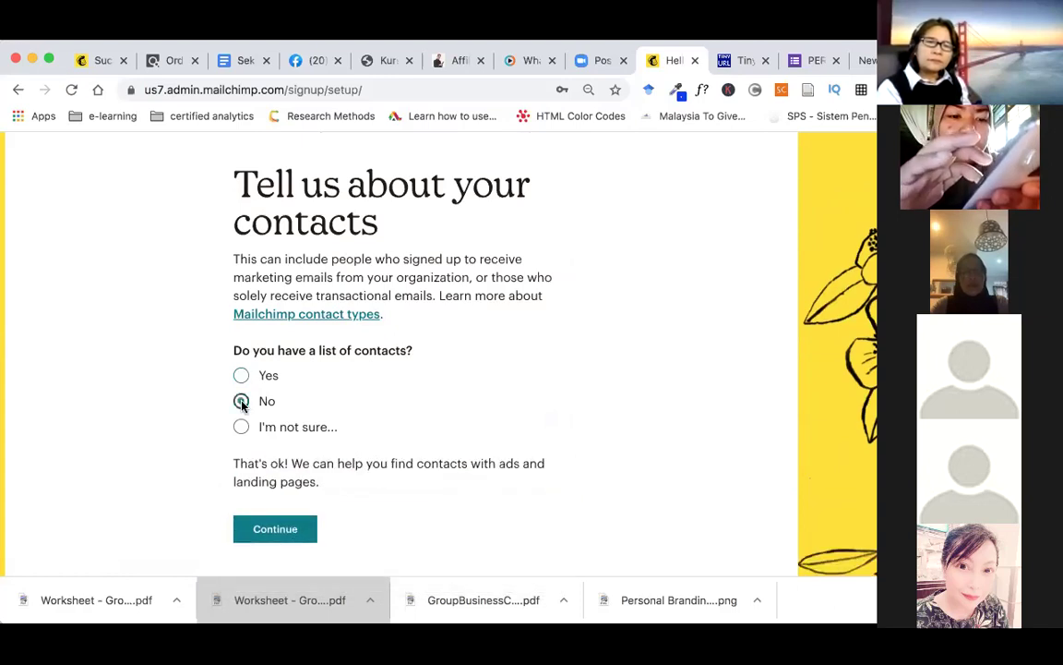
pyautogui.click(282, 537)
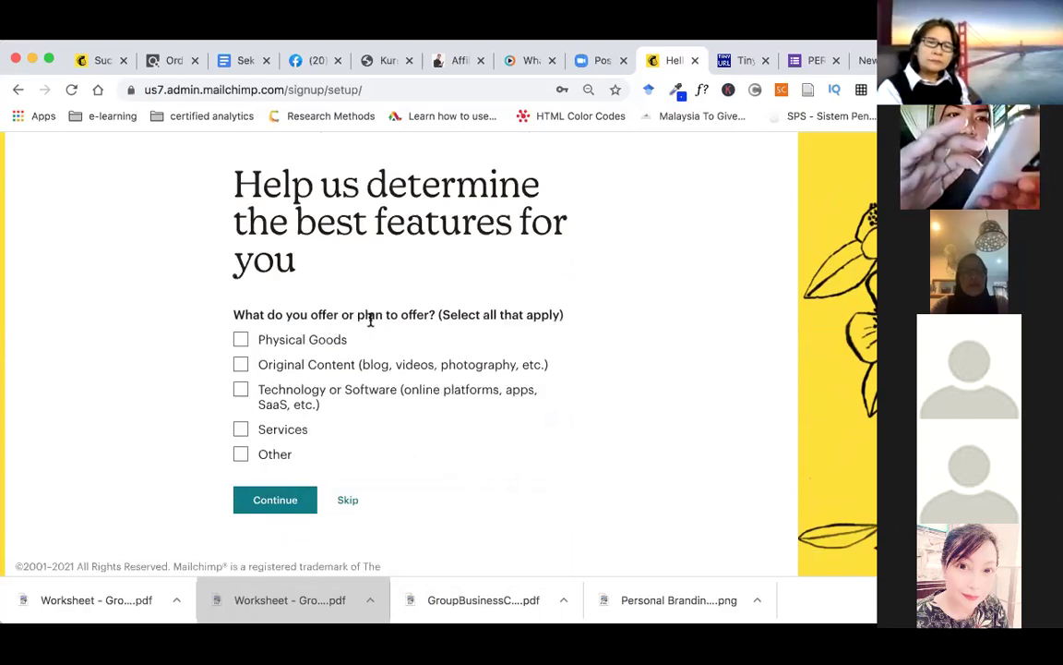
pyautogui.click(287, 499)
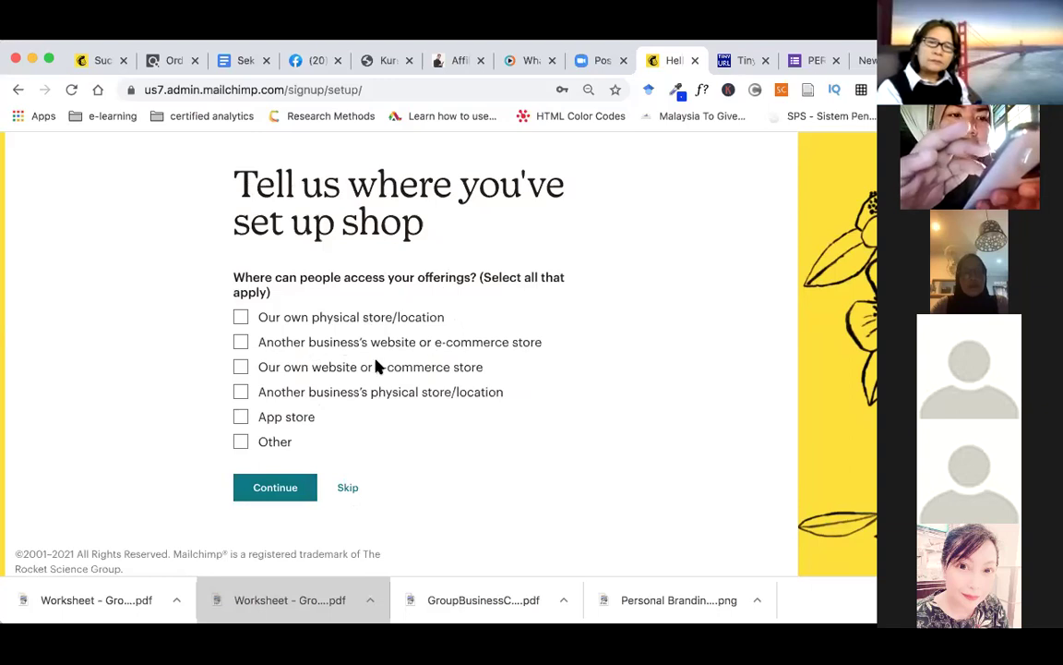
# Choose "Our own website or e-commerce store" for accessing the offerings and finish the account setup with the preselected Product Updates
pyautogui.click(240, 367)
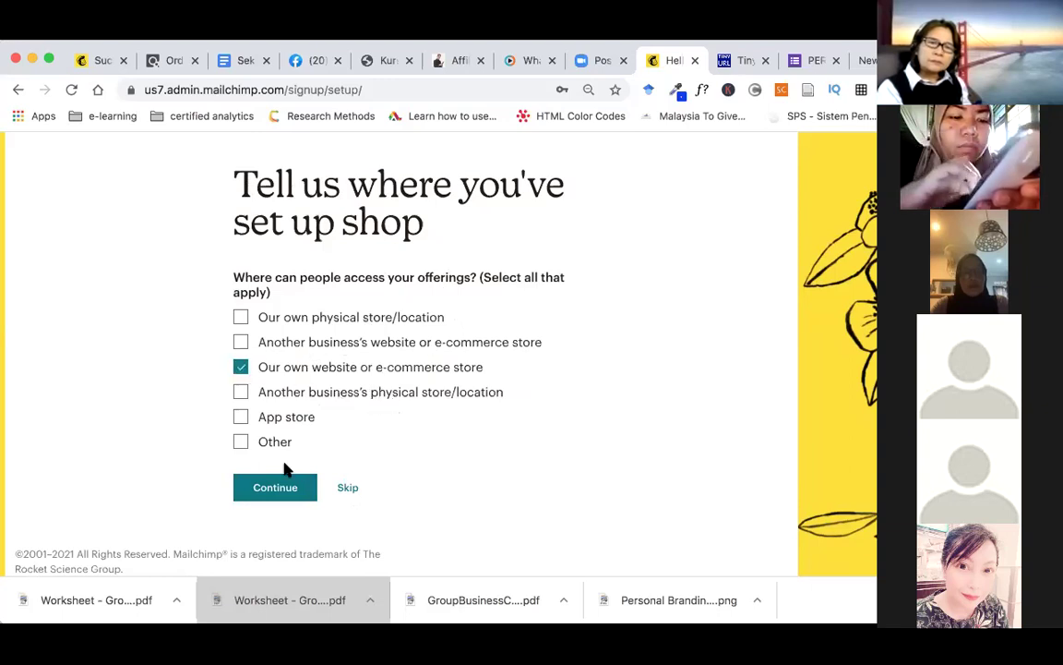
pyautogui.click(294, 487)
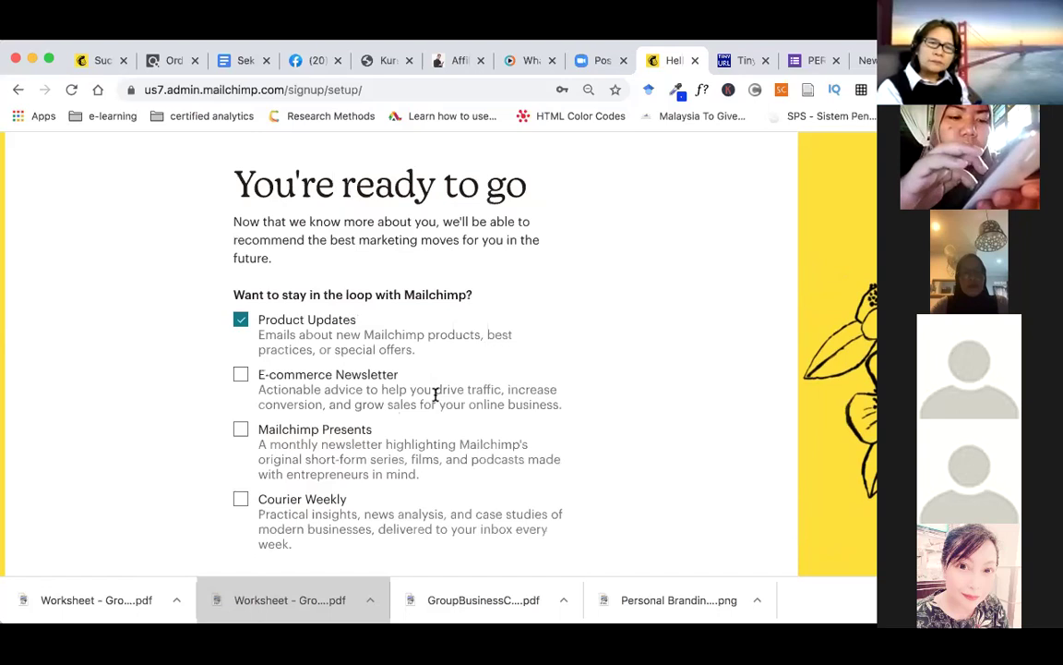
pyautogui.scroll(-3, 436, 394)
pyautogui.click(290, 473)
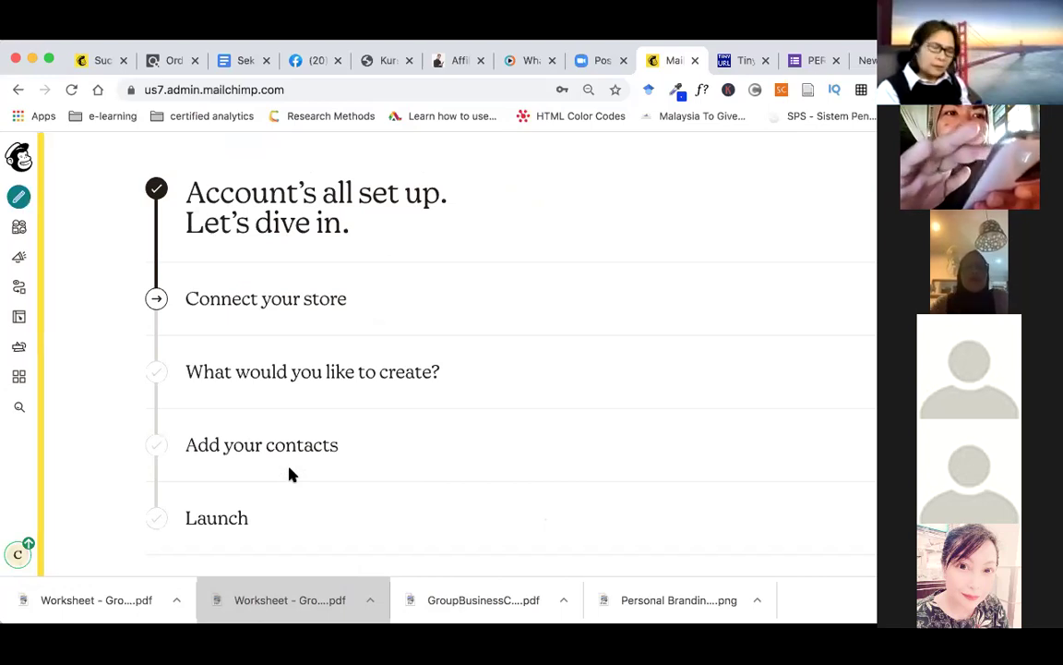
# Open the Audience dashboard and look over its options for importing and adding contacts
pyautogui.click(21, 229)
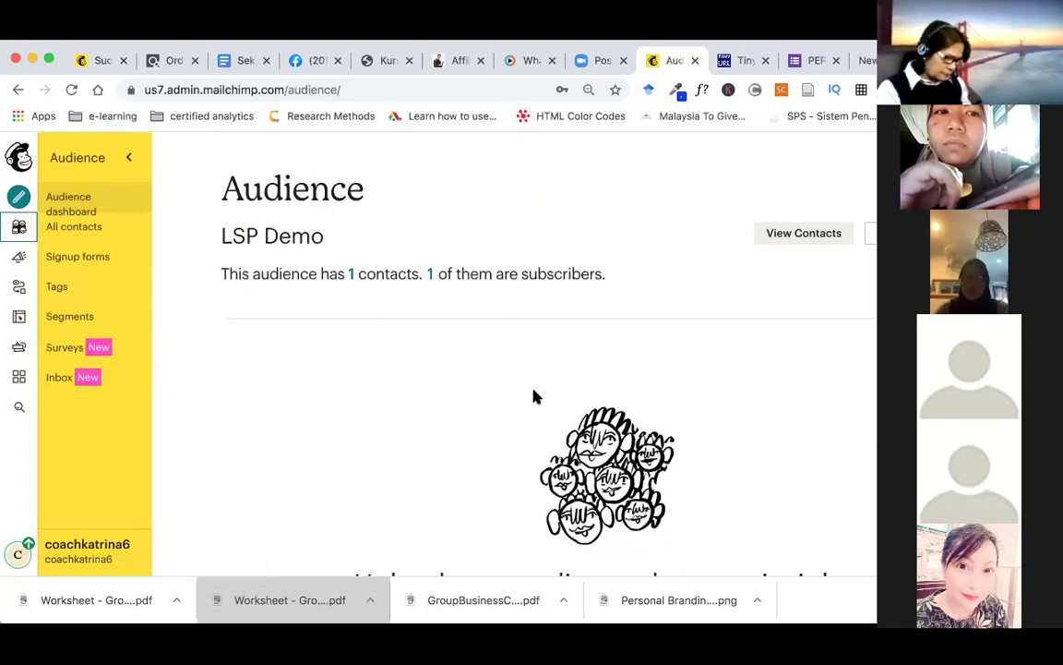
pyautogui.scroll(-5, 533, 397)
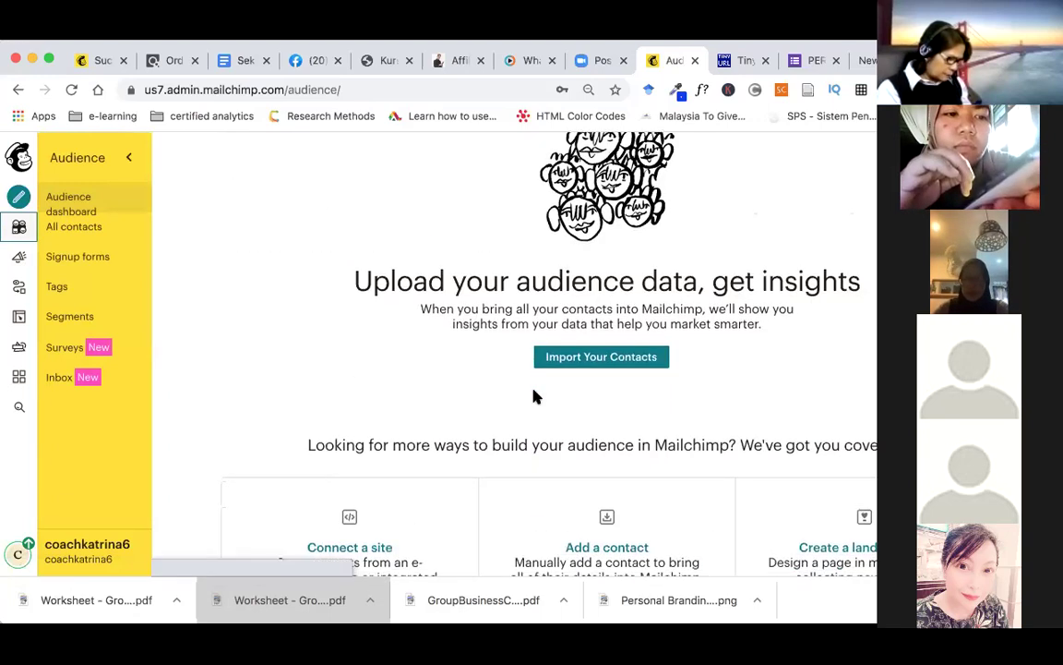
pyautogui.scroll(2, 582, 378)
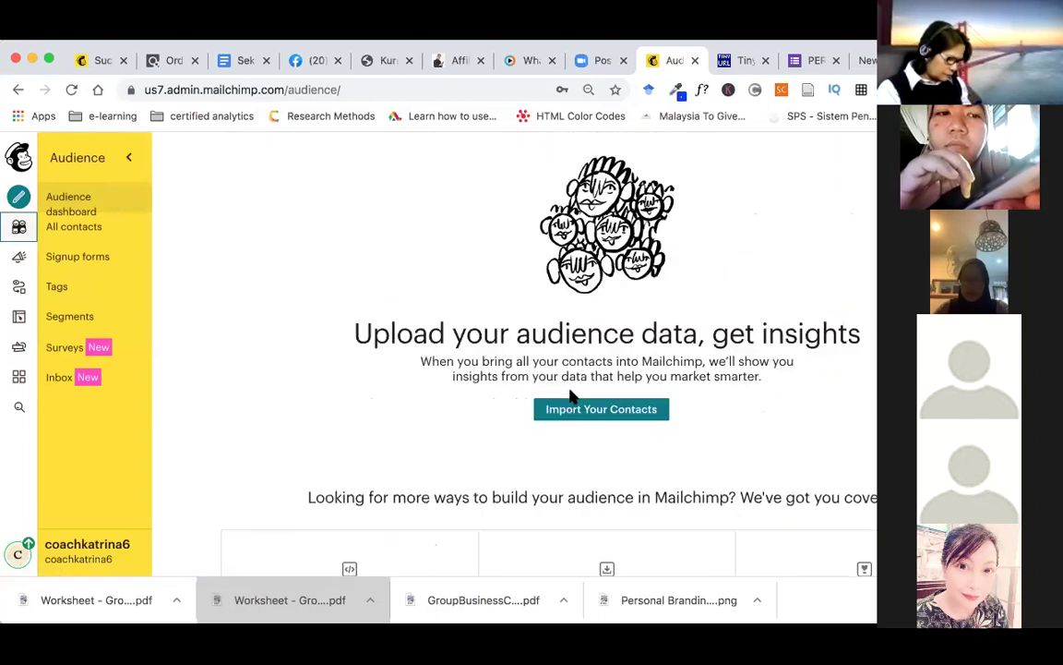
# Examine the contact import methods, select Copy and paste, and return to the Audience dashboard without importing
pyautogui.click(593, 419)
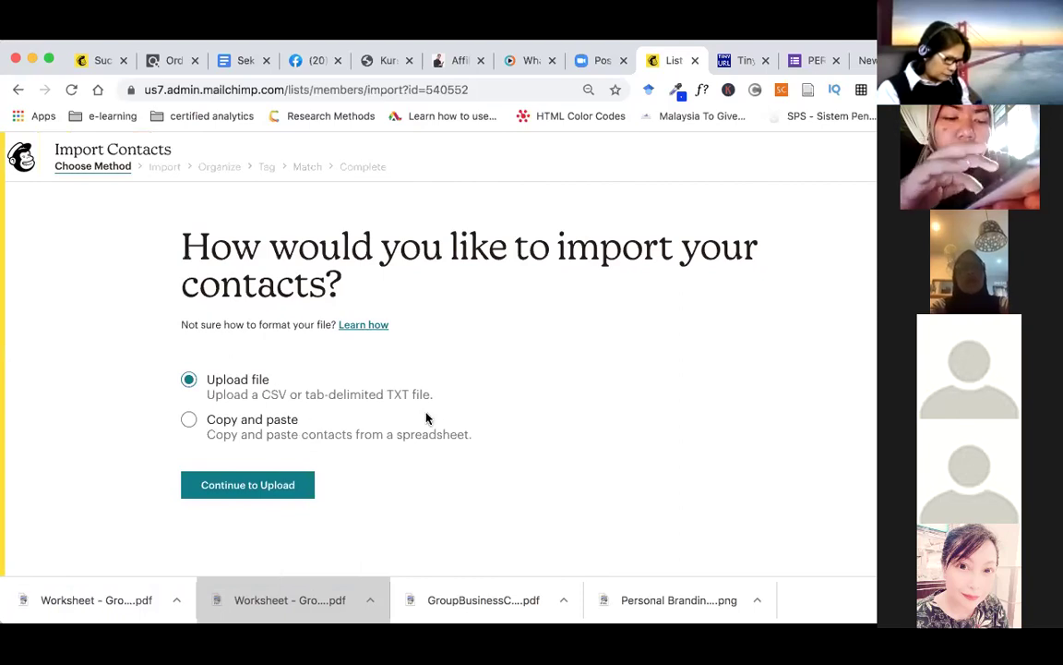
pyautogui.click(188, 419)
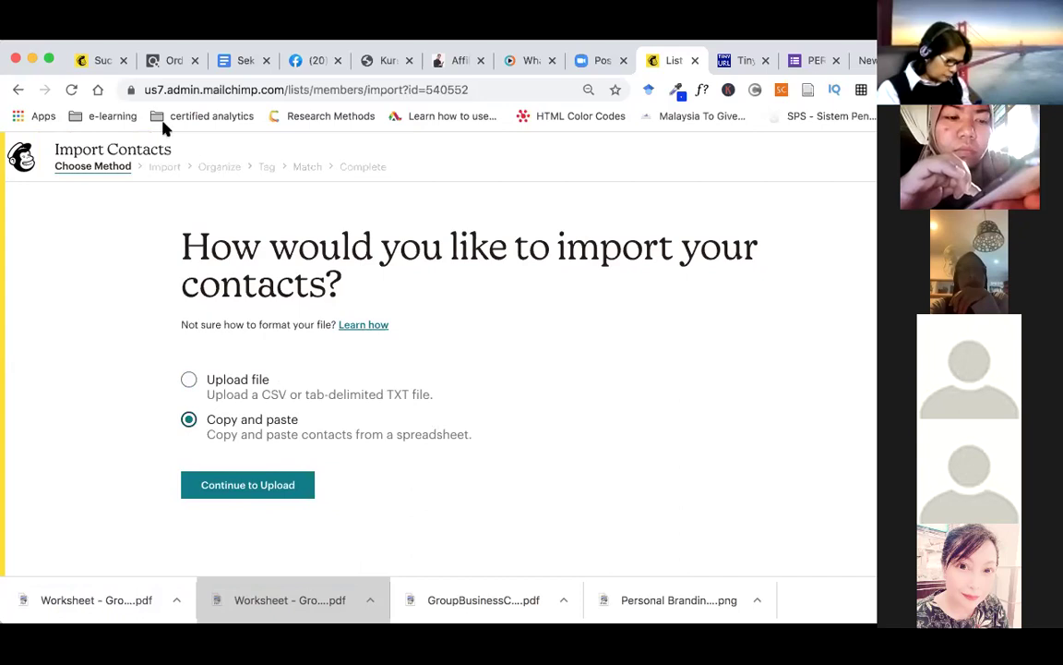
pyautogui.click(18, 90)
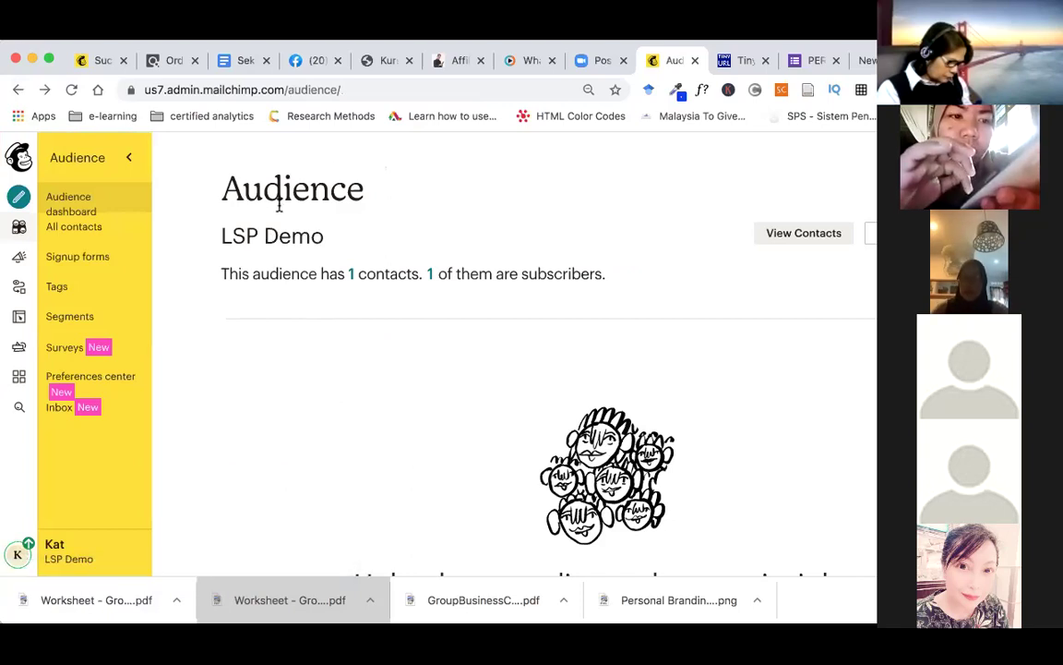
# Point out the Audience heading, open the audience's signup forms and look over the available form types
pyautogui.moveTo(220, 191); pyautogui.dragTo(379, 193)
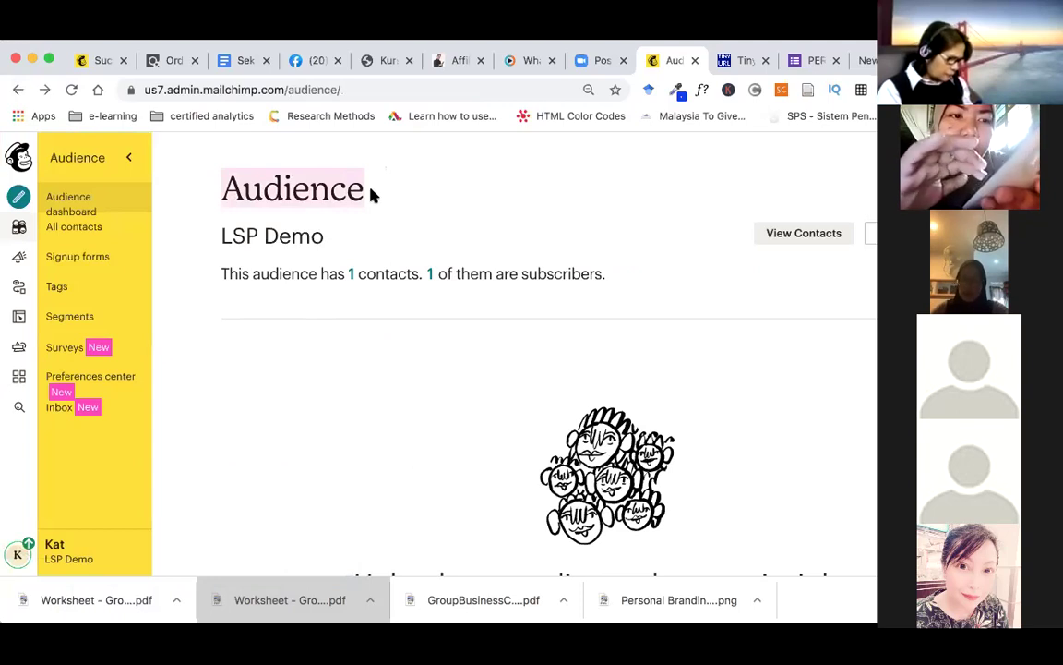
pyautogui.click(364, 190)
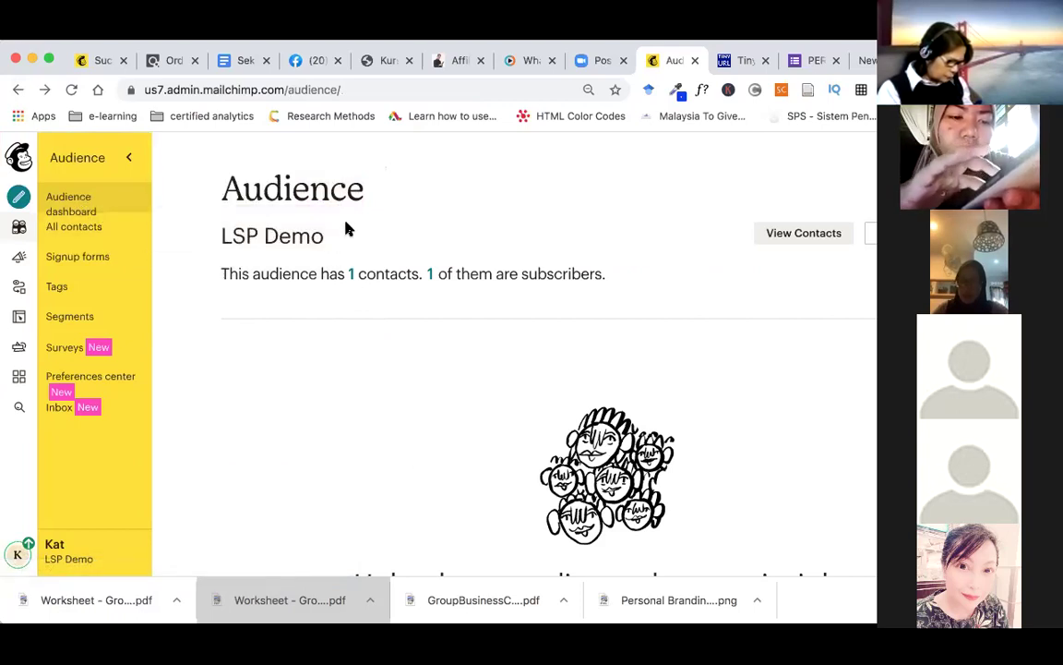
pyautogui.click(101, 258)
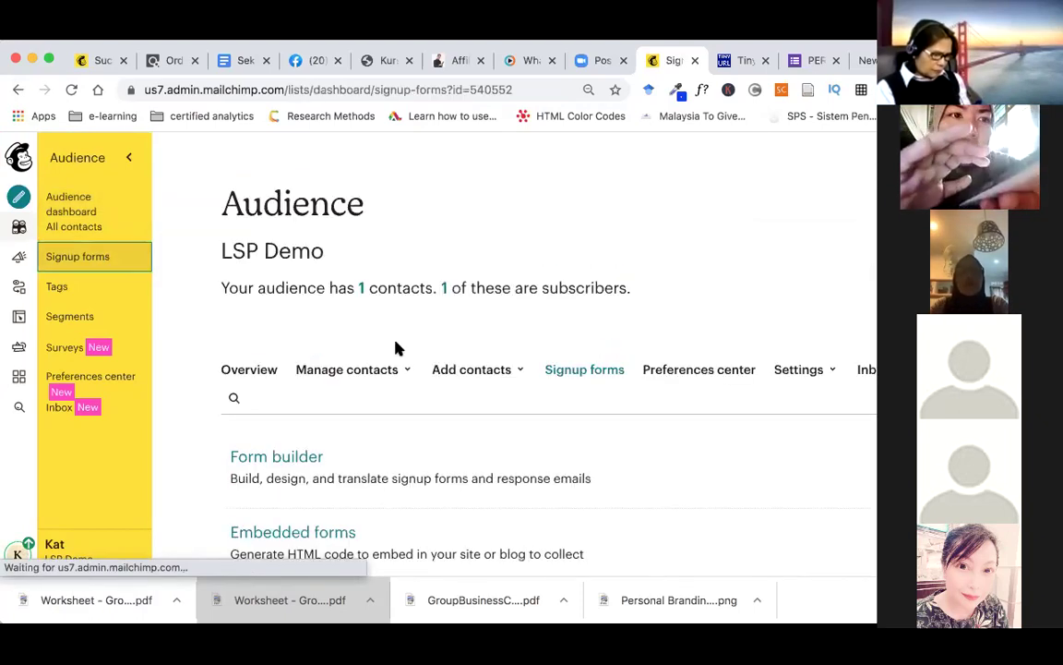
pyautogui.scroll(-5, 472, 406)
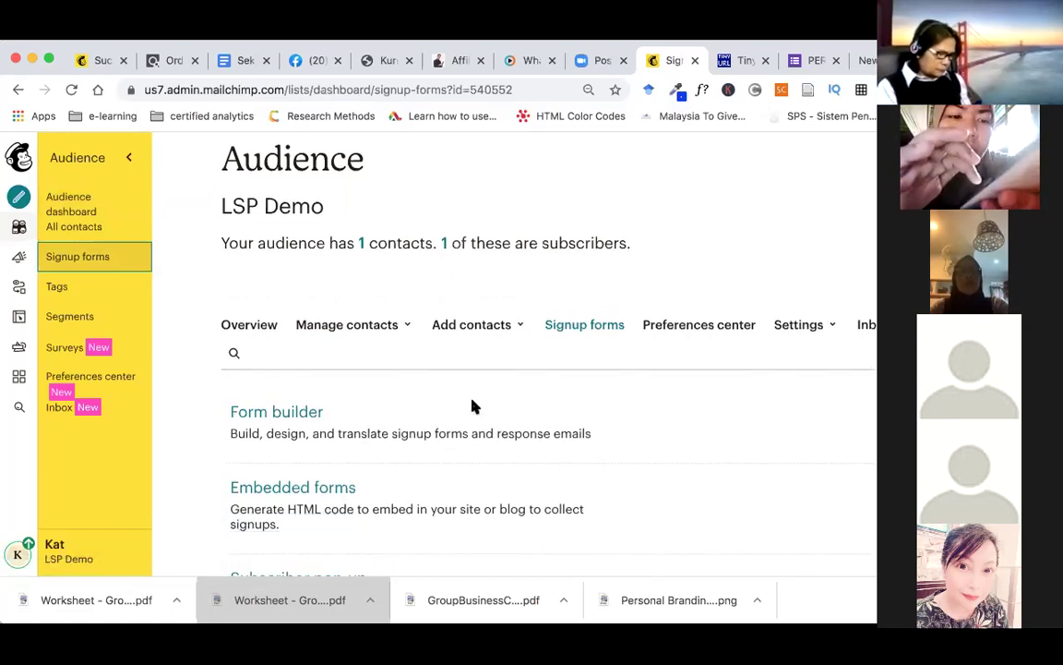
pyautogui.scroll(-2, 472, 406)
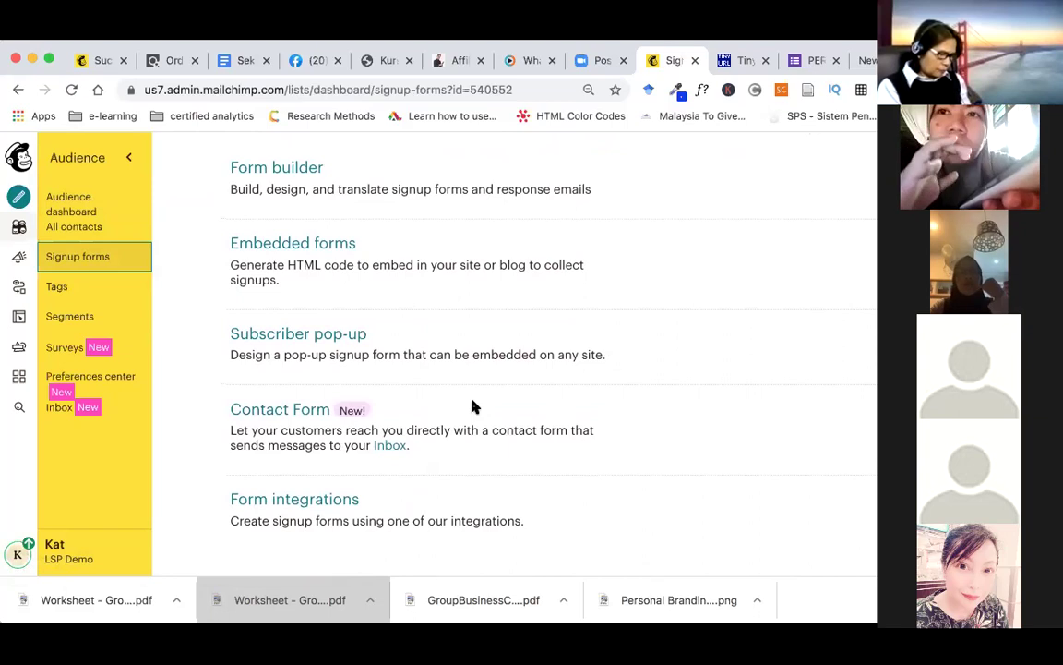
pyautogui.scroll(2, 472, 406)
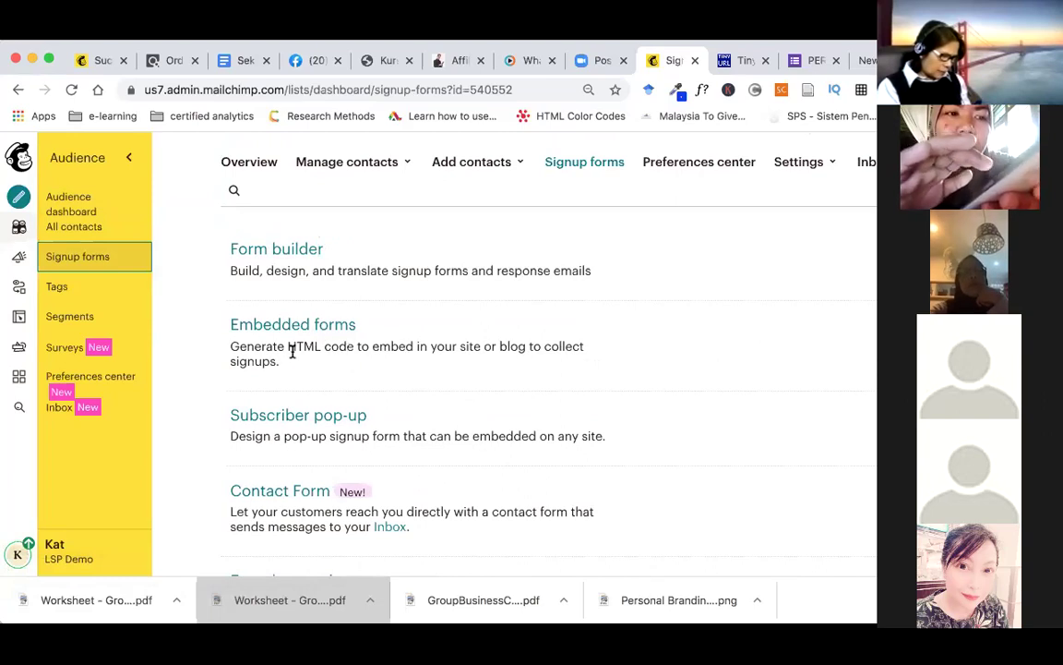
# Look over the remaining signup form types and start creating a landing page from the campaign types
pyautogui.scroll(-3, 320, 350)
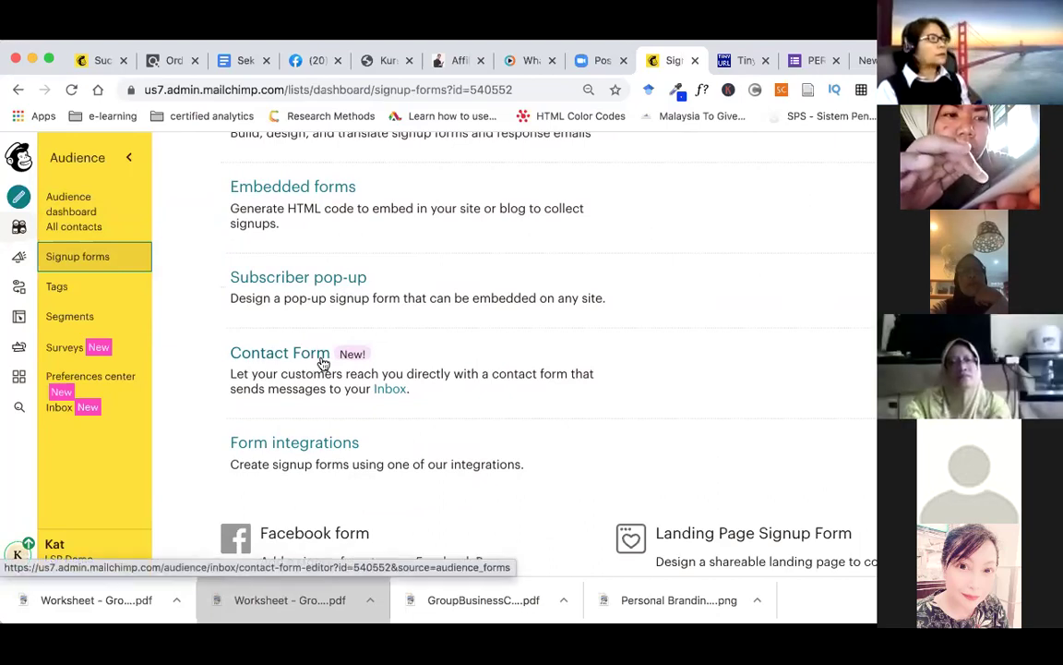
pyautogui.scroll(-1, 323, 363)
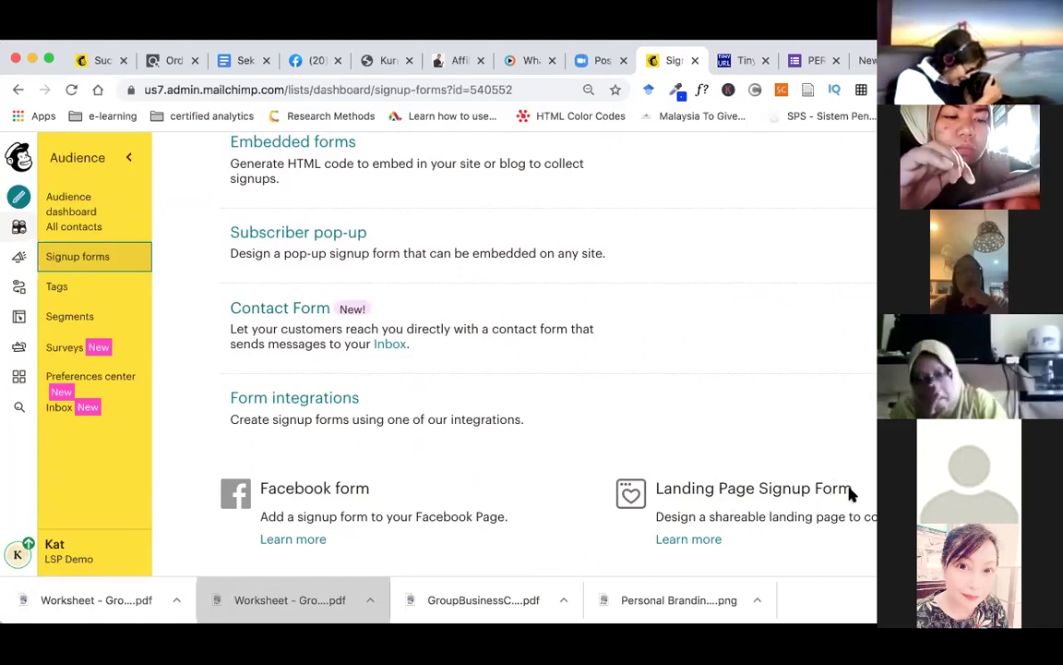
pyautogui.click(20, 194)
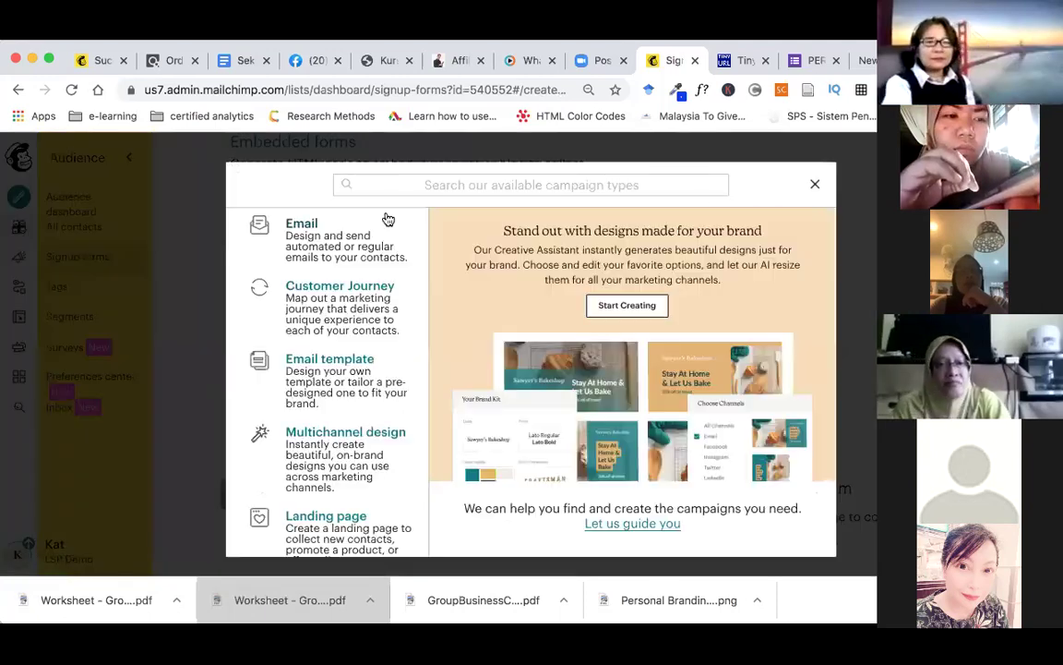
pyautogui.scroll(-5, 350, 431)
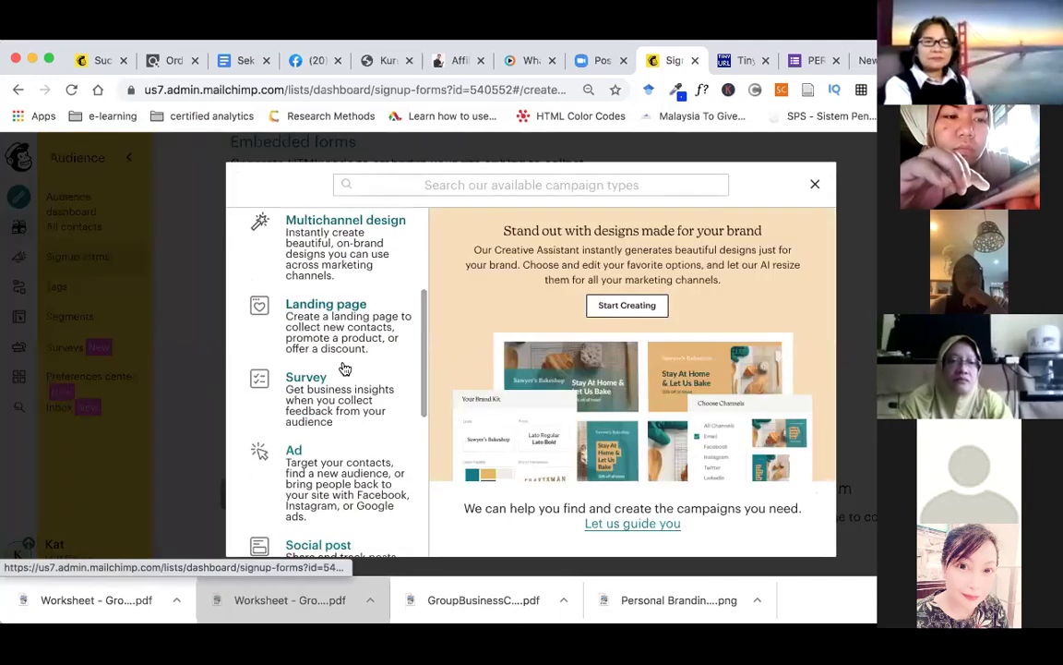
pyautogui.scroll(1, 334, 362)
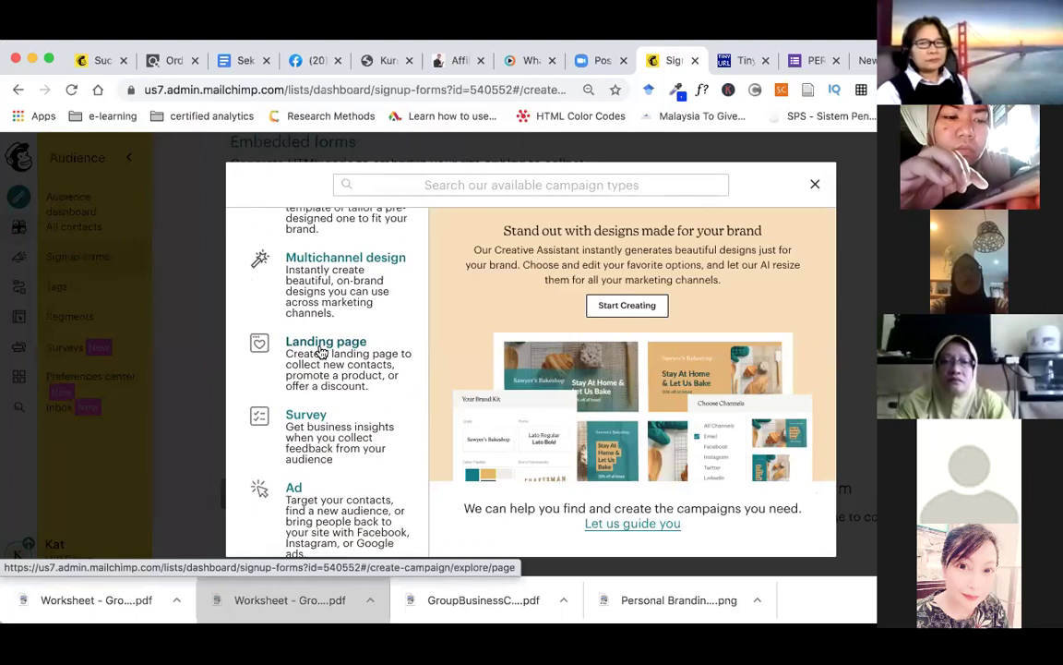
pyautogui.click(320, 352)
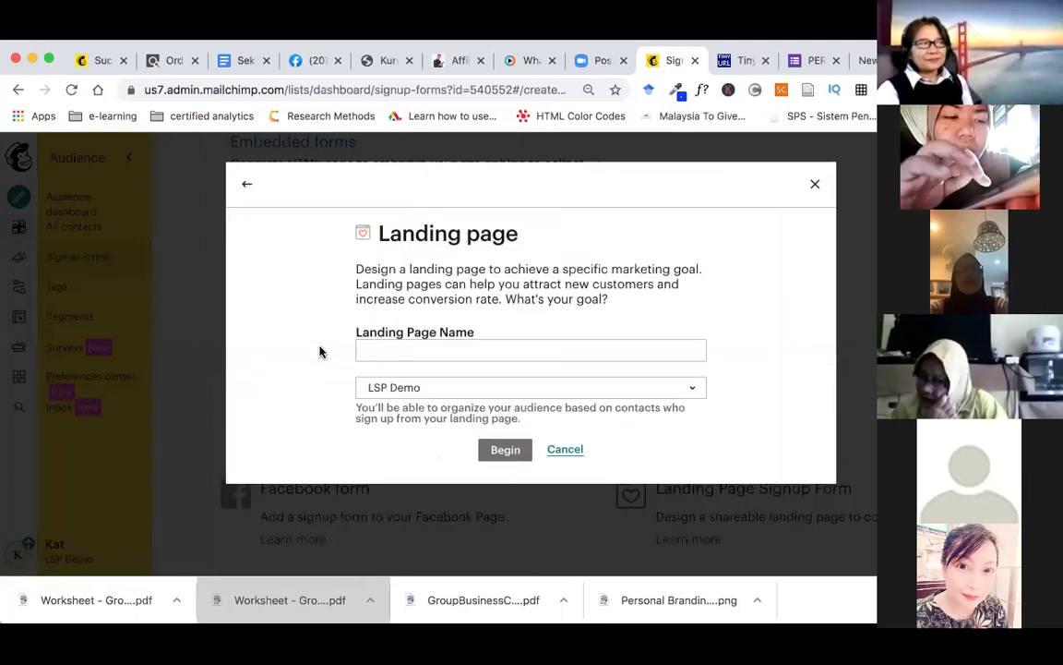
# Name the landing page PROMO 3.3, keep the LSP Demo audience and begin building it
pyautogui.click(390, 350)
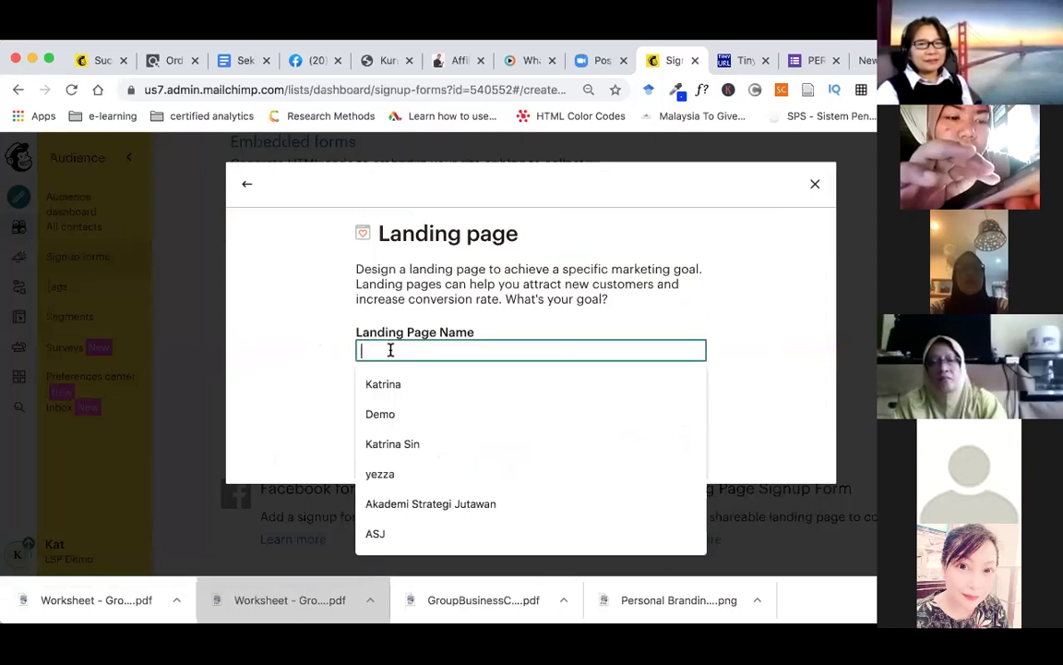
pyautogui.write('Pr')
pyautogui.press('BackSpace')
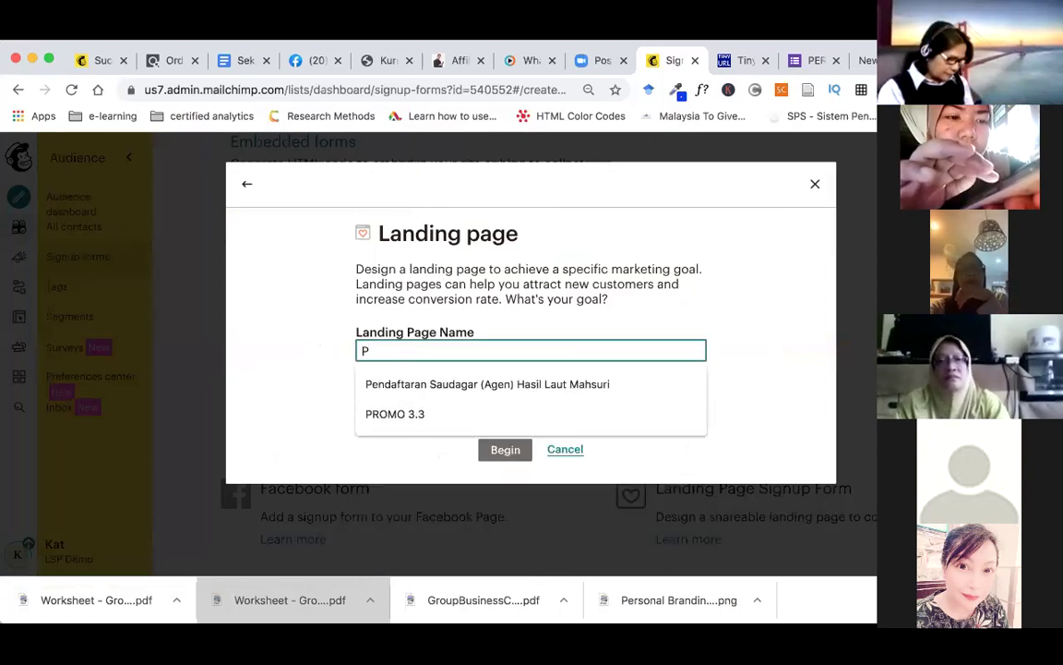
pyautogui.write('r')
pyautogui.click(371, 381)
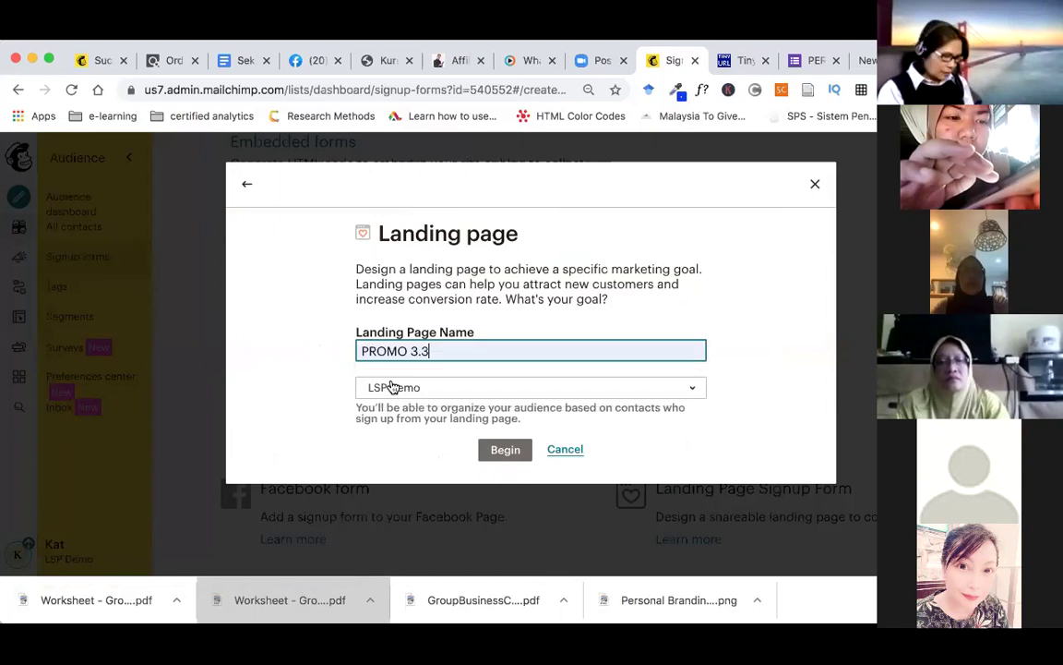
pyautogui.click(515, 452)
pyautogui.click(517, 455)
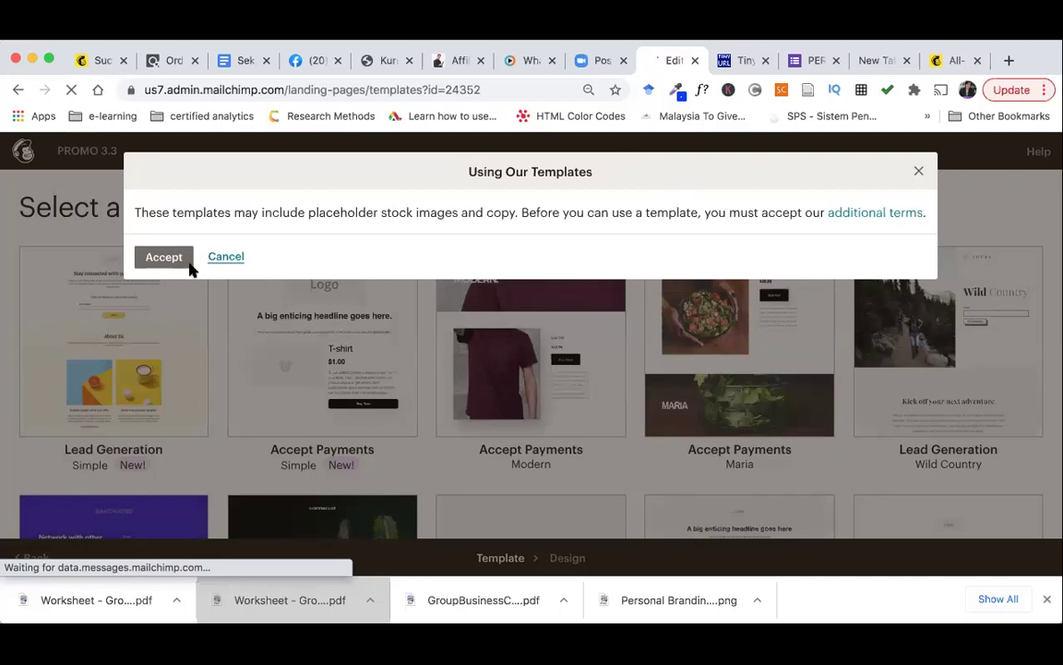
# Accept the additional terms for using the templates and look over the available landing page templates
pyautogui.click(155, 256)
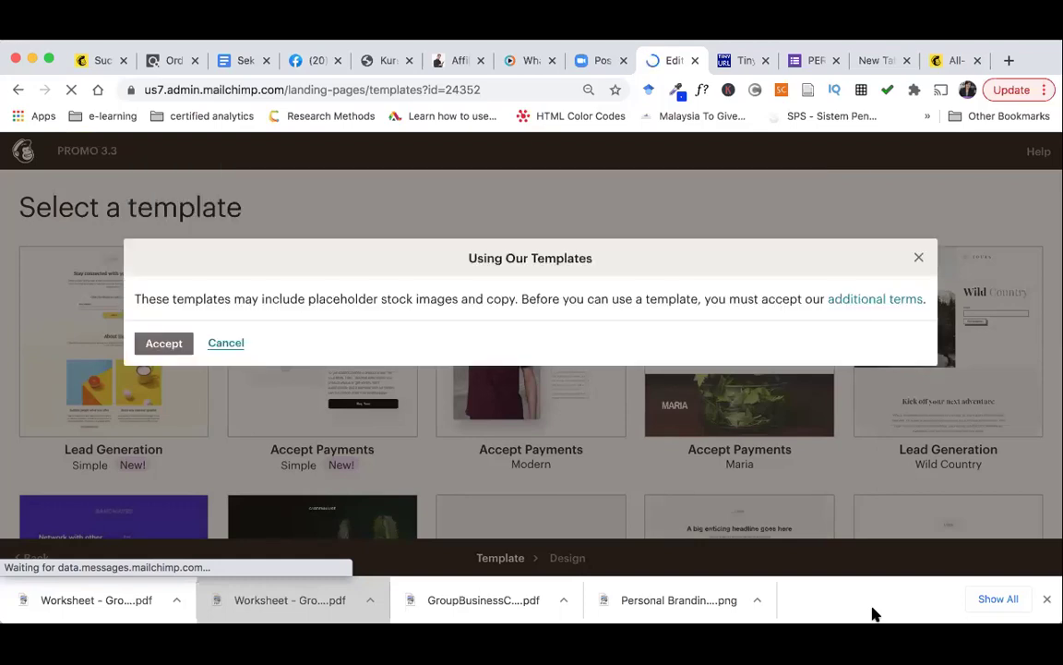
pyautogui.click(159, 344)
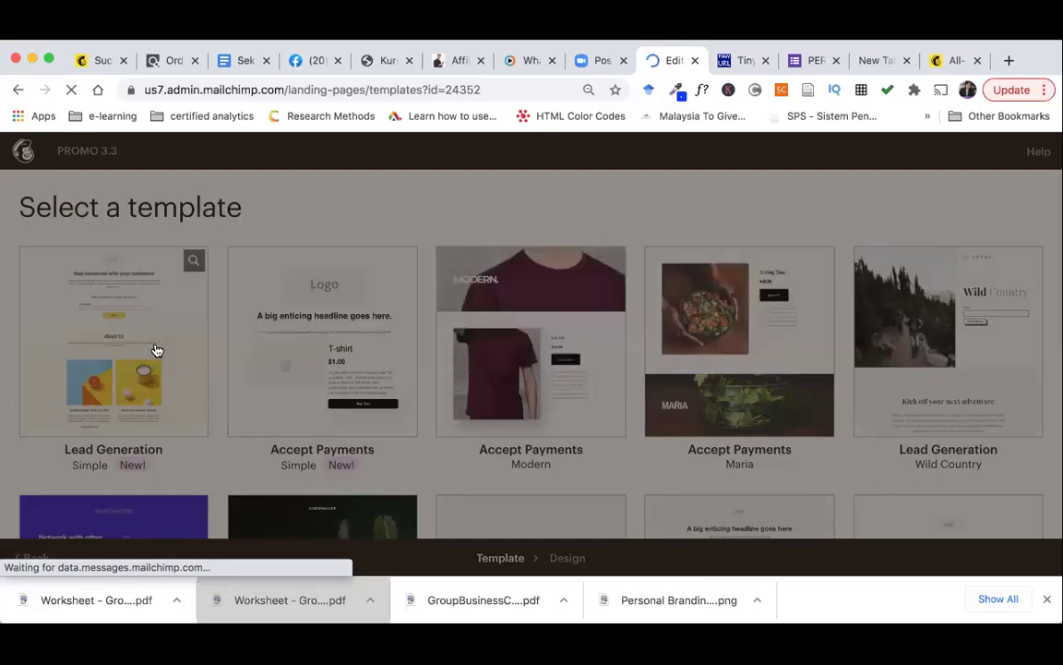
pyautogui.scroll(-2, 561, 385)
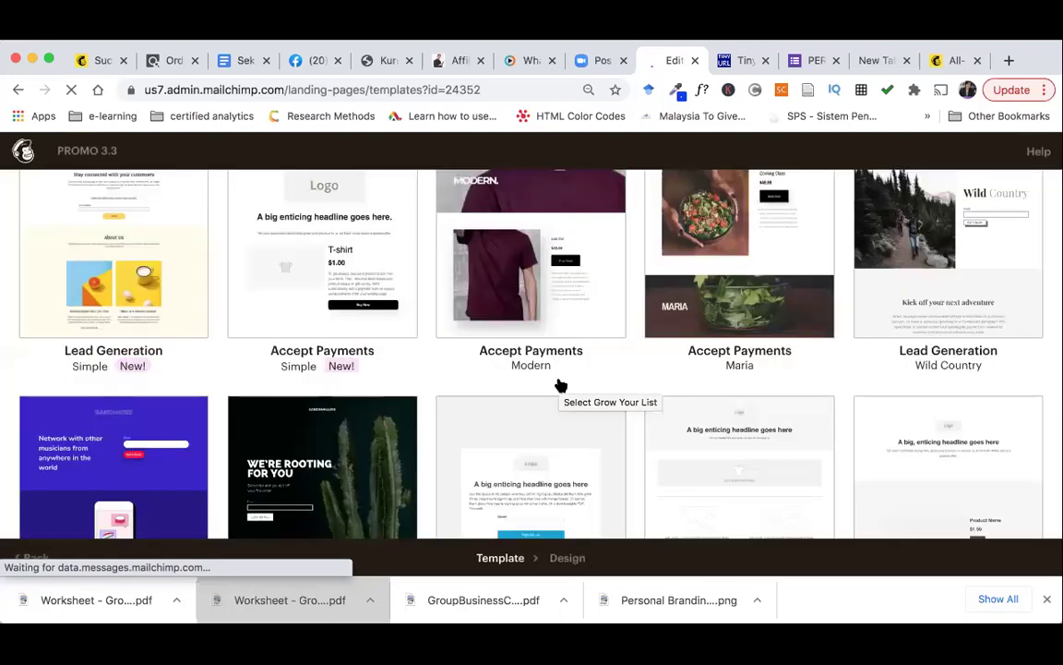
pyautogui.scroll(-1, 445, 463)
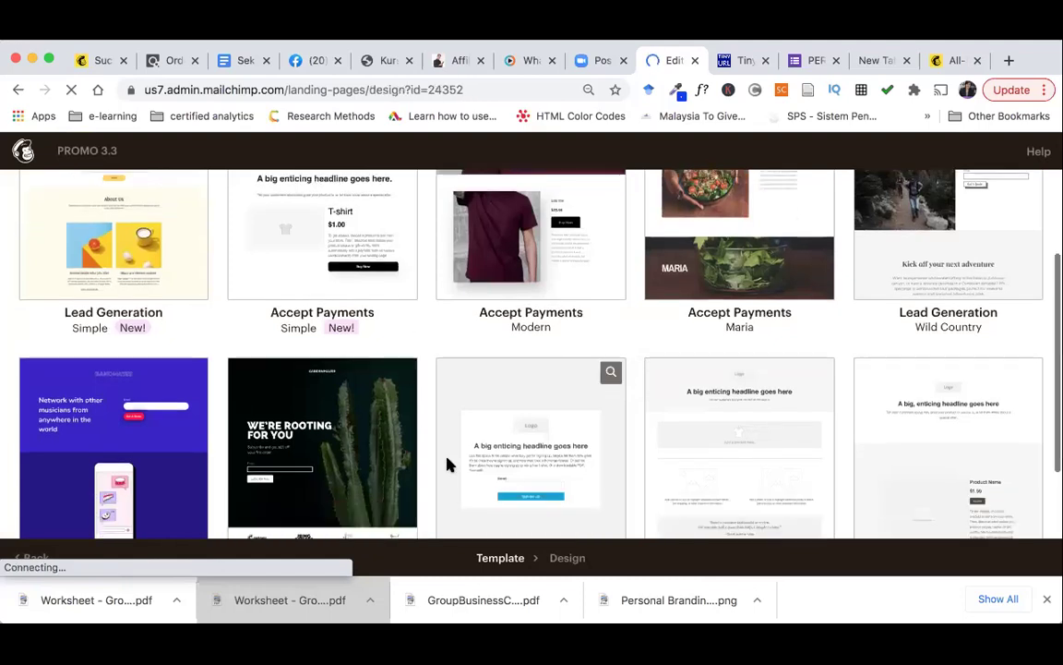
pyautogui.scroll(2, 363, 403)
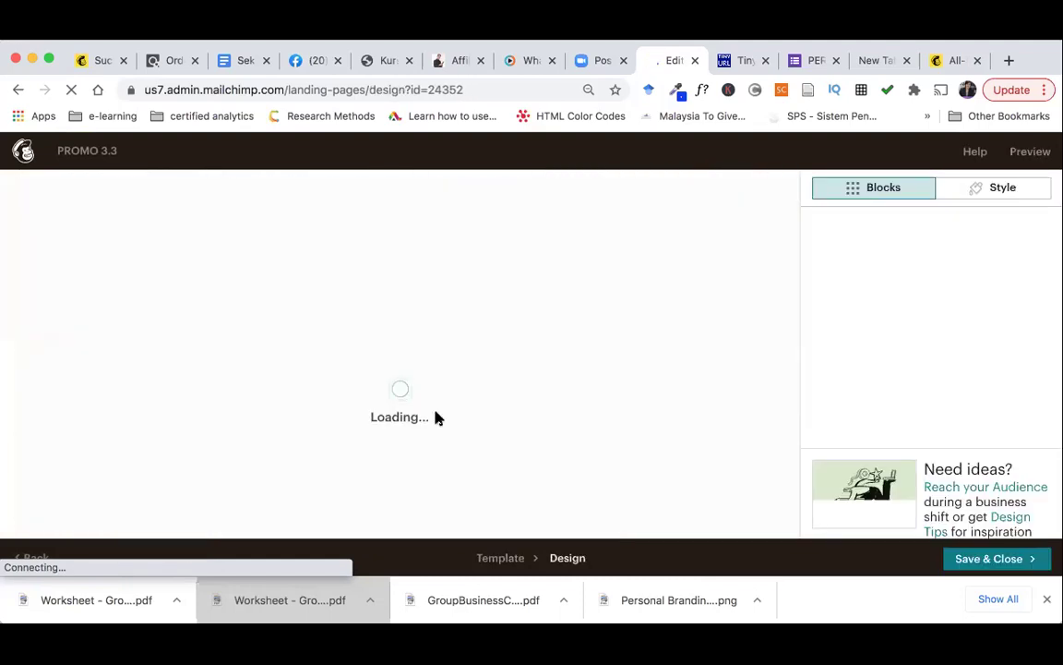
# Return to the template selection and change the landing page's template to Grow Your List
pyautogui.click(19, 90)
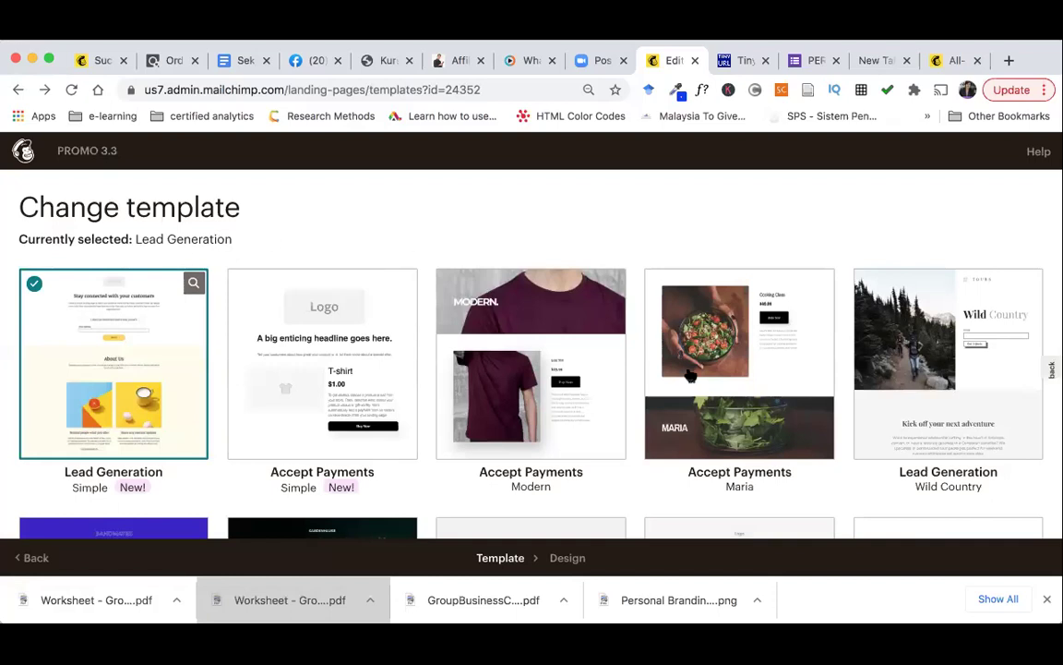
pyautogui.scroll(-3, 690, 376)
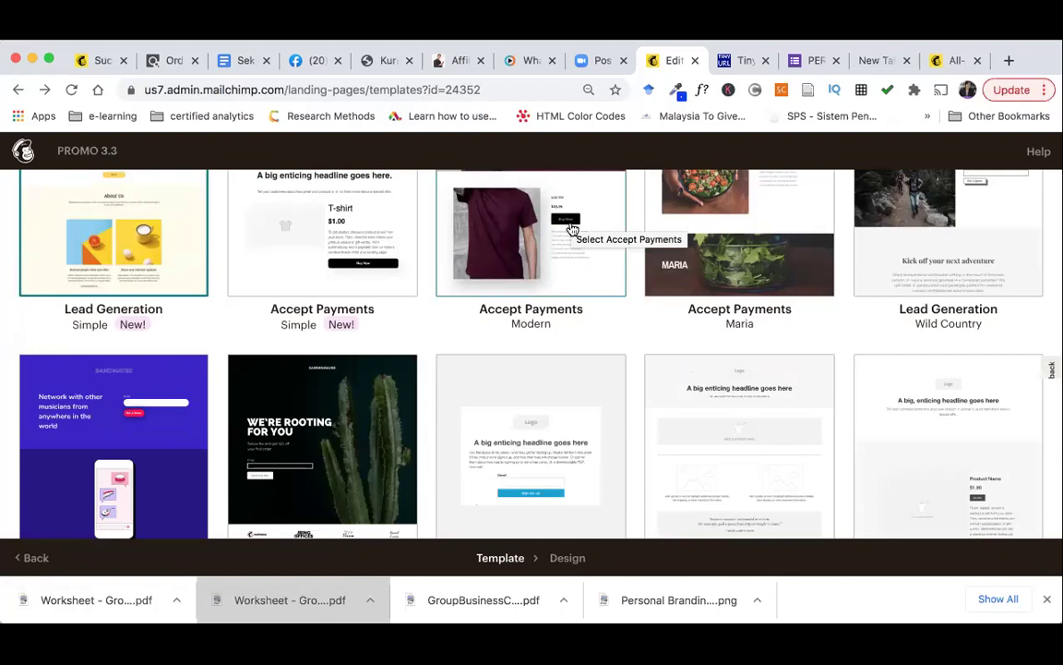
pyautogui.scroll(-2, 572, 228)
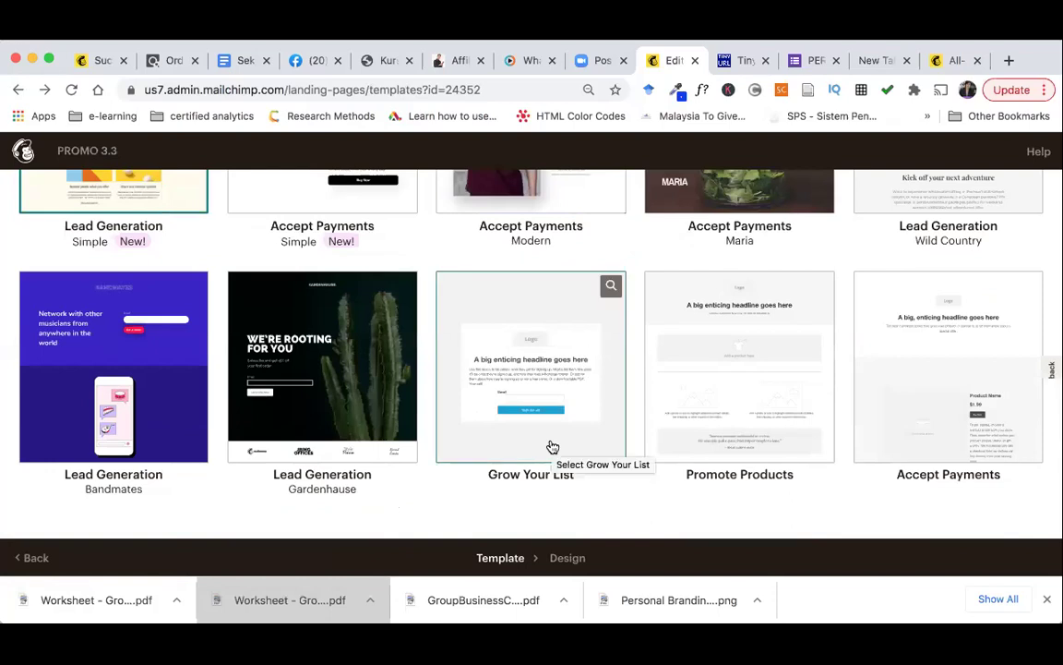
pyautogui.scroll(-1, 551, 446)
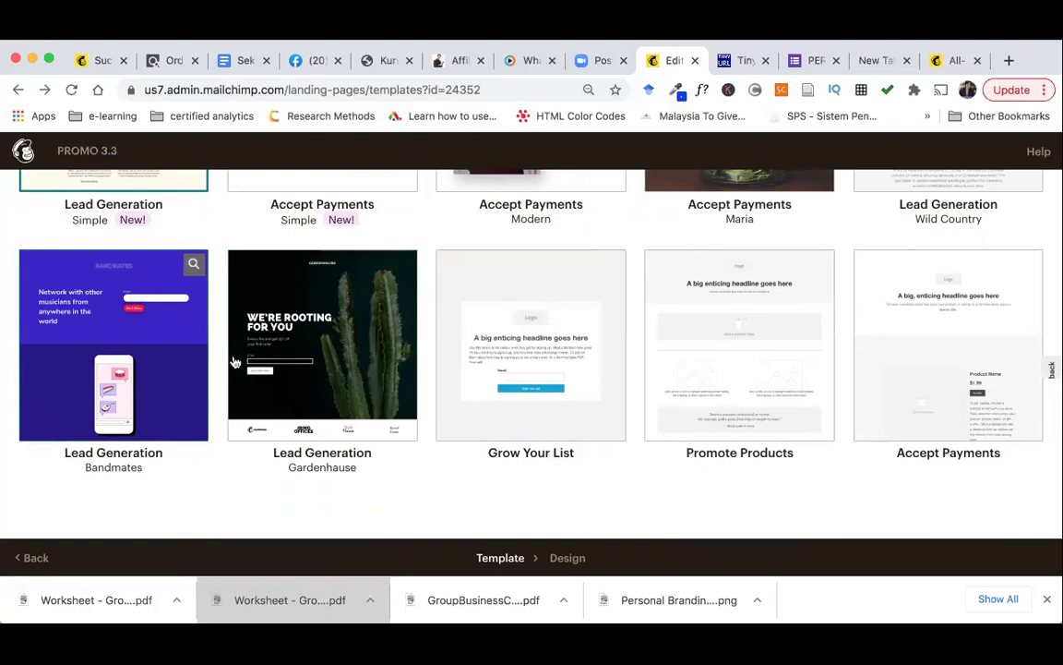
pyautogui.click(563, 341)
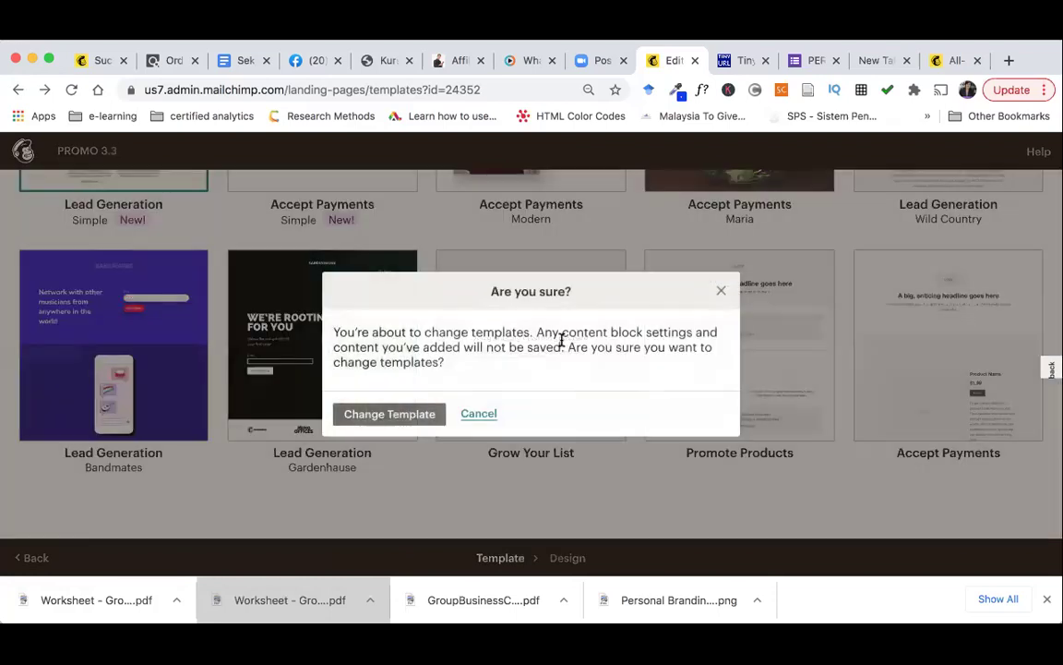
pyautogui.click(401, 417)
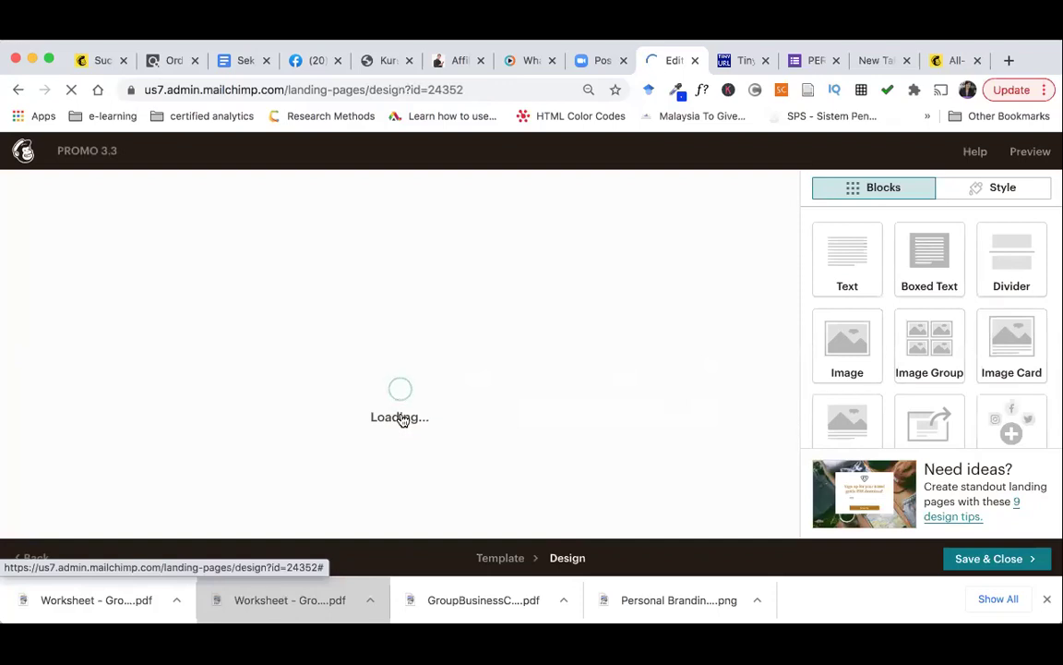
# Look over the template's layout and add an Image block above the logo placeholder
pyautogui.scroll(-4, 682, 377)
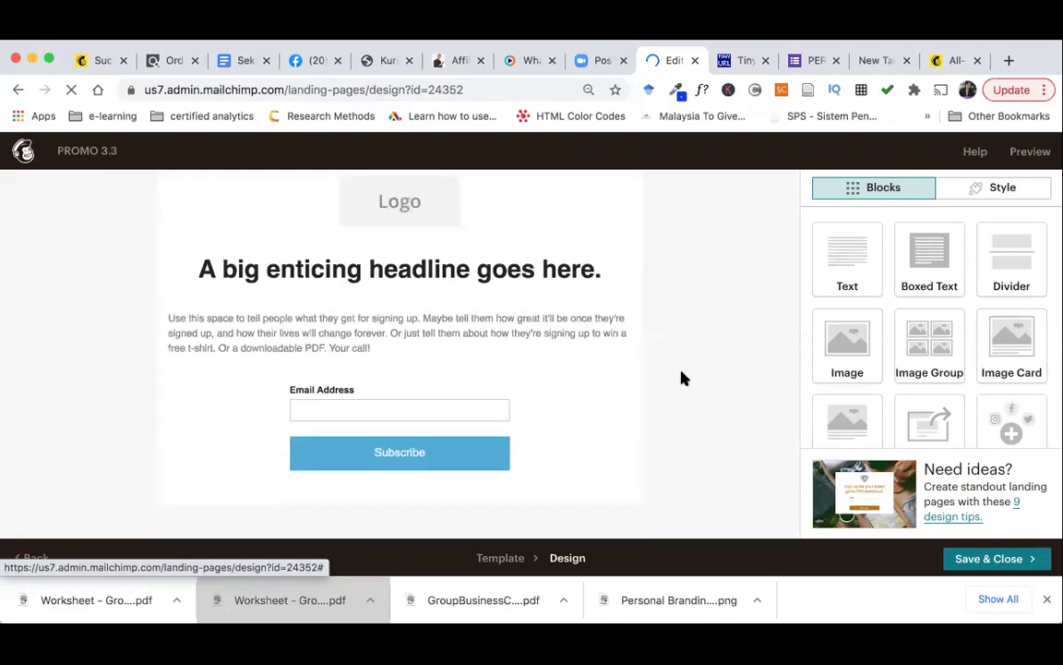
pyautogui.scroll(3, 682, 377)
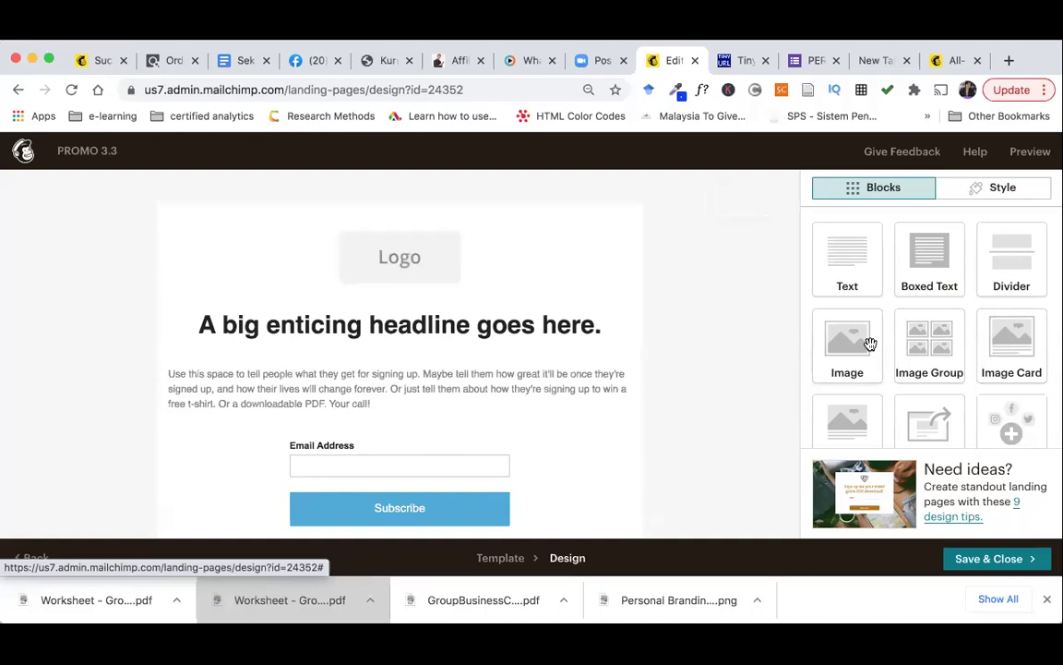
pyautogui.moveTo(859, 345); pyautogui.dragTo(487, 254)
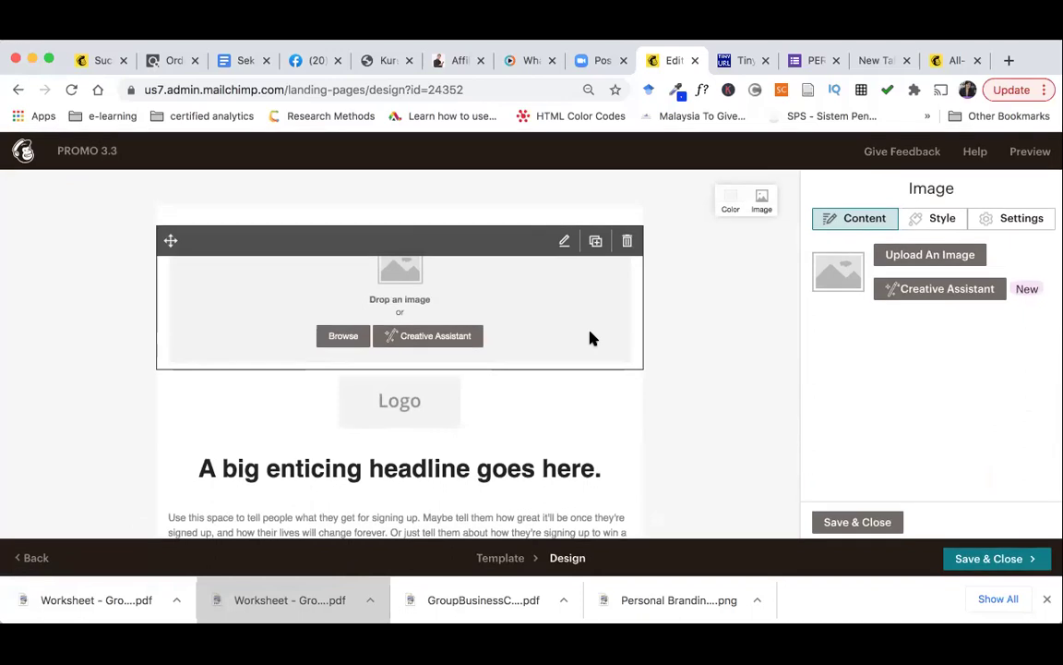
# Upload Personal Branding for Biz Leadership.png from Dropbox's TRAINING 2021 / INSKEN 2021 folder into the new image block
pyautogui.click(339, 337)
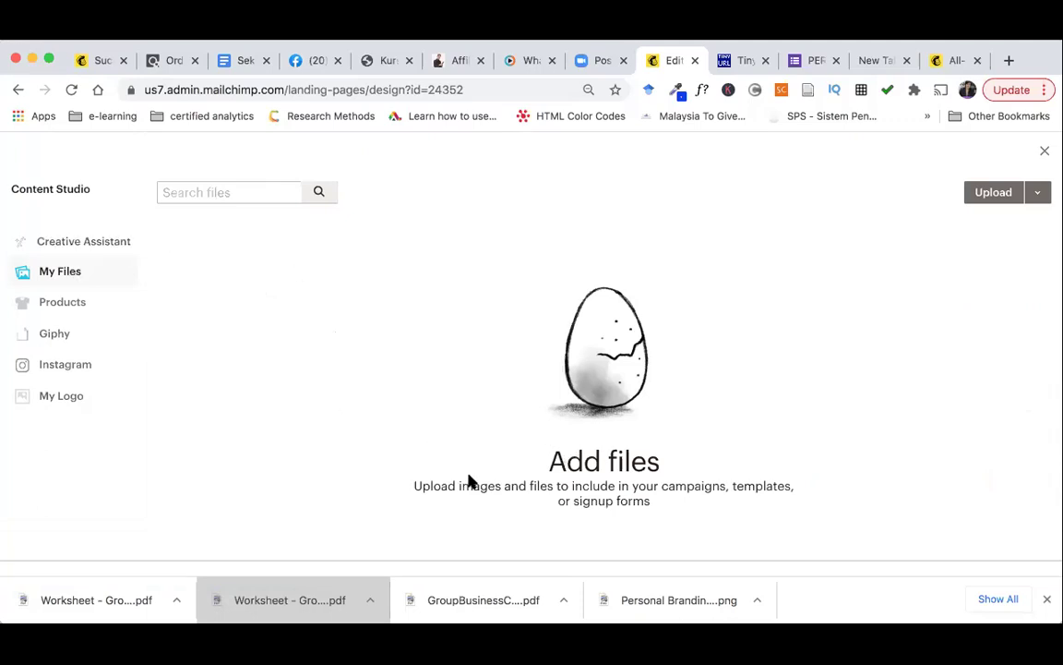
pyautogui.click(997, 200)
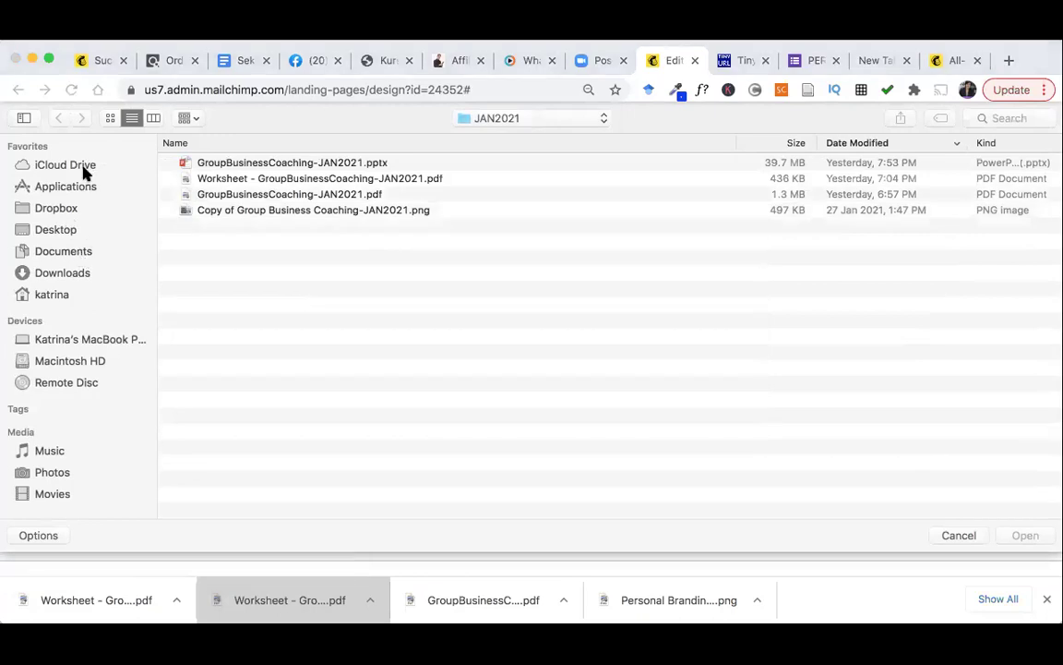
pyautogui.click(69, 229)
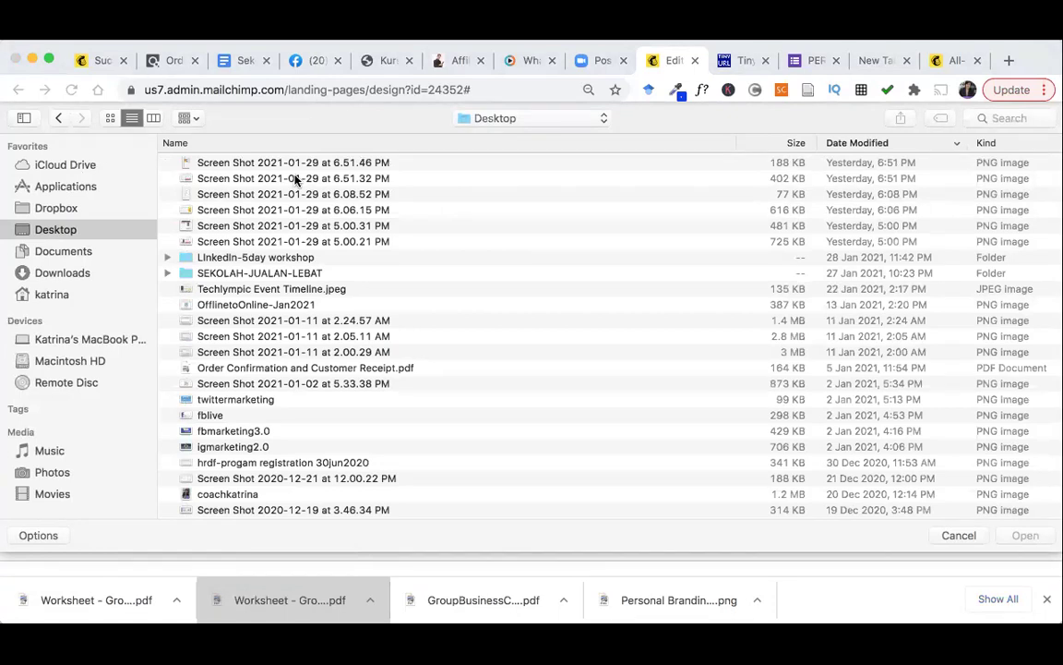
pyautogui.click(60, 208)
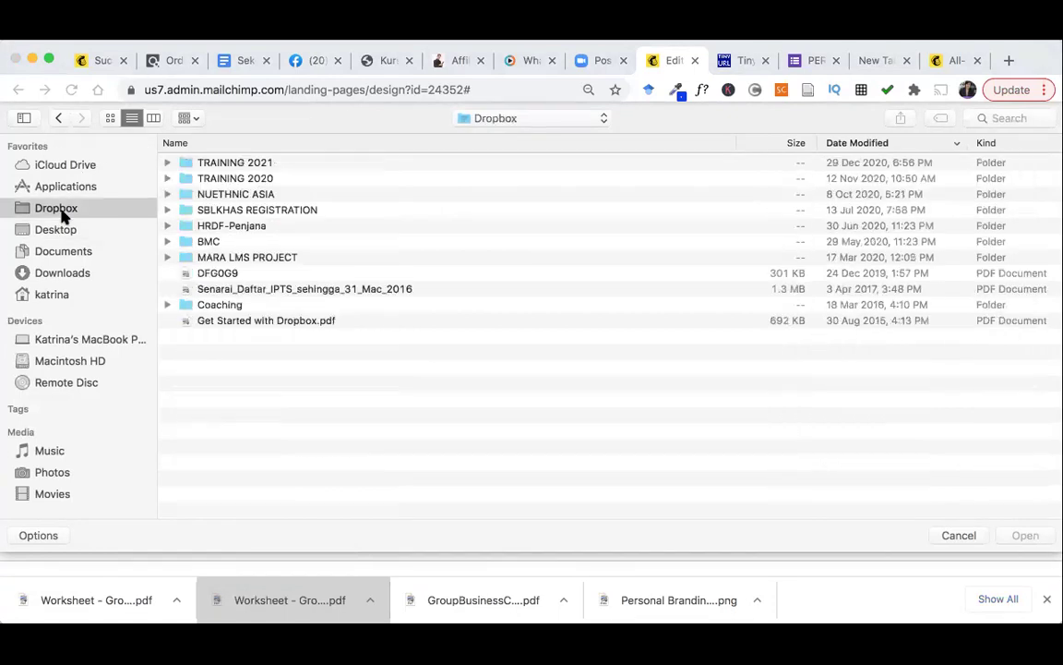
pyautogui.doubleClick(275, 171)
pyautogui.doubleClick(262, 171)
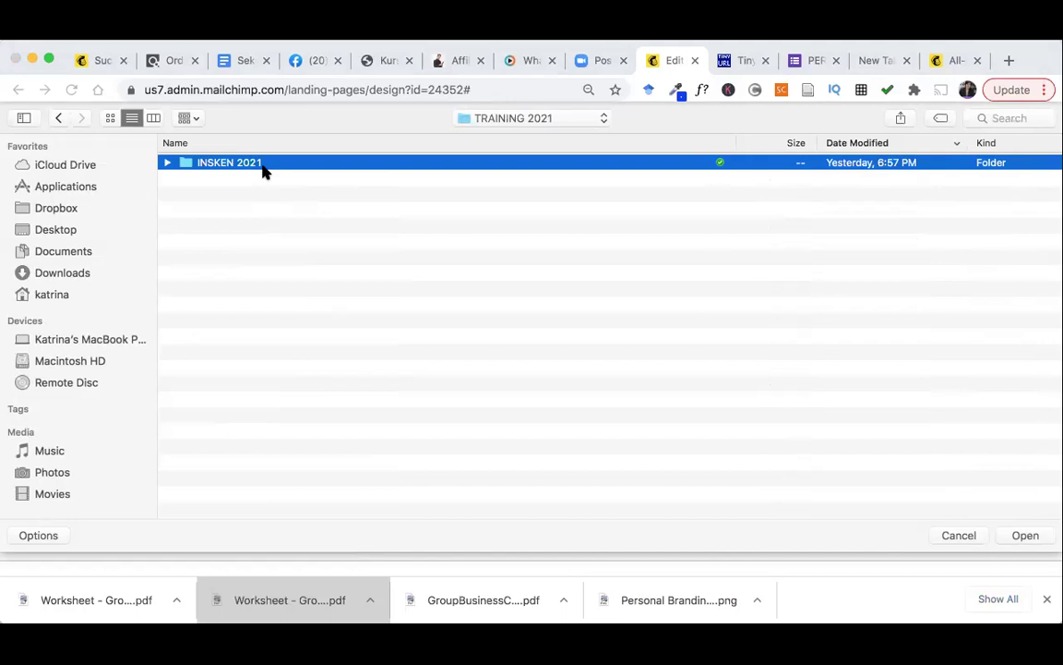
pyautogui.click(236, 166)
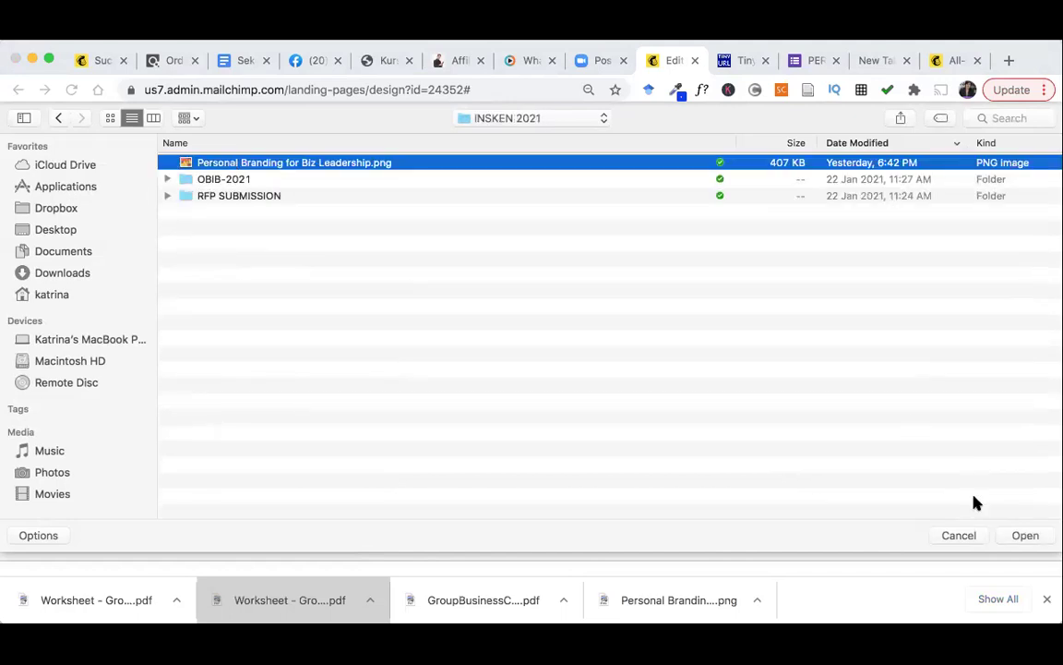
pyautogui.click(1027, 536)
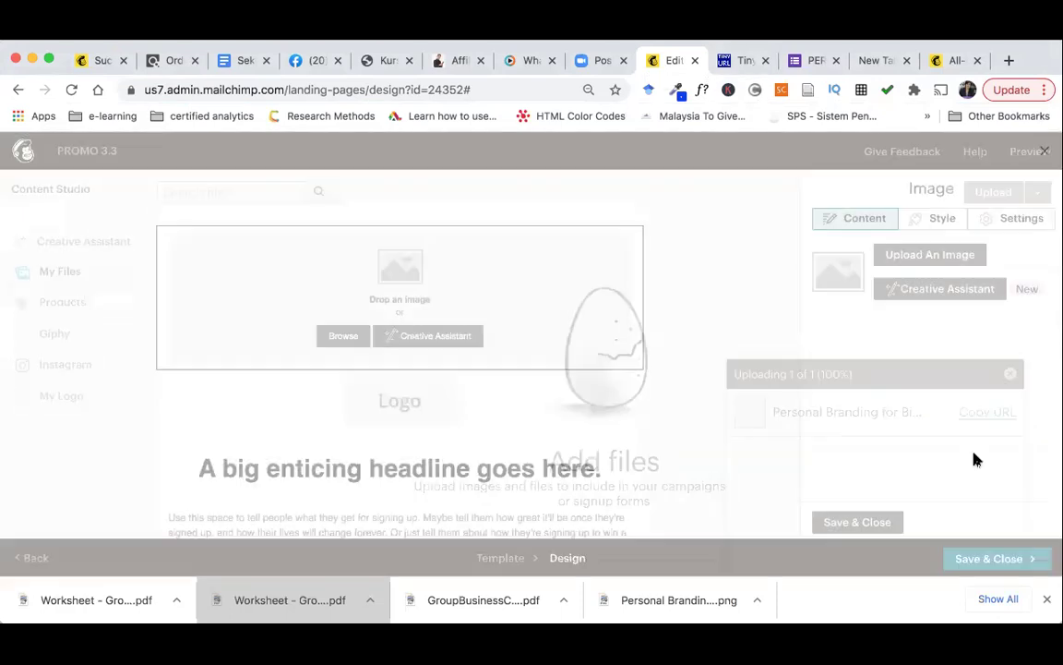
# Replace the headline placeholder text below the logo with "PROMOSI 3.3 Dapa"
pyautogui.scroll(-5, 475, 385)
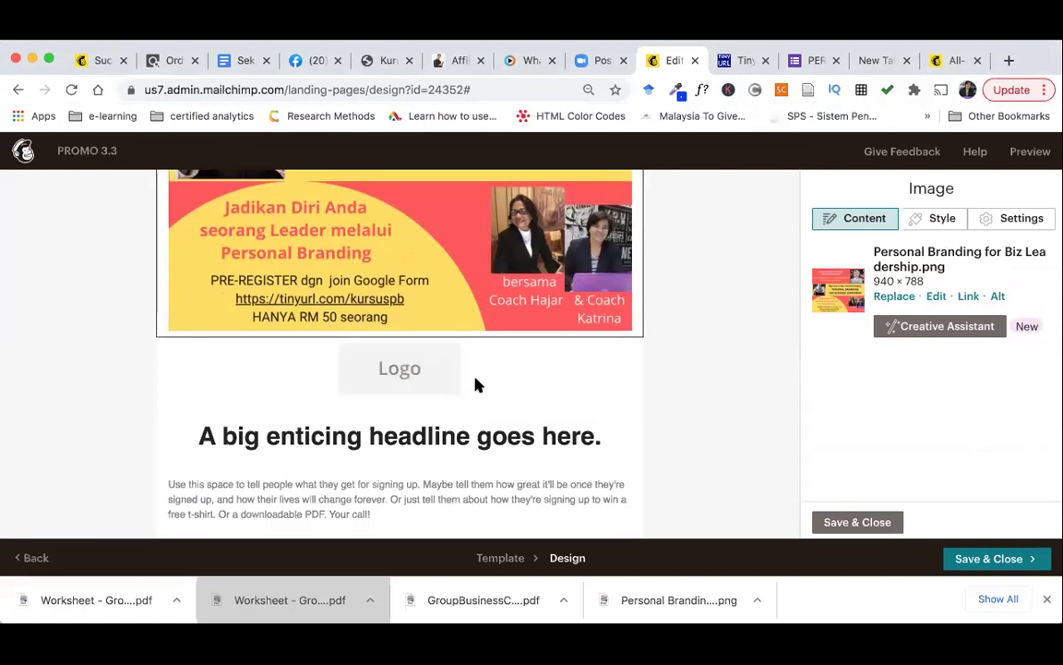
pyautogui.click(403, 300)
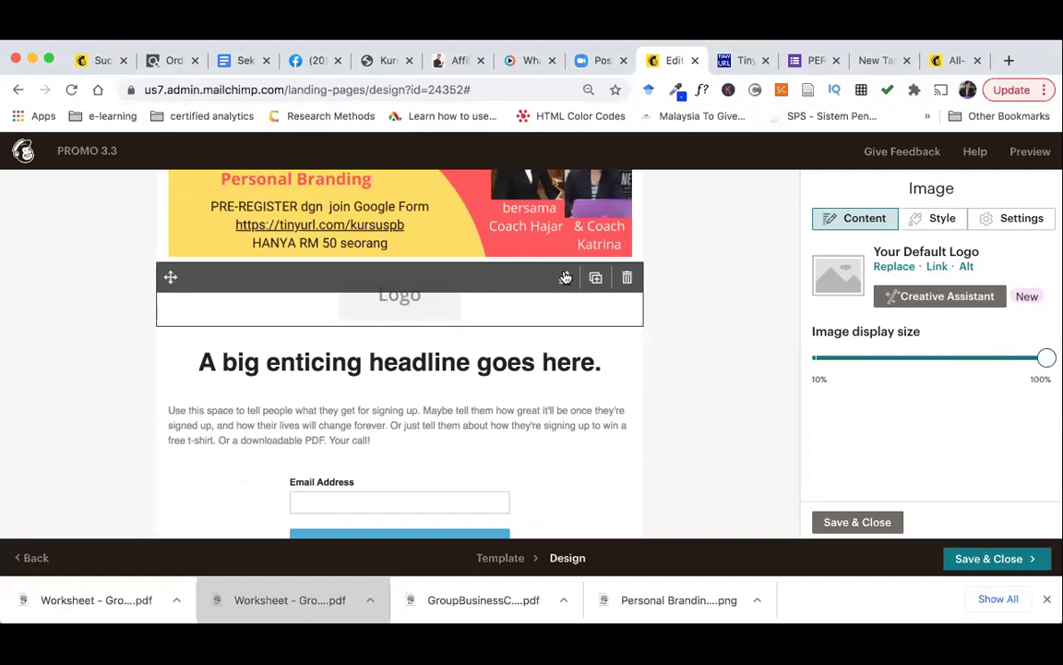
pyautogui.scroll(-1, 434, 330)
pyautogui.scroll(-2, 436, 331)
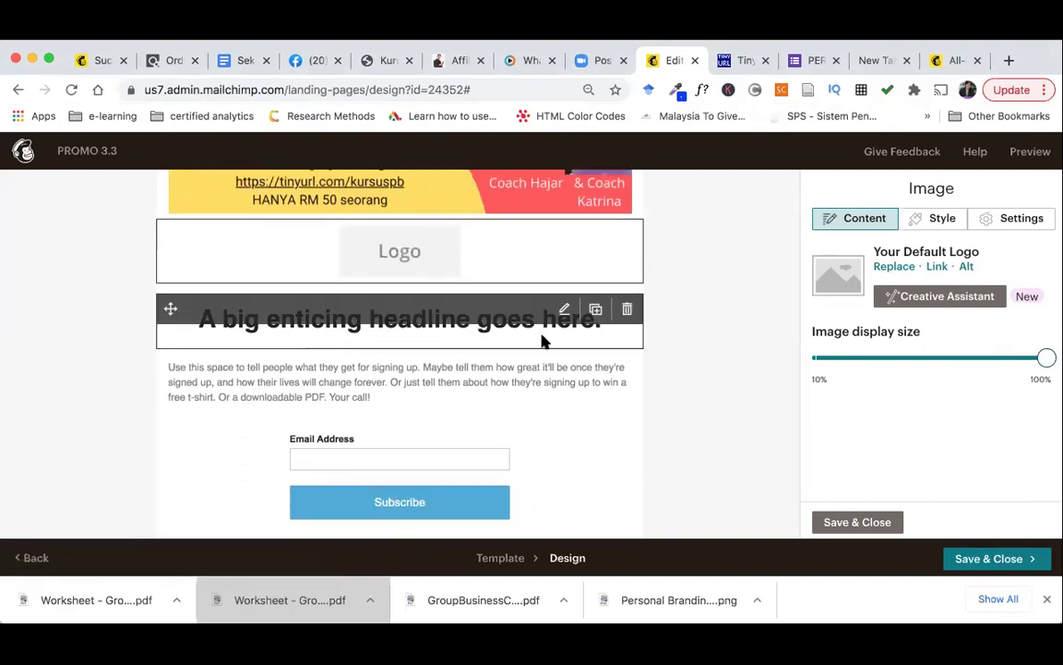
pyautogui.click(564, 309)
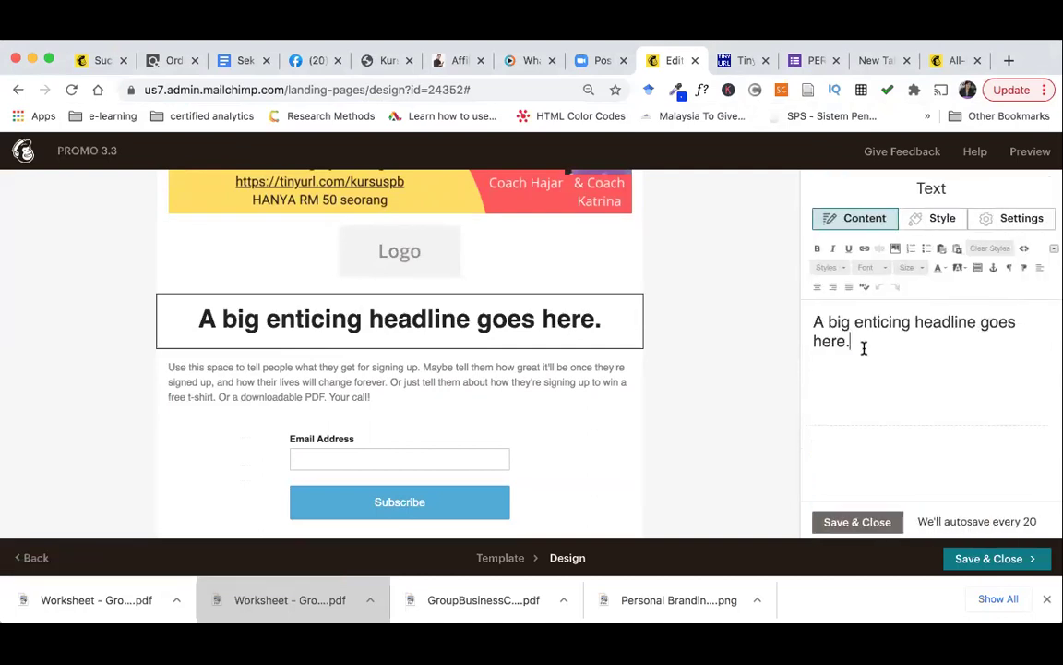
pyautogui.moveTo(864, 347); pyautogui.dragTo(813, 319)
pyautogui.write('P')
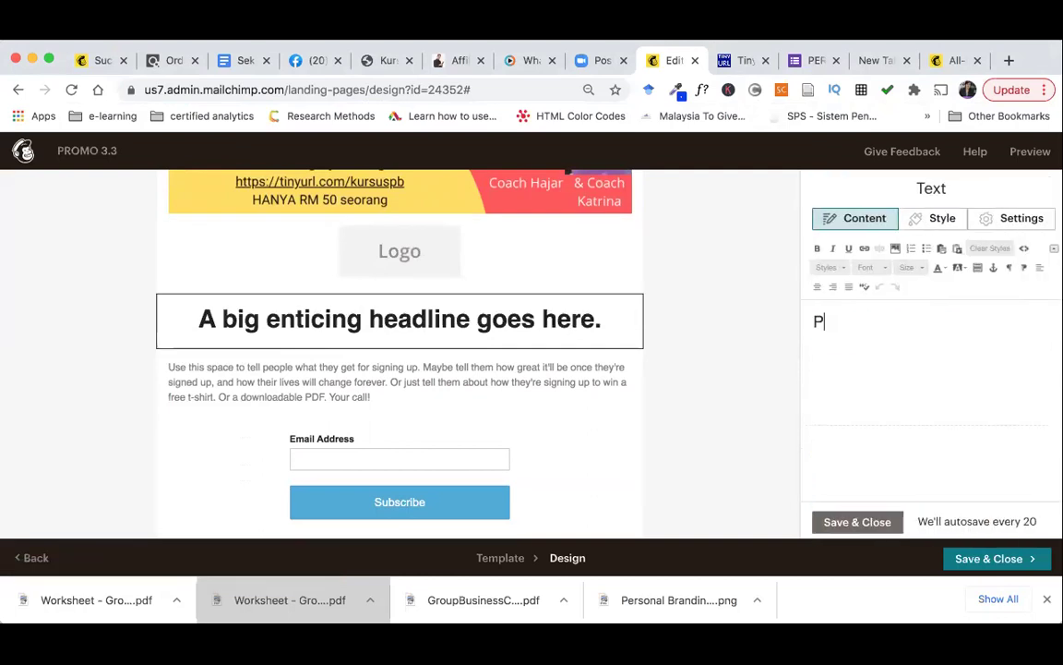
pyautogui.write('ROMOSI 3.3 ')
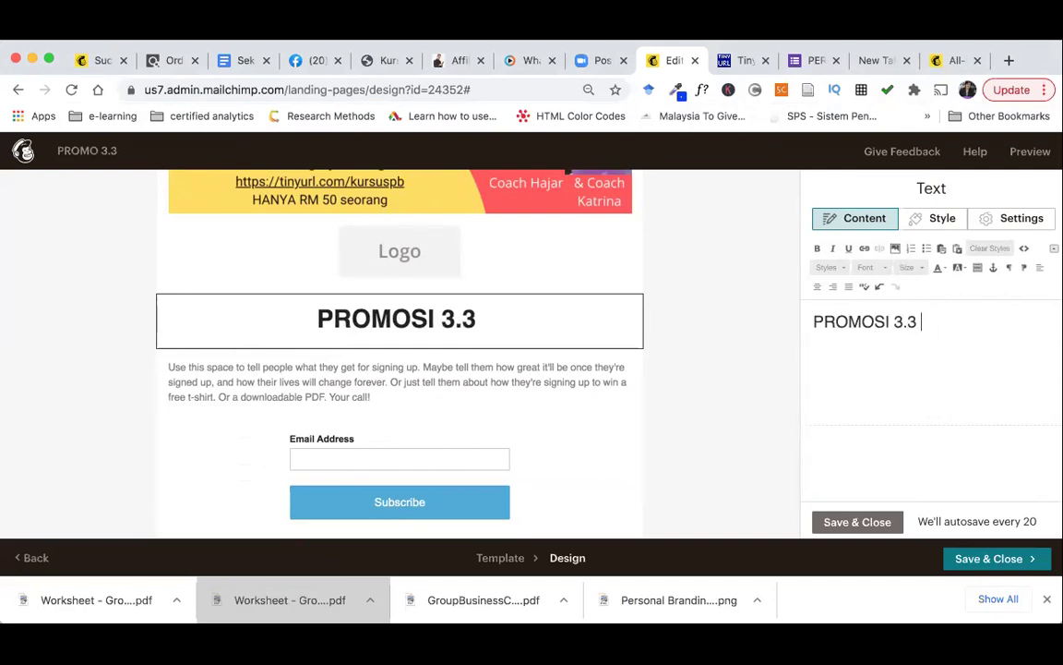
pyautogui.write('dapat')
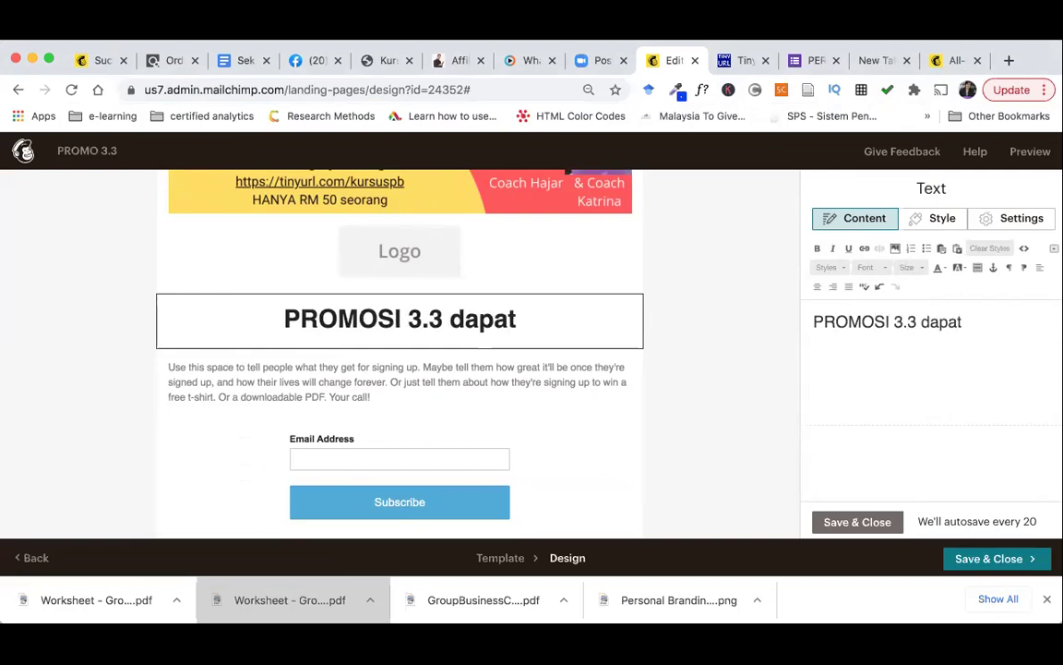
pyautogui.press('BackSpace')
pyautogui.press('BackSpace')
pyautogui.press('BackSpace')
pyautogui.press('BackSpace')
pyautogui.press('BackSpace')
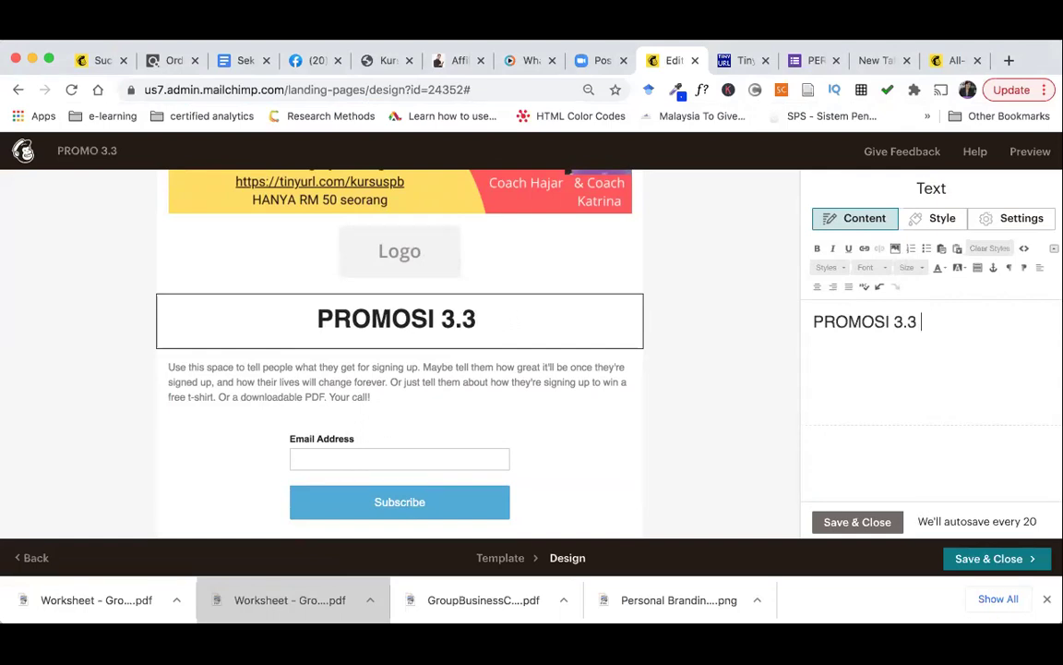
pyautogui.write('Dapa')
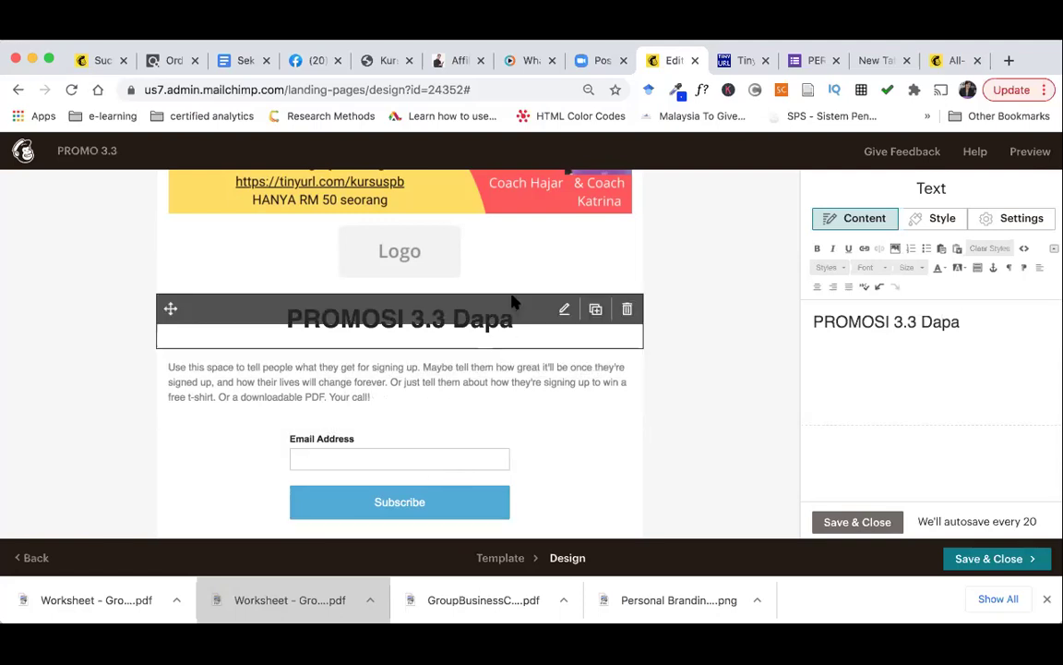
# Delete the logo placeholder block between the uploaded image and the headline
pyautogui.click(628, 235)
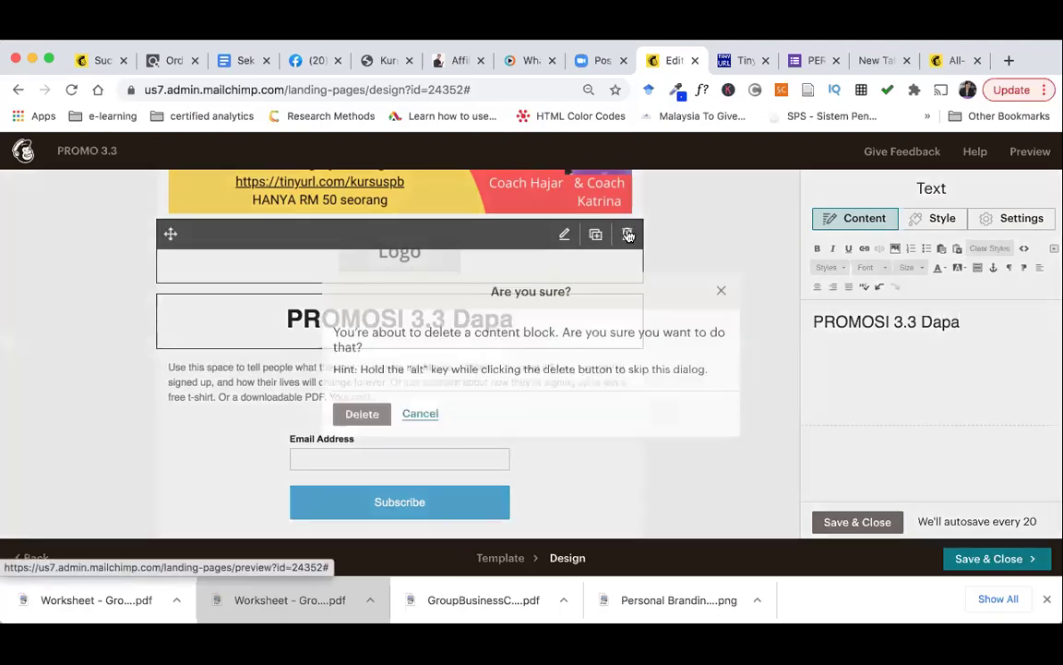
pyautogui.click(361, 417)
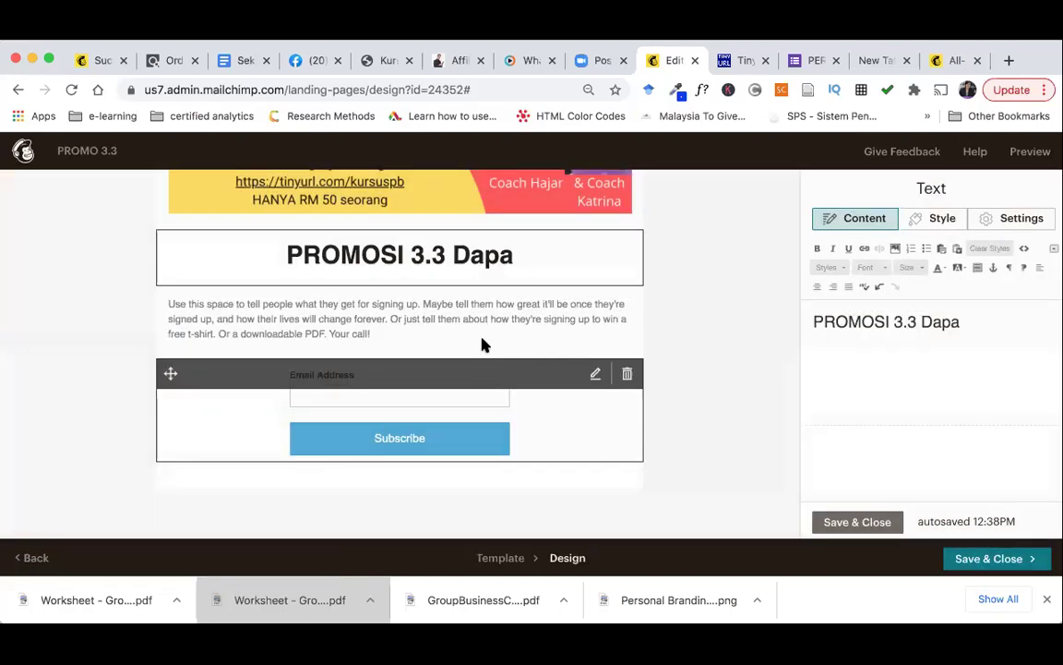
# Replace the paragraph under the headline with the filler text "gafkjgsfkjgfkjagkjagfkjagksjfgajkfgkajfgfskj" and save the block
pyautogui.click(424, 344)
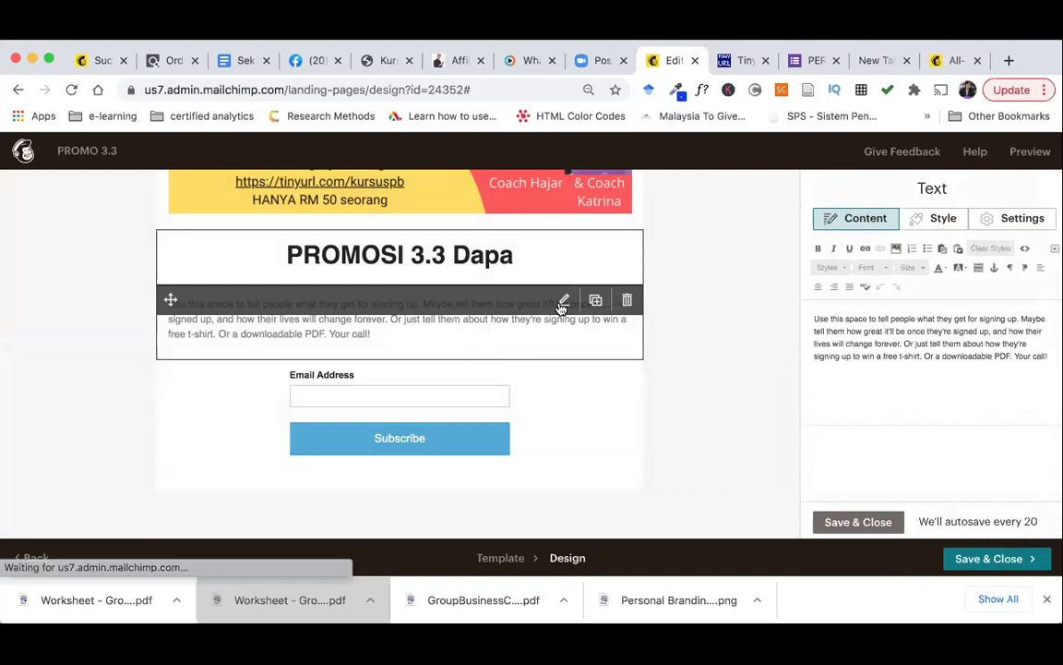
pyautogui.moveTo(1047, 359); pyautogui.dragTo(729, 311)
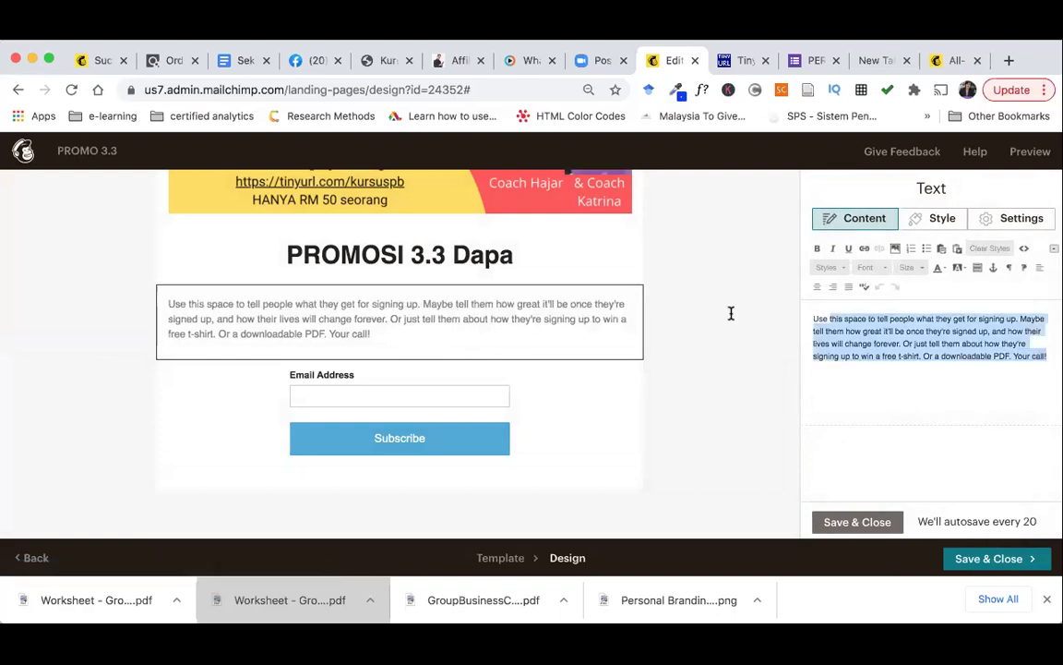
pyautogui.press('BackSpace')
pyautogui.write('gafkjgsfkjgfkjagkjagfkjagksjfgajkfgkajfgfskj')
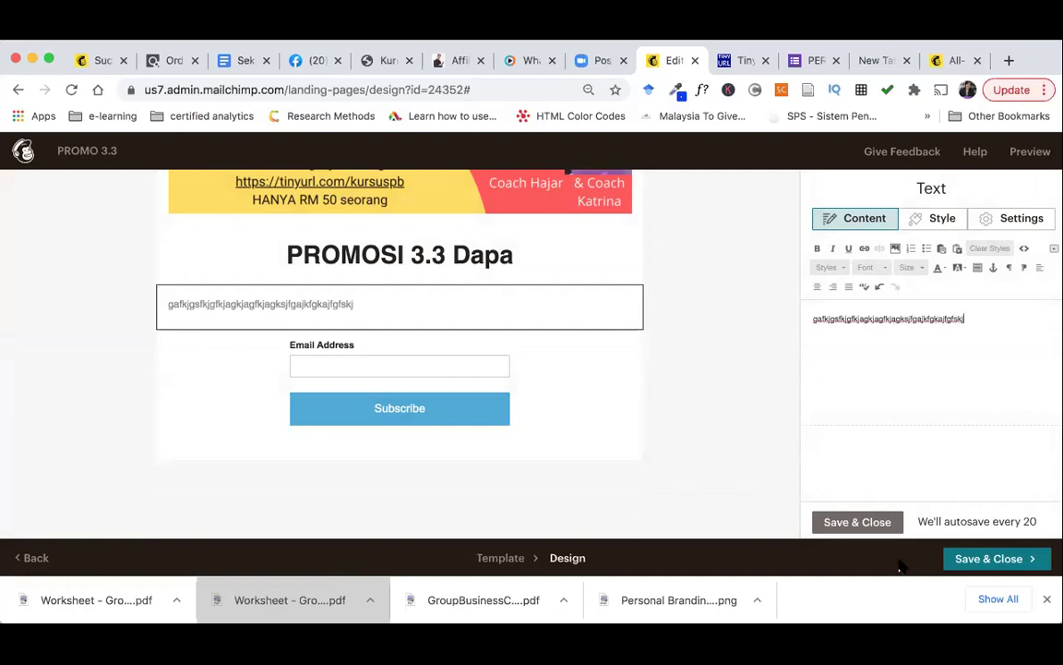
pyautogui.click(884, 525)
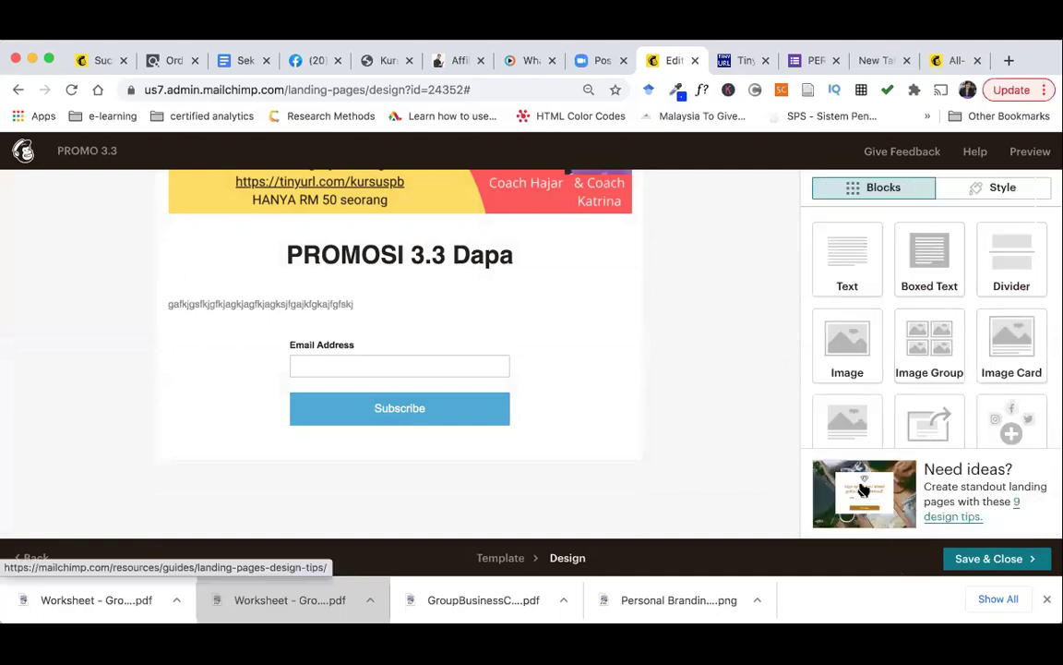
# Add the First Name and Phone Number fields to the signup form block and save it
pyautogui.moveTo(474, 370)
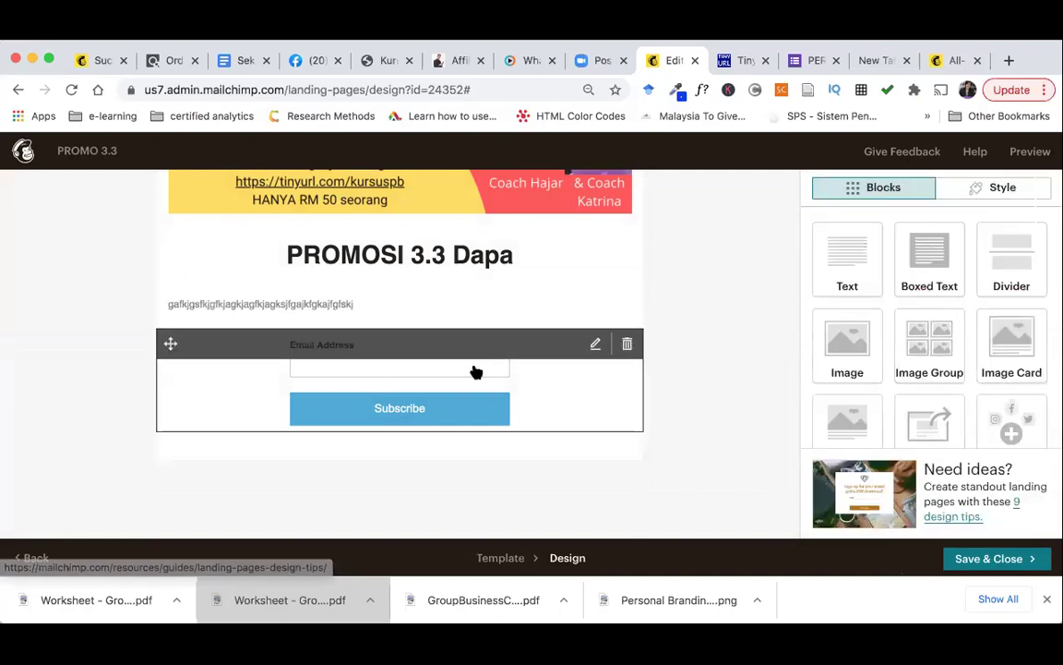
pyautogui.click(597, 348)
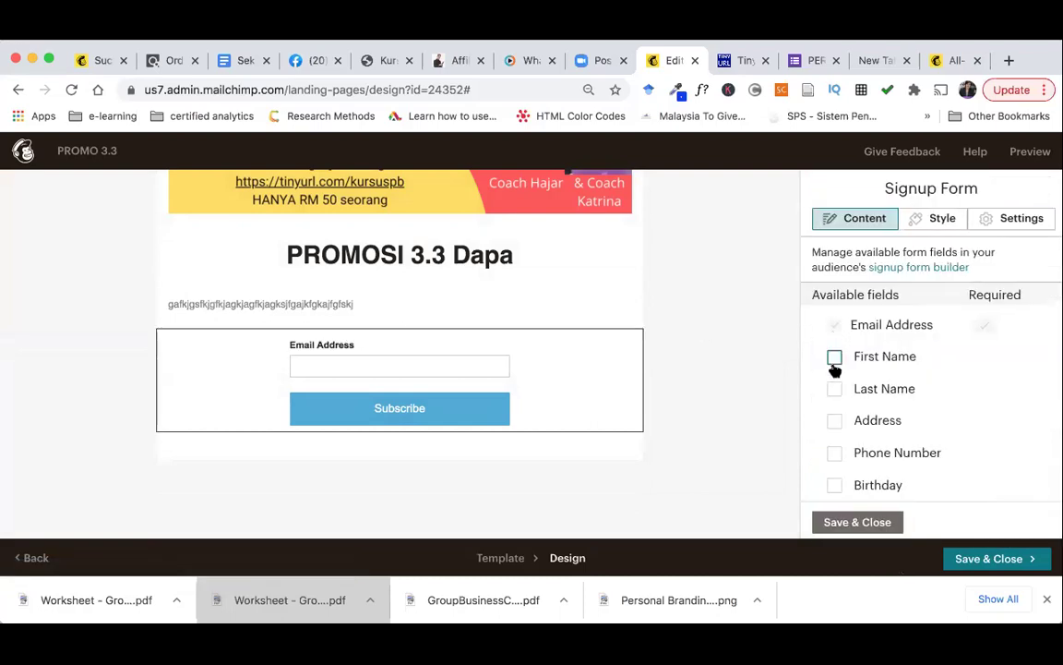
pyautogui.click(834, 360)
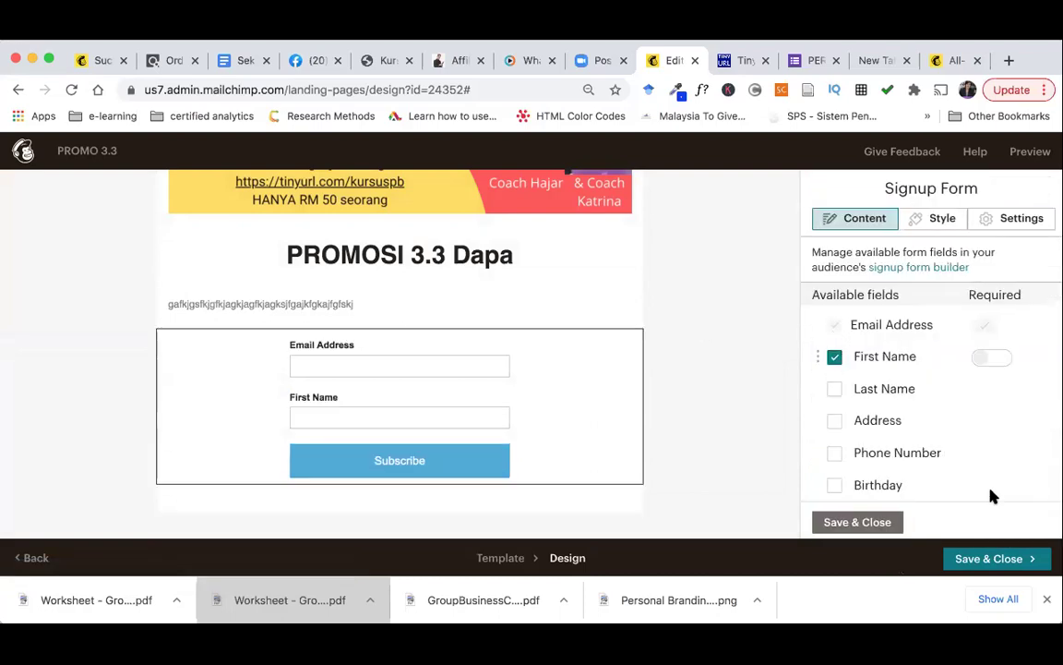
pyautogui.scroll(-2, 993, 492)
pyautogui.click(832, 393)
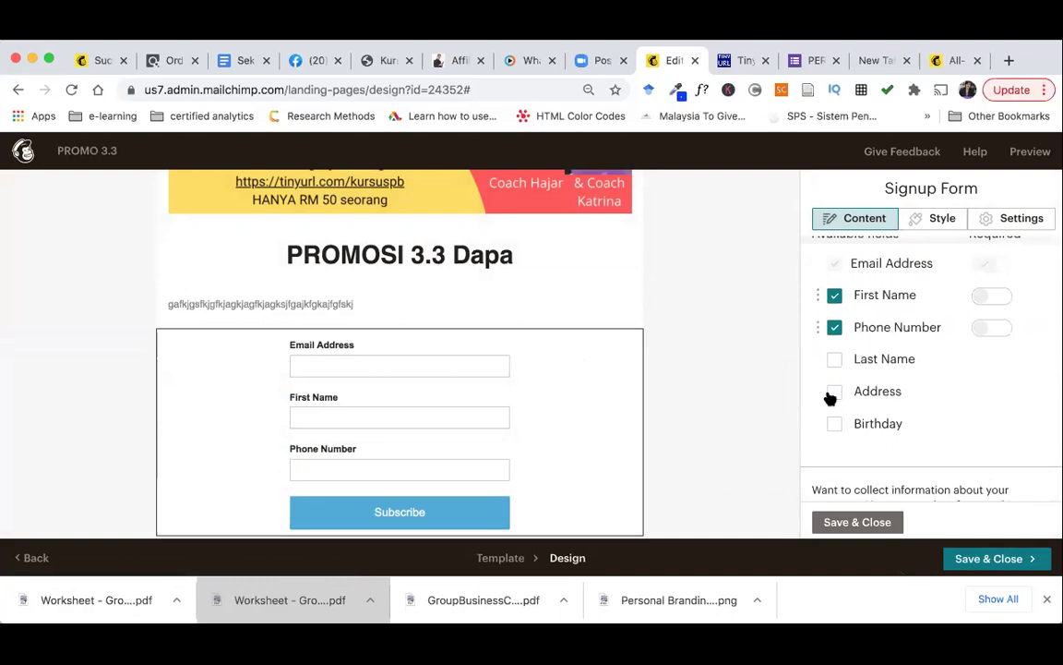
pyautogui.click(845, 525)
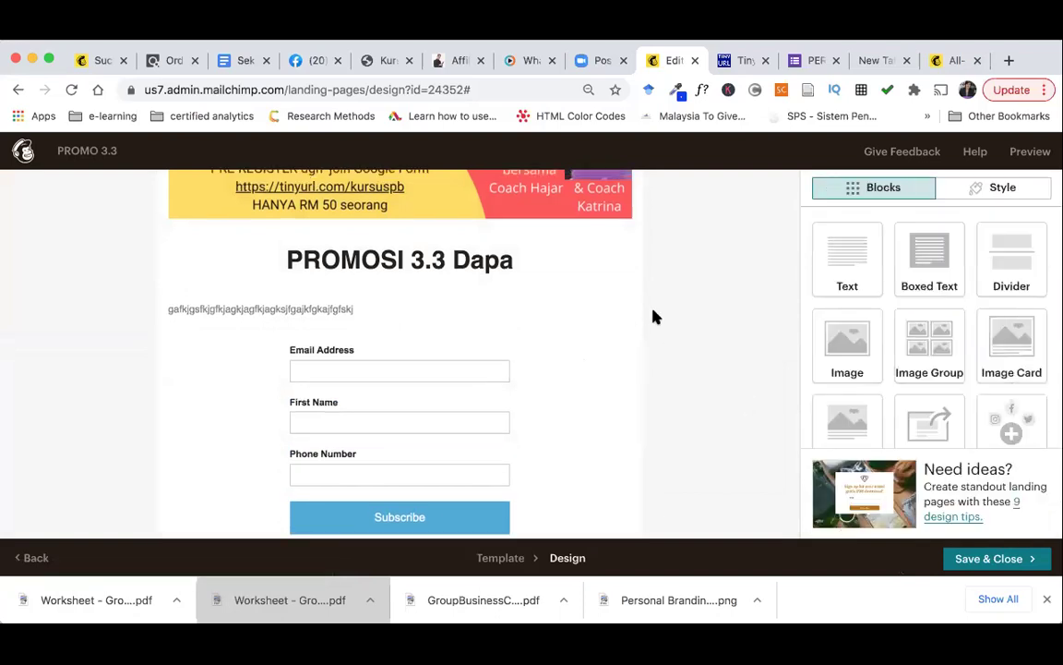
# Check the whole landing page layout from the image to the footer, and save and close the design
pyautogui.scroll(5, 652, 316)
pyautogui.scroll(-10, 653, 316)
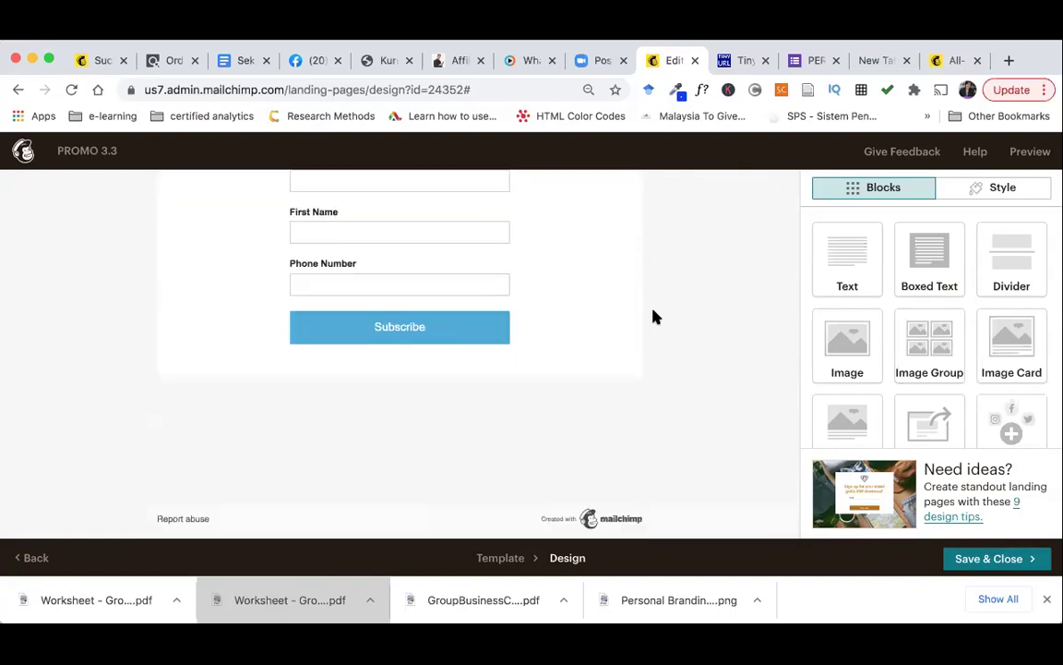
pyautogui.scroll(-2, 653, 316)
pyautogui.click(1000, 559)
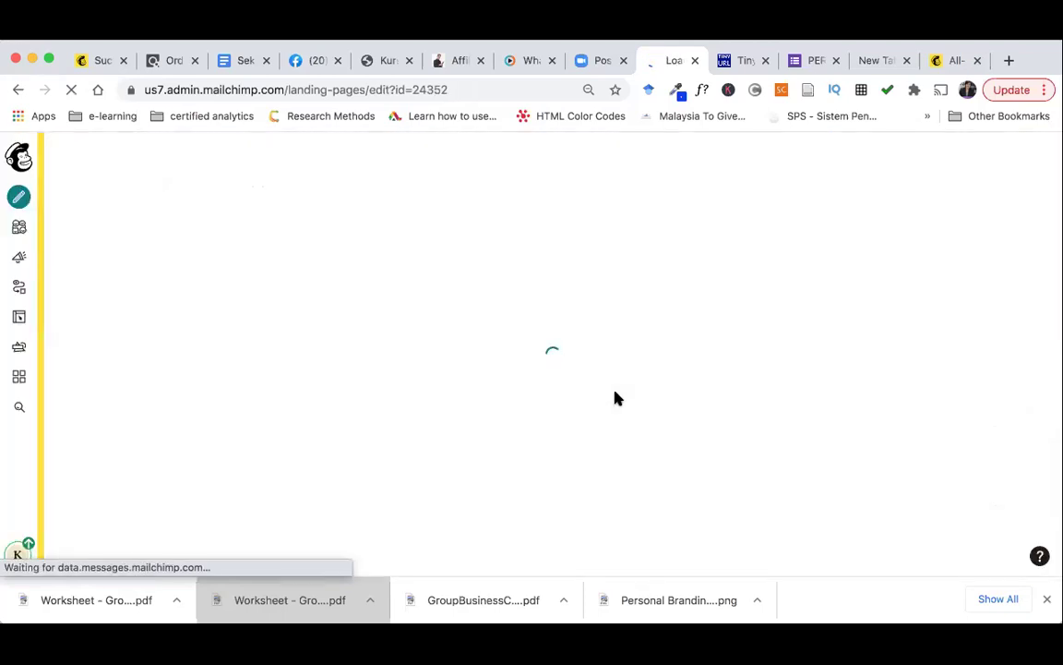
# Review the landing page's title, URL, audience, content and tracking settings, and publish the page
pyautogui.scroll(-2, 617, 399)
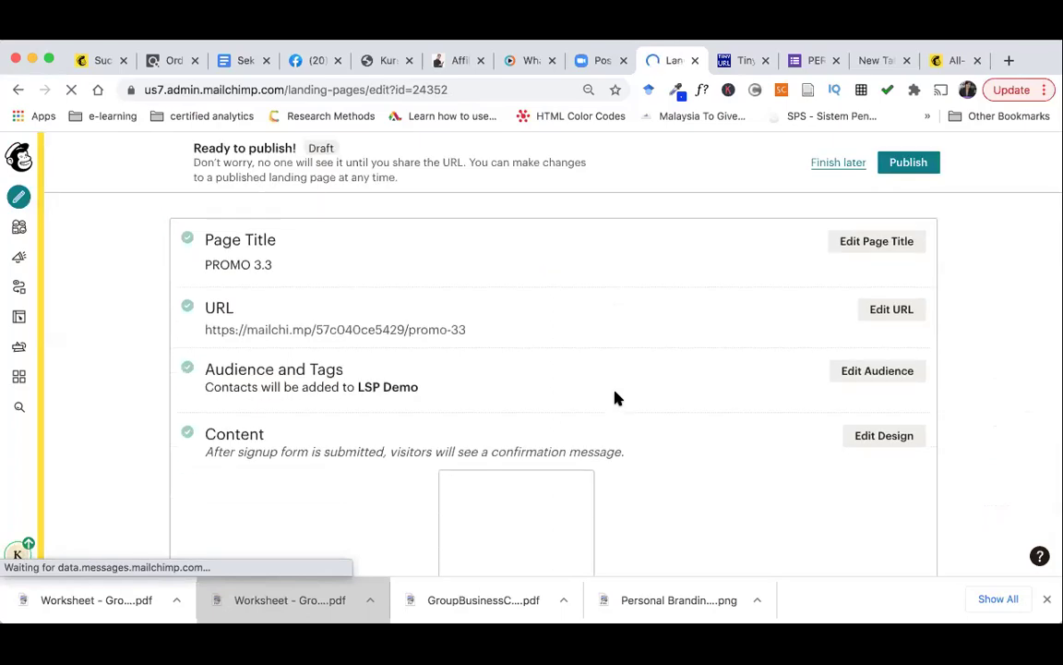
pyautogui.scroll(-1, 617, 398)
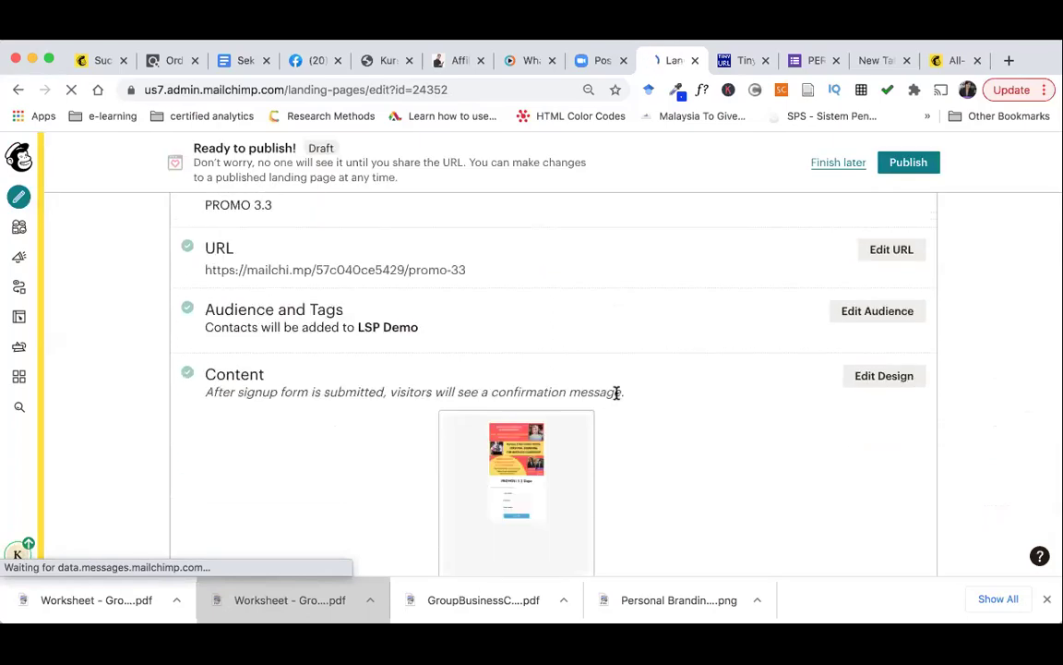
pyautogui.scroll(-4, 617, 396)
pyautogui.scroll(-1, 617, 394)
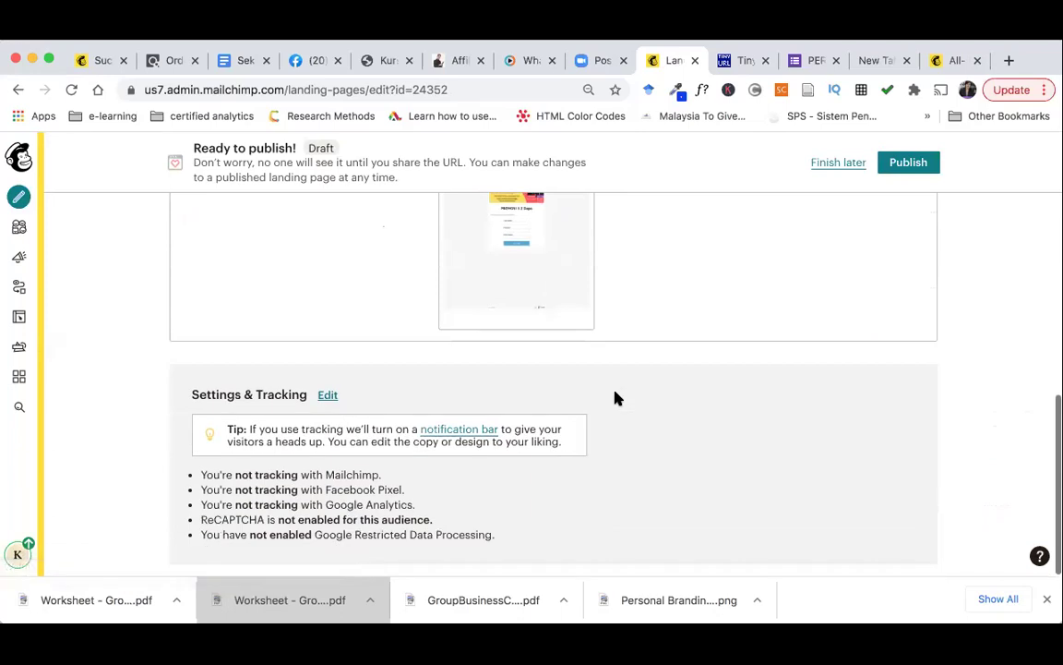
pyautogui.scroll(3, 617, 395)
pyautogui.scroll(3, 617, 398)
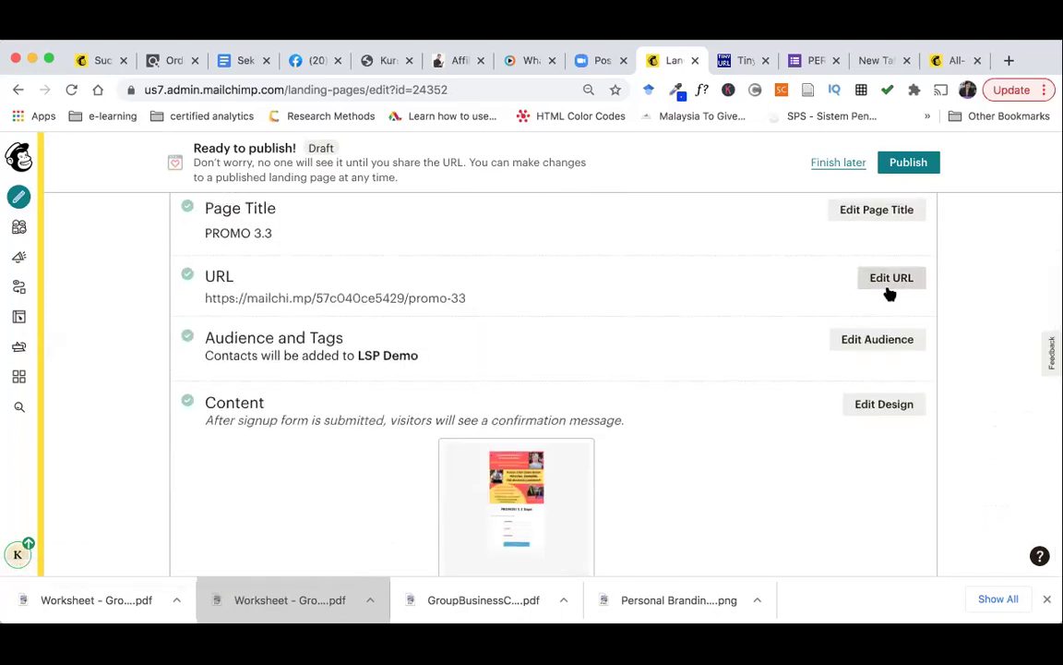
pyautogui.moveTo(477, 303); pyautogui.dragTo(203, 296)
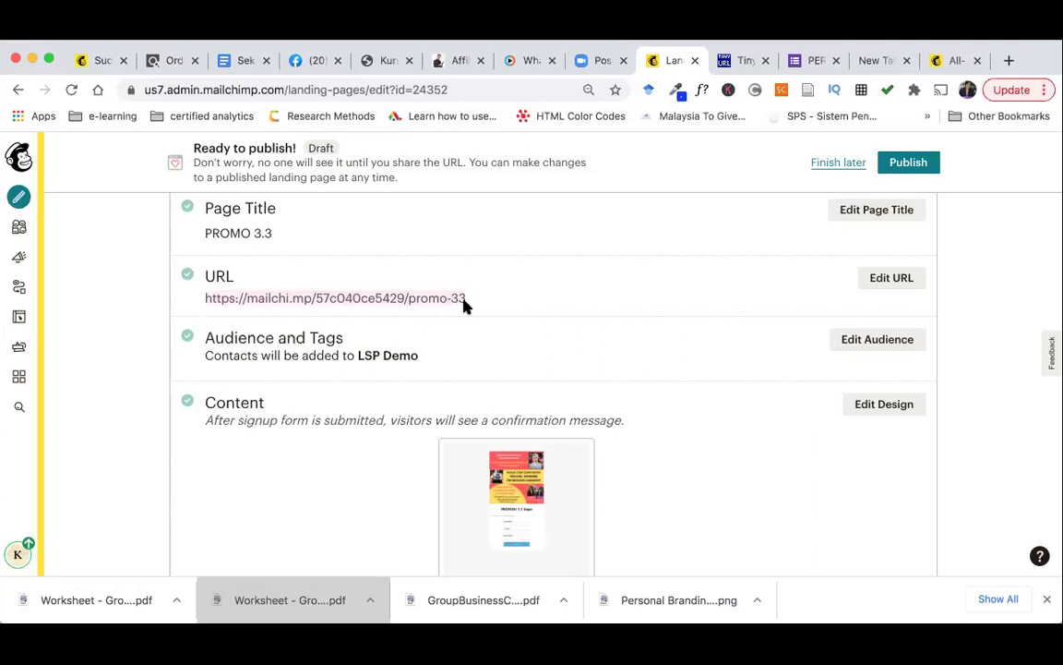
pyautogui.scroll(3, 513, 304)
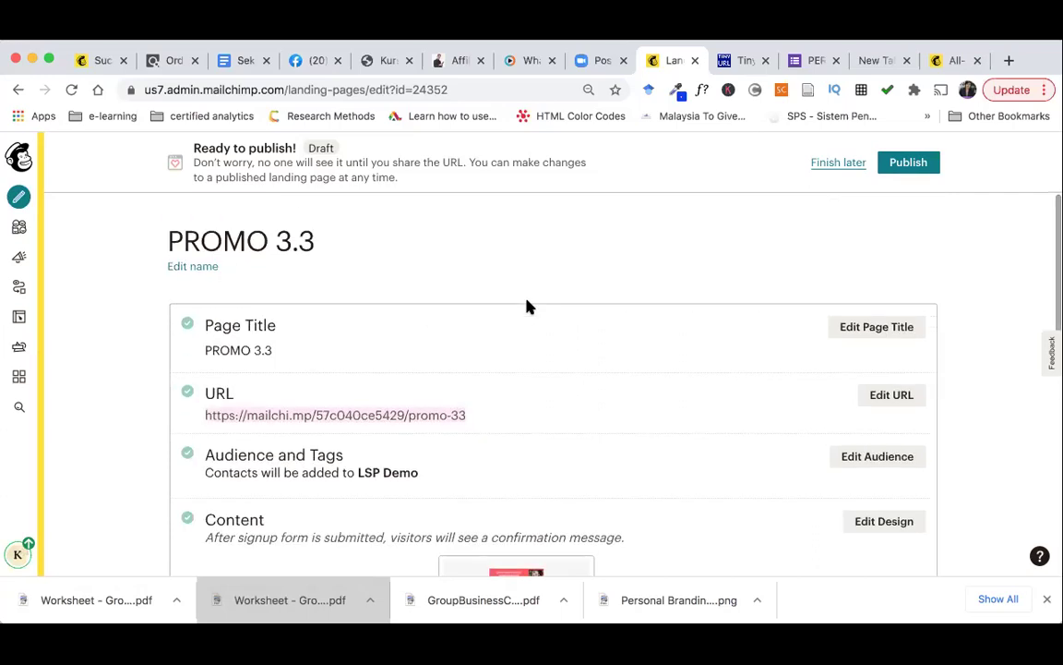
pyautogui.scroll(-3, 527, 306)
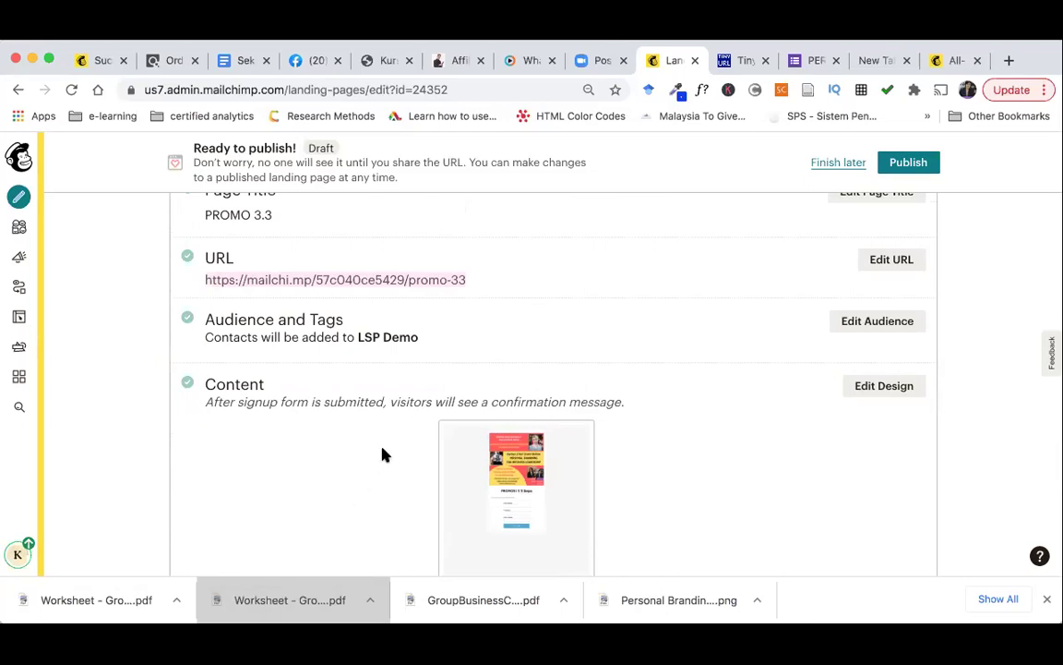
pyautogui.scroll(2, 917, 294)
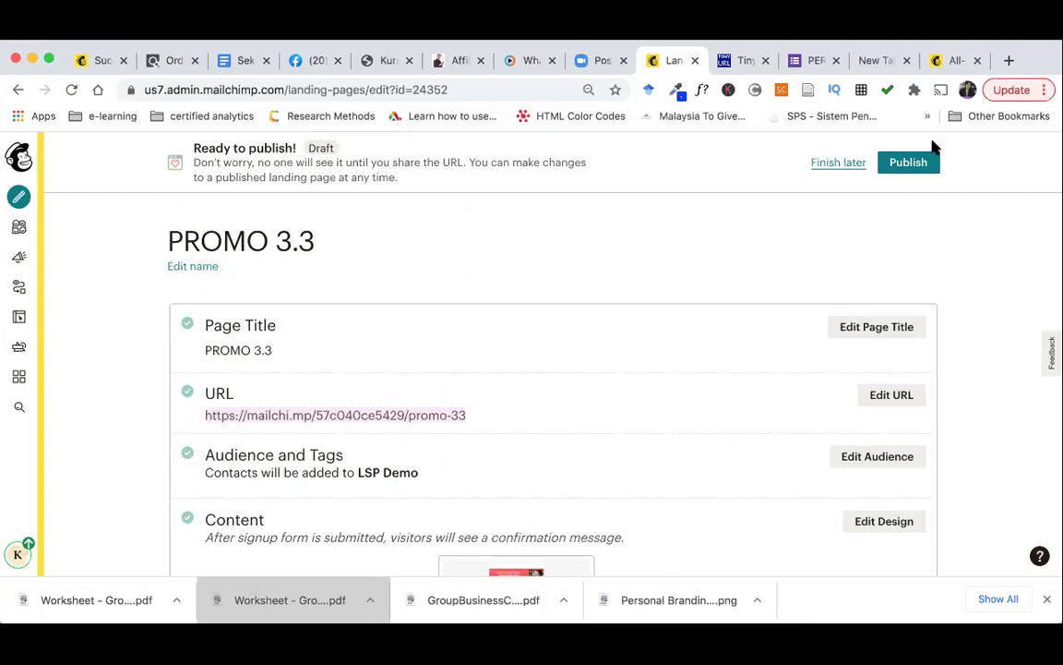
pyautogui.click(911, 163)
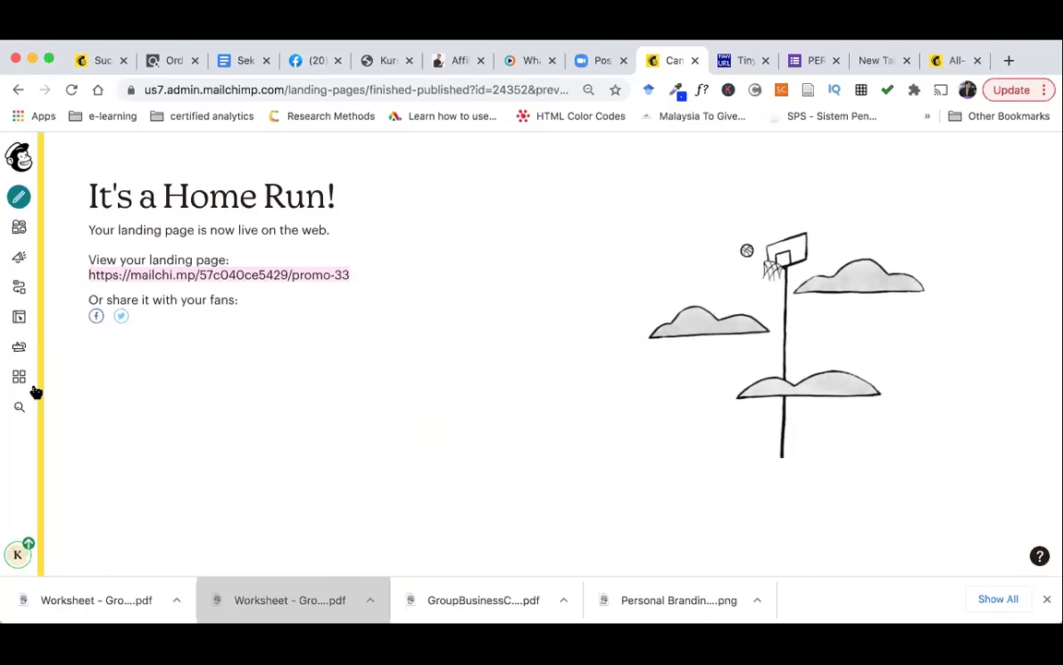
# Create a regular email campaign named PROMO 3.3
pyautogui.click(20, 227)
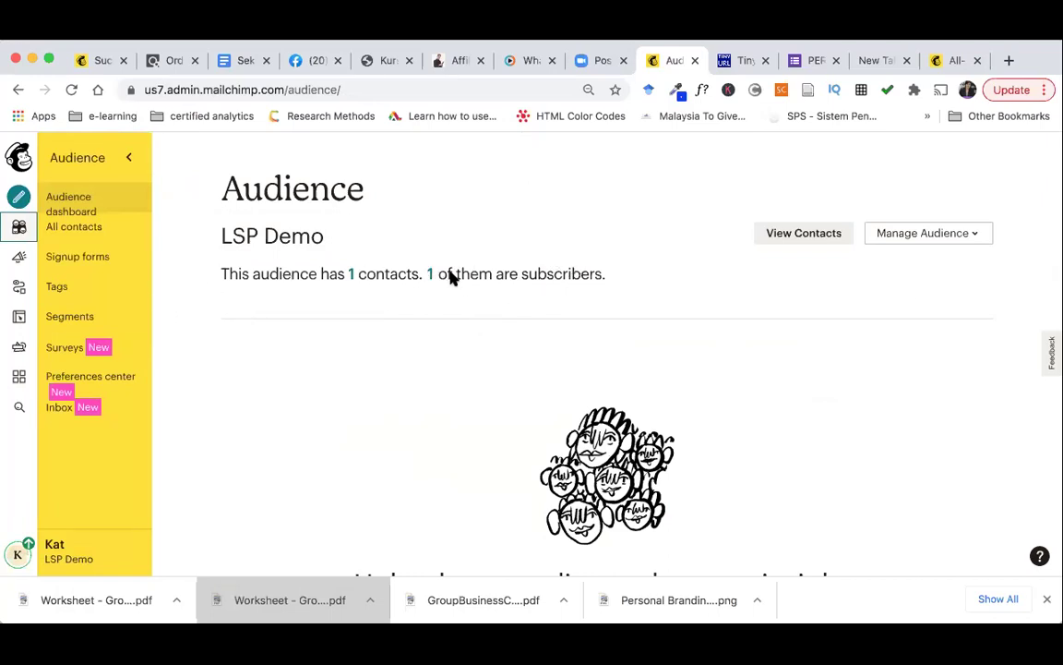
pyautogui.click(19, 197)
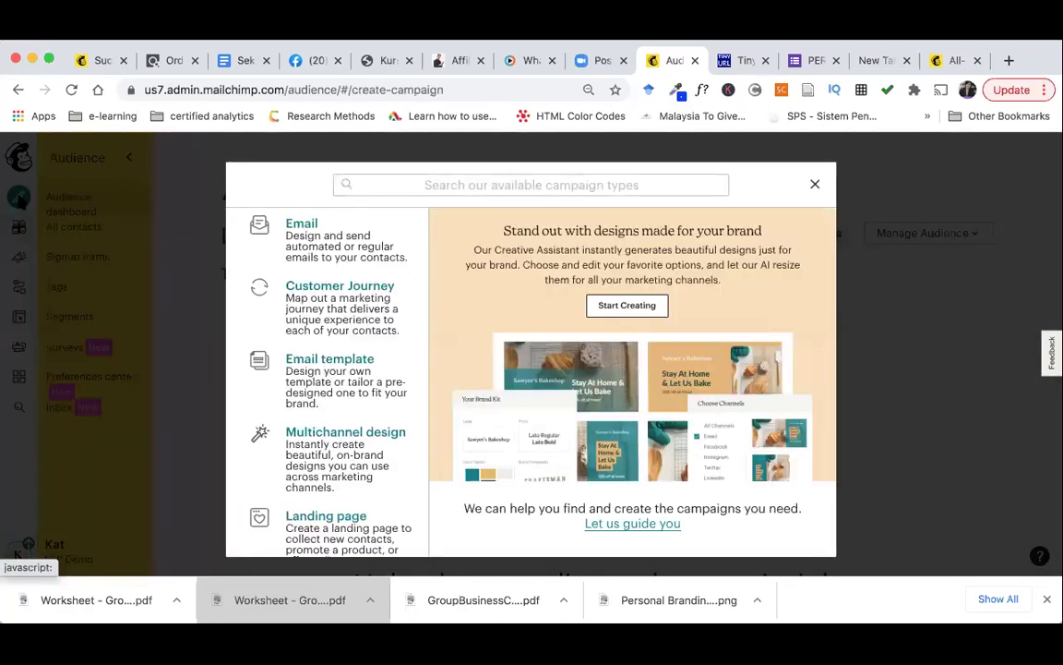
pyautogui.click(329, 245)
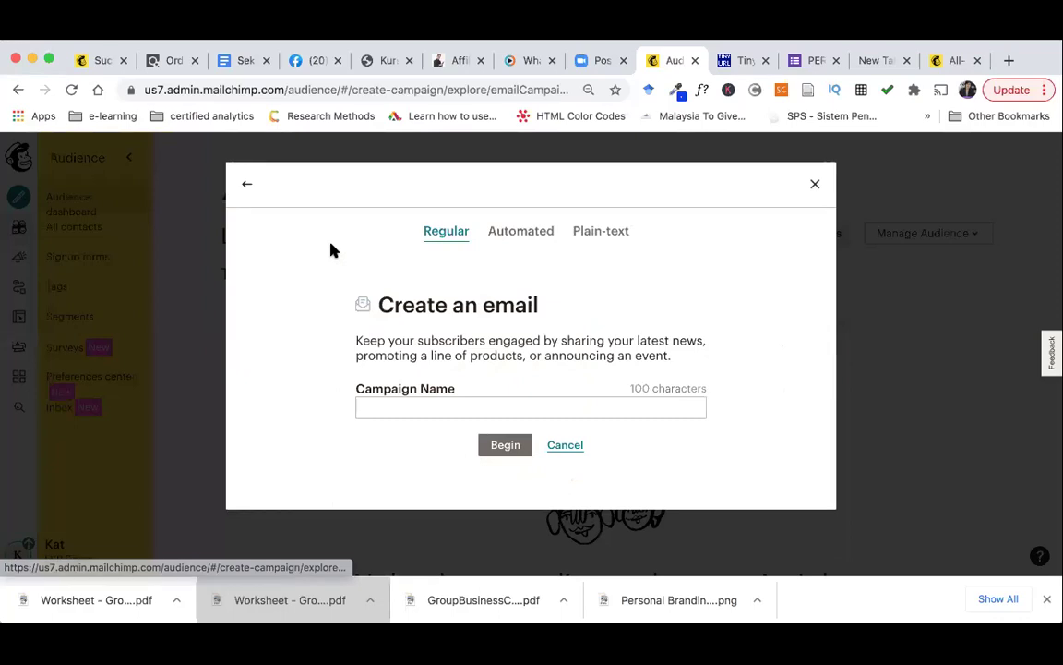
pyautogui.click(422, 411)
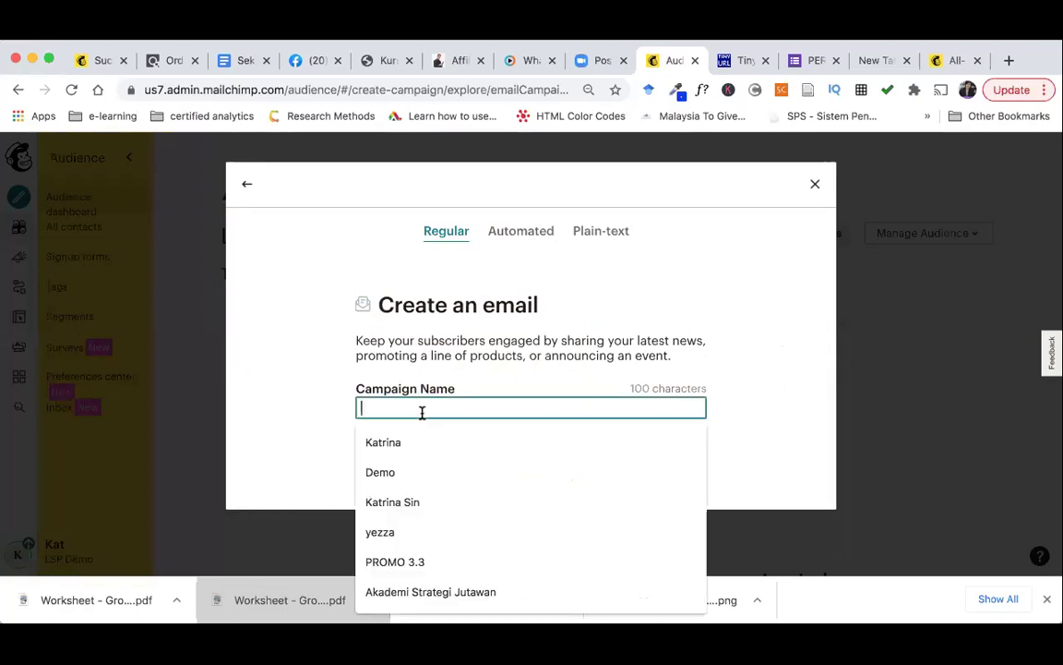
pyautogui.write('Pro')
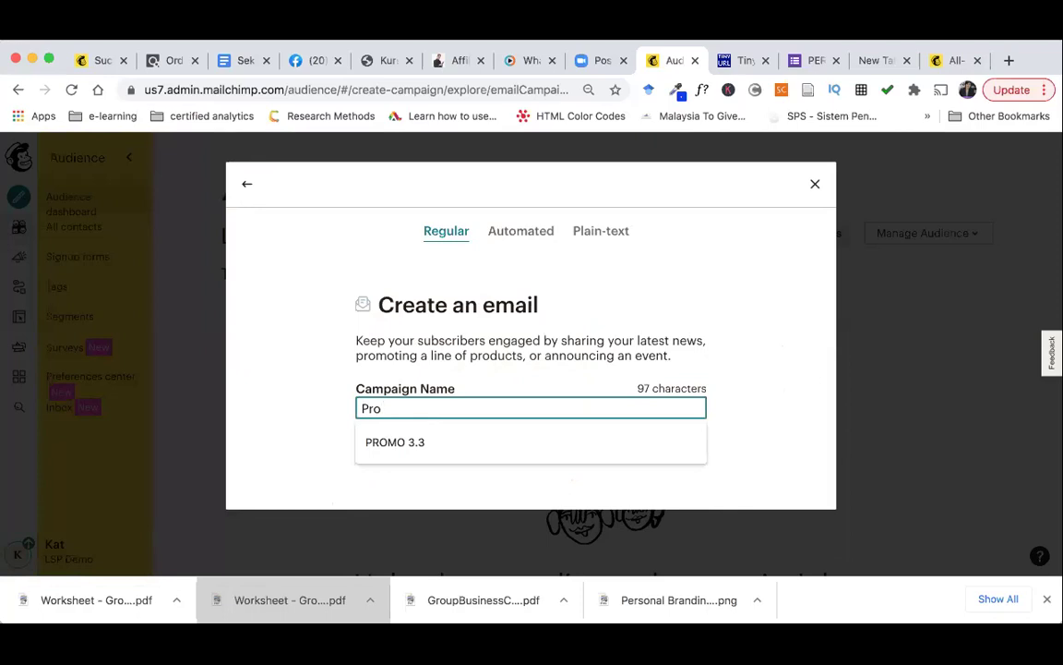
pyautogui.write('mo')
pyautogui.click(415, 449)
pyautogui.click(504, 446)
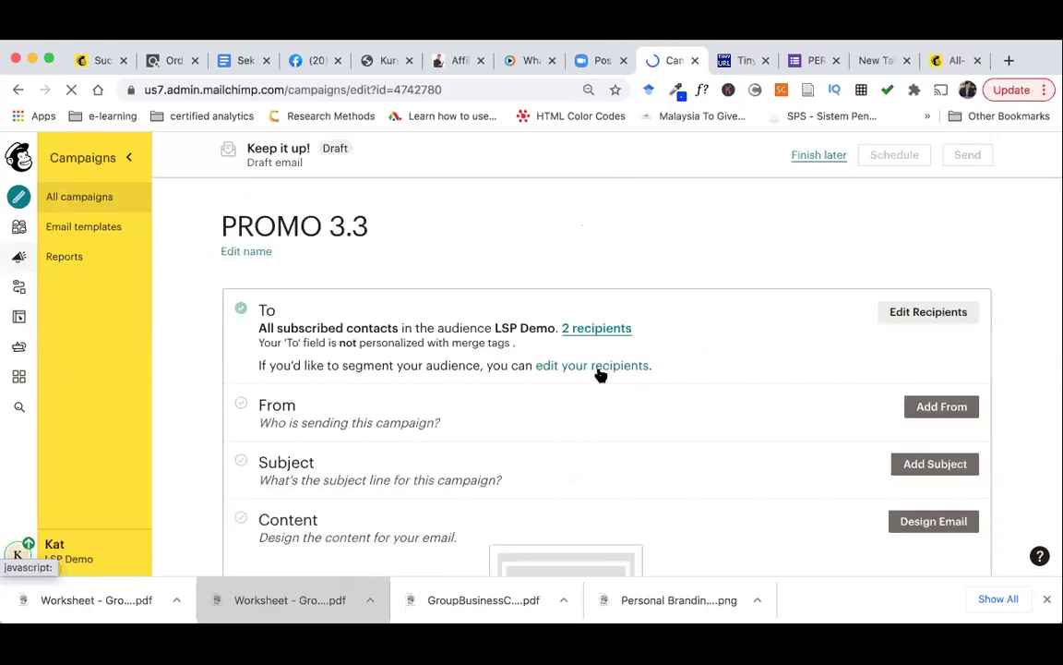
# Save the prefilled sender name and email address as the campaign's From details
pyautogui.scroll(-3, 600, 373)
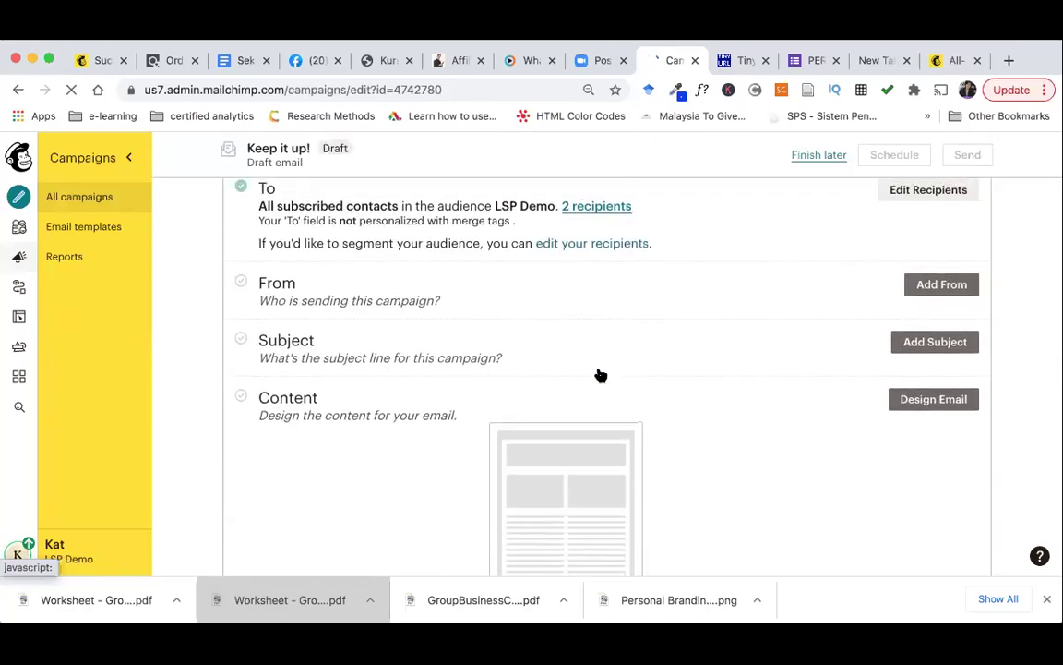
pyautogui.click(932, 286)
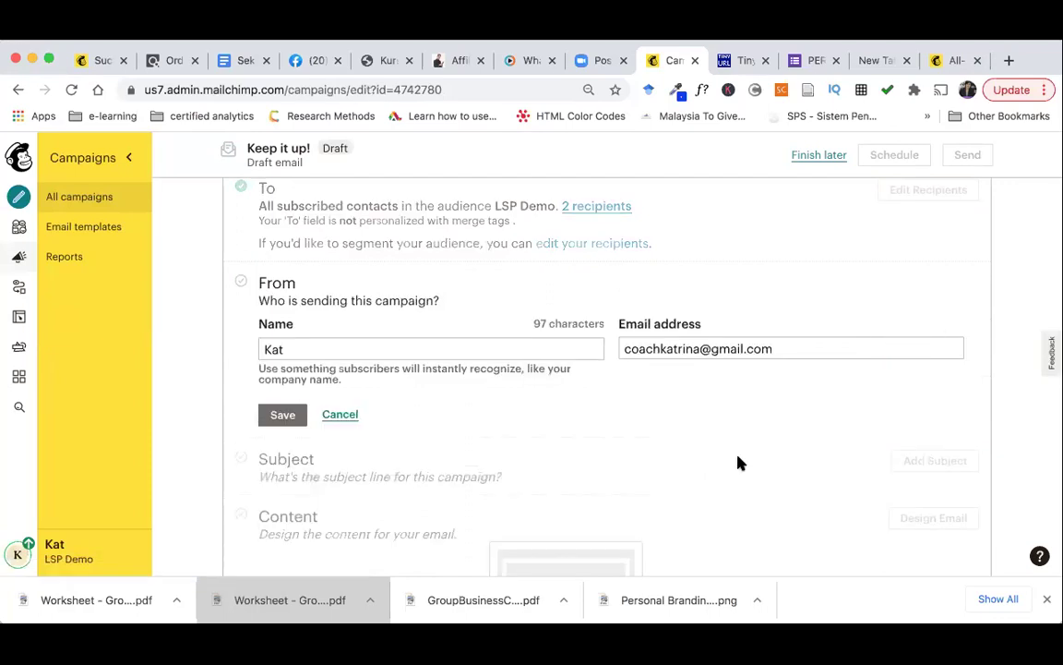
pyautogui.scroll(-10, 739, 465)
pyautogui.scroll(8, 738, 467)
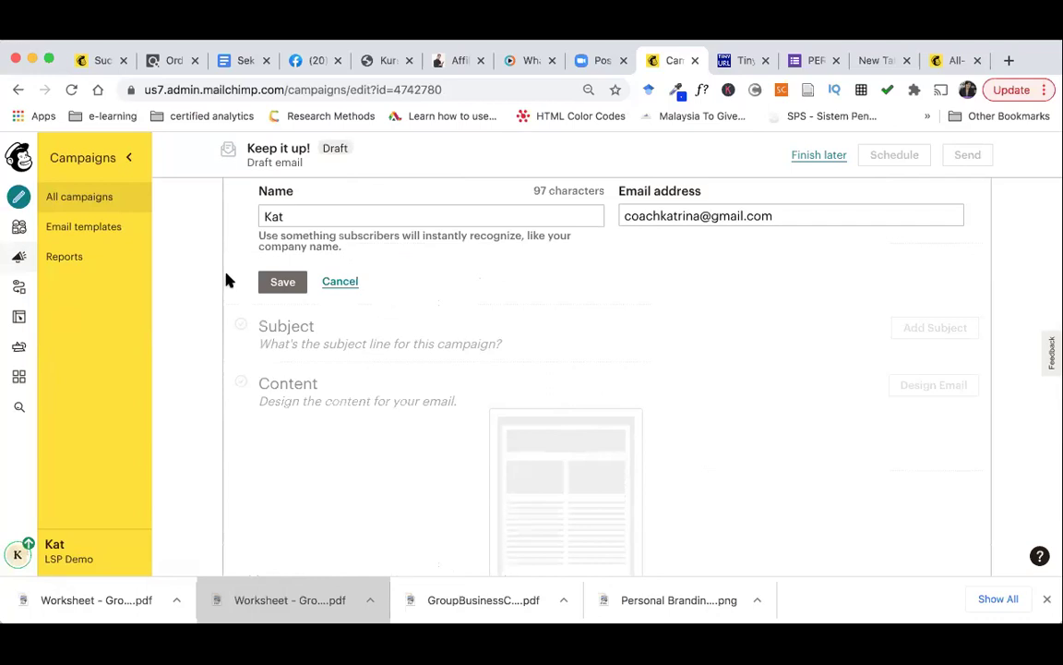
pyautogui.click(279, 284)
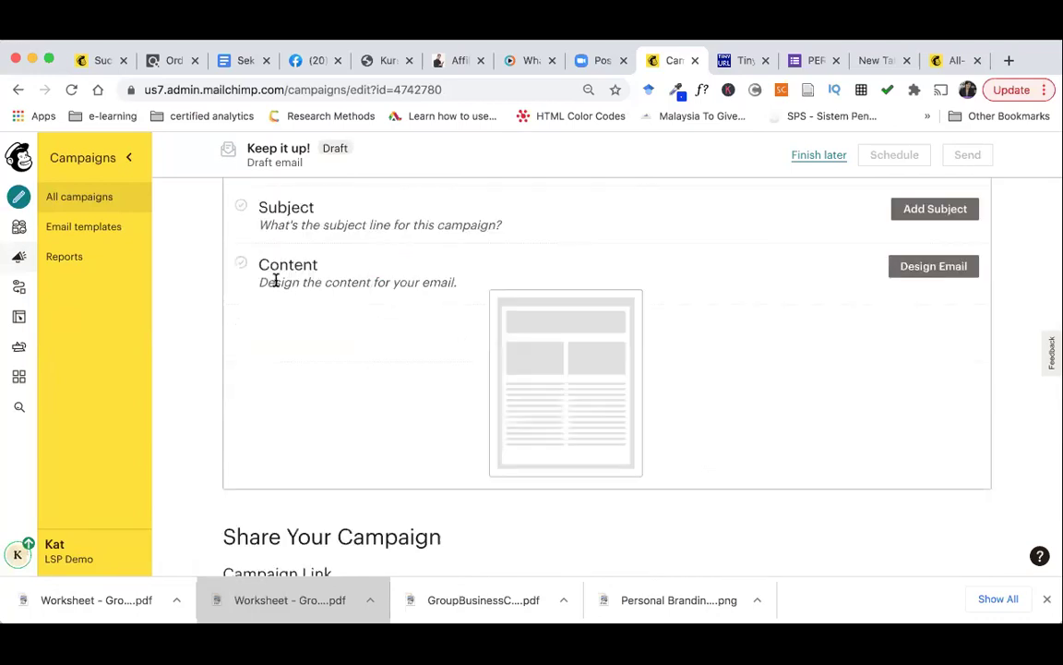
# Start designing the campaign's email content and delete the logo block above the heading
pyautogui.click(926, 268)
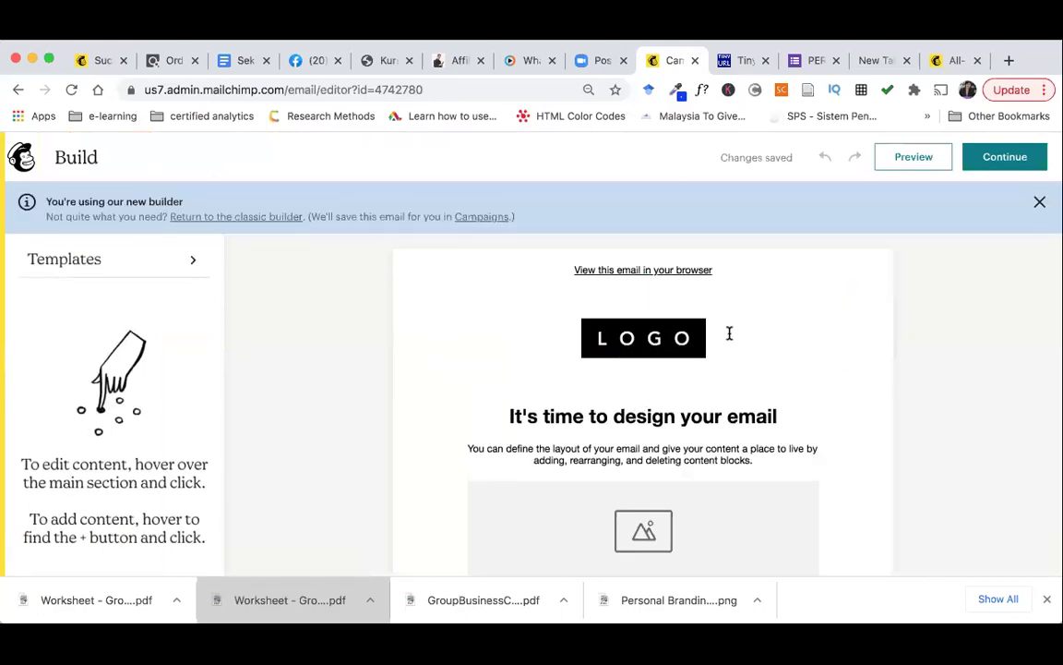
pyautogui.click(722, 338)
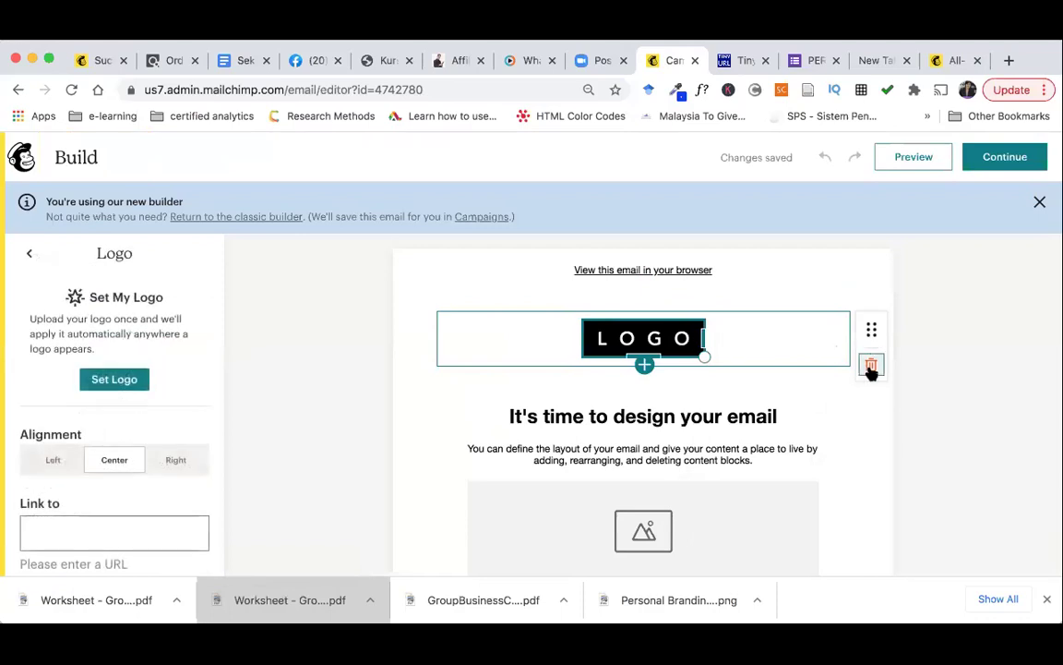
pyautogui.click(871, 367)
pyautogui.click(567, 360)
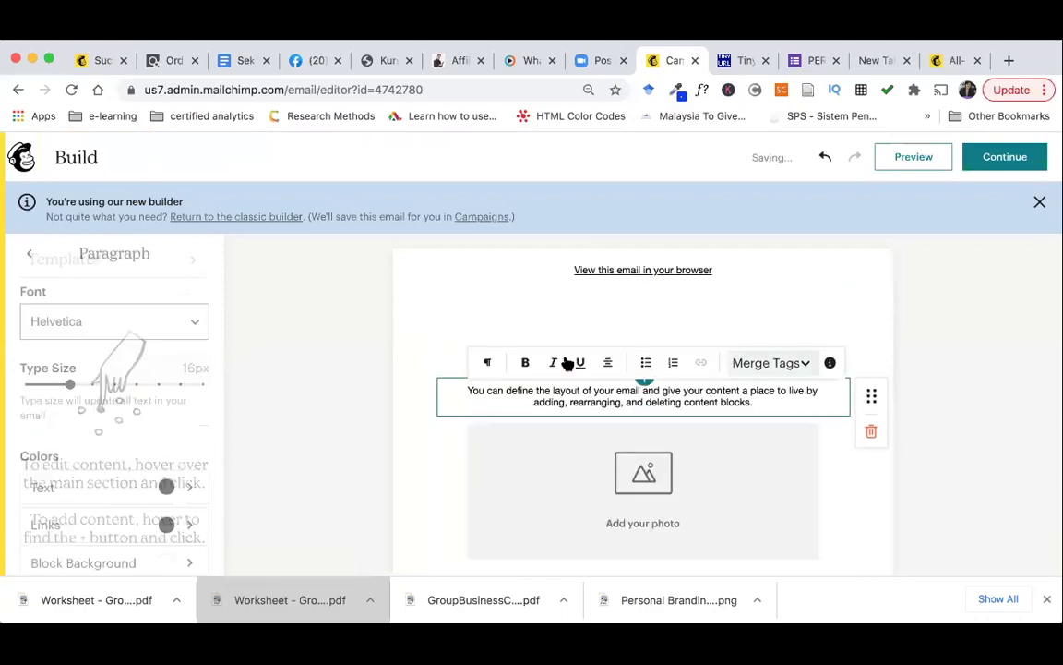
pyautogui.click(807, 277)
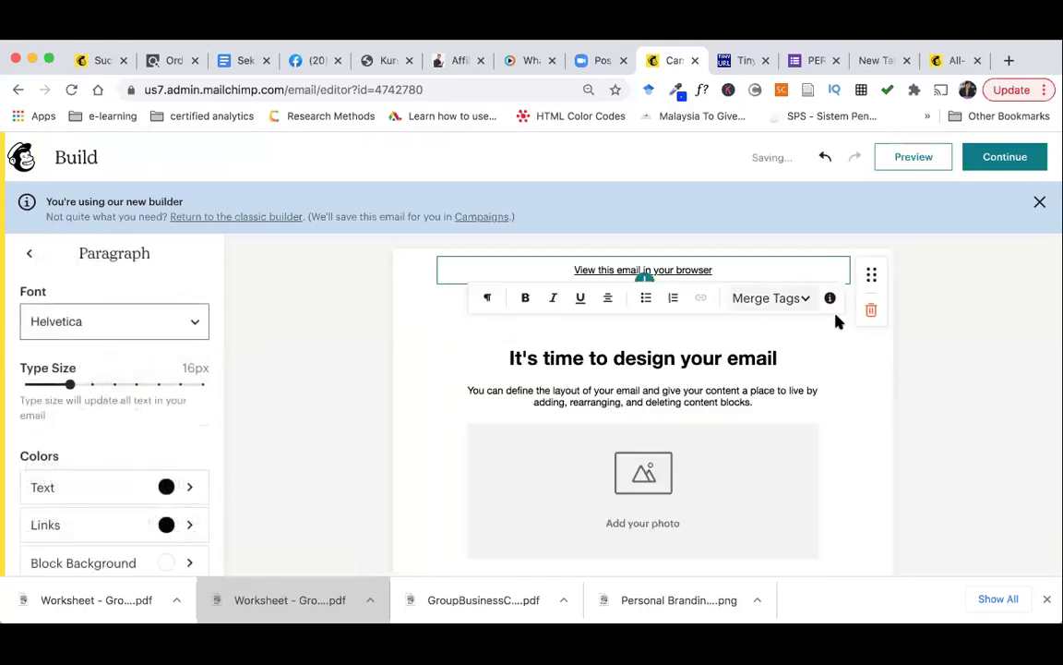
# Replace the email's heading text with the filler "MSNkDjBSfkjb"
pyautogui.click(769, 353)
pyautogui.moveTo(734, 365); pyautogui.dragTo(498, 368)
pyautogui.tripleClick(499, 351)
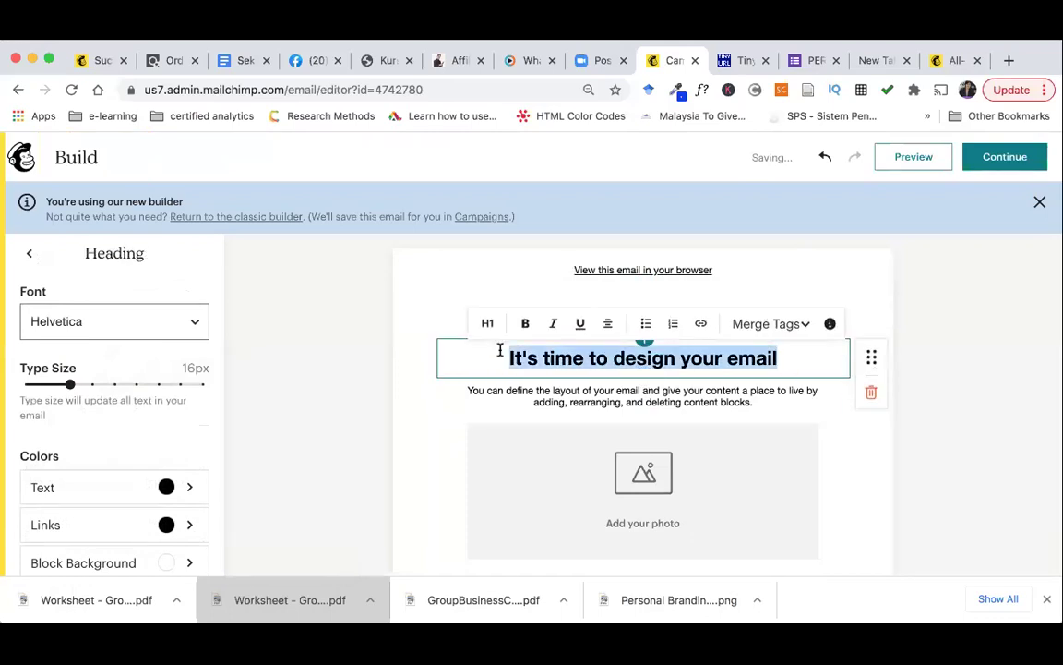
pyautogui.write('MSNkDjBSfkjb')
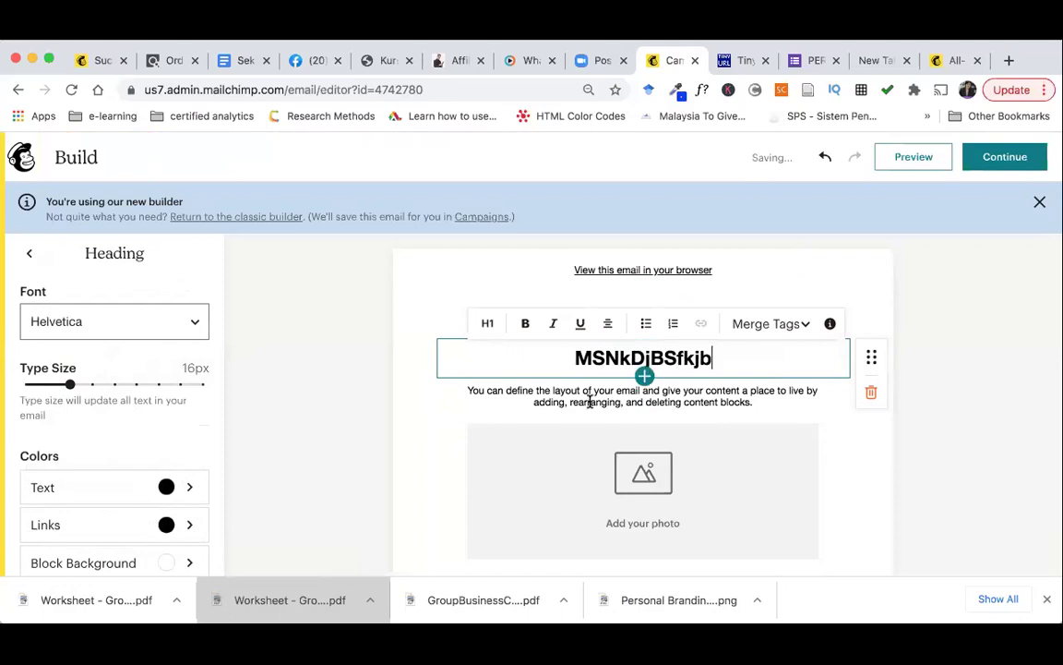
# Replace the paragraph under the heading with the filler text "siudgfaiufgfiausgfiuagfsiga"
pyautogui.click(589, 402)
pyautogui.moveTo(754, 402); pyautogui.dragTo(456, 391)
pyautogui.write('siudgfaiufgfiau')
pyautogui.write('gfaiufgfiaug')
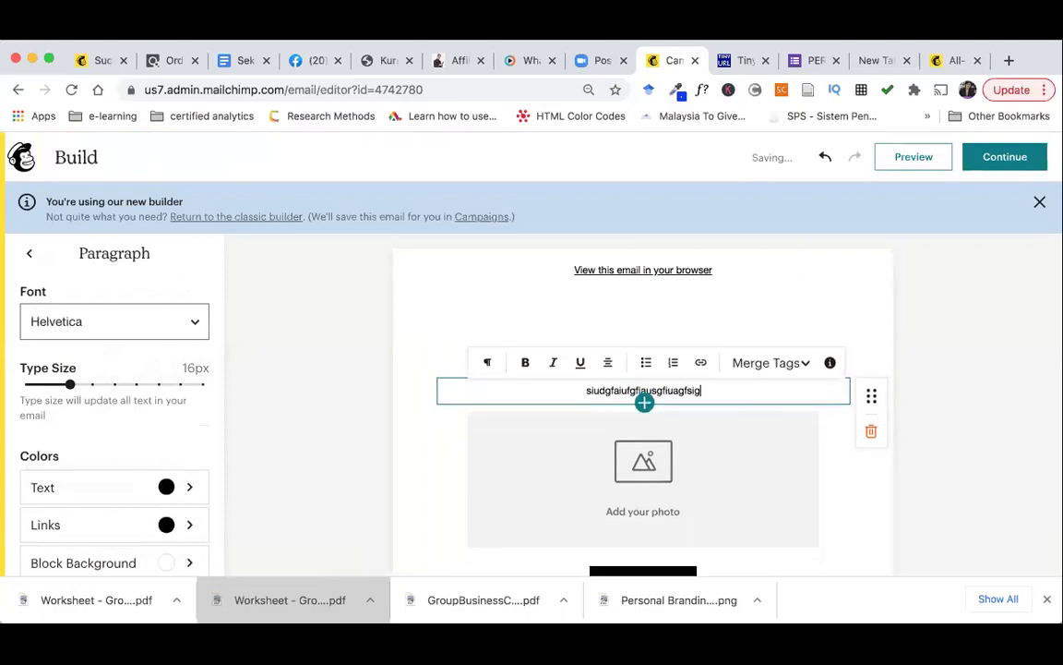
# Delete the paragraph, image placeholder and button blocks below the email's heading
pyautogui.scroll(-3, 696, 485)
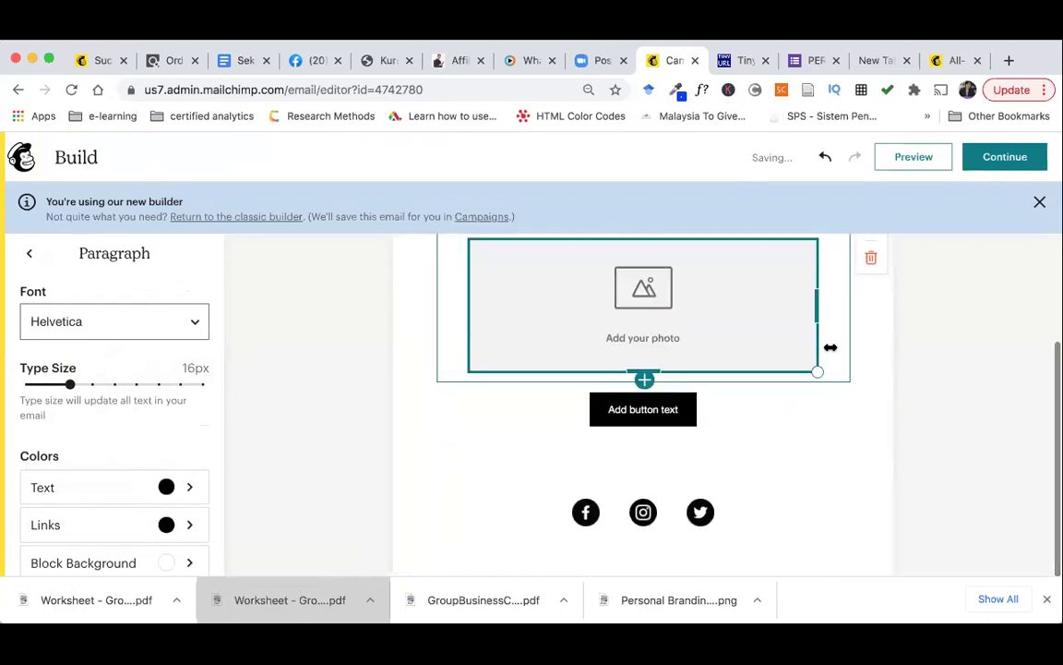
pyautogui.scroll(2, 831, 346)
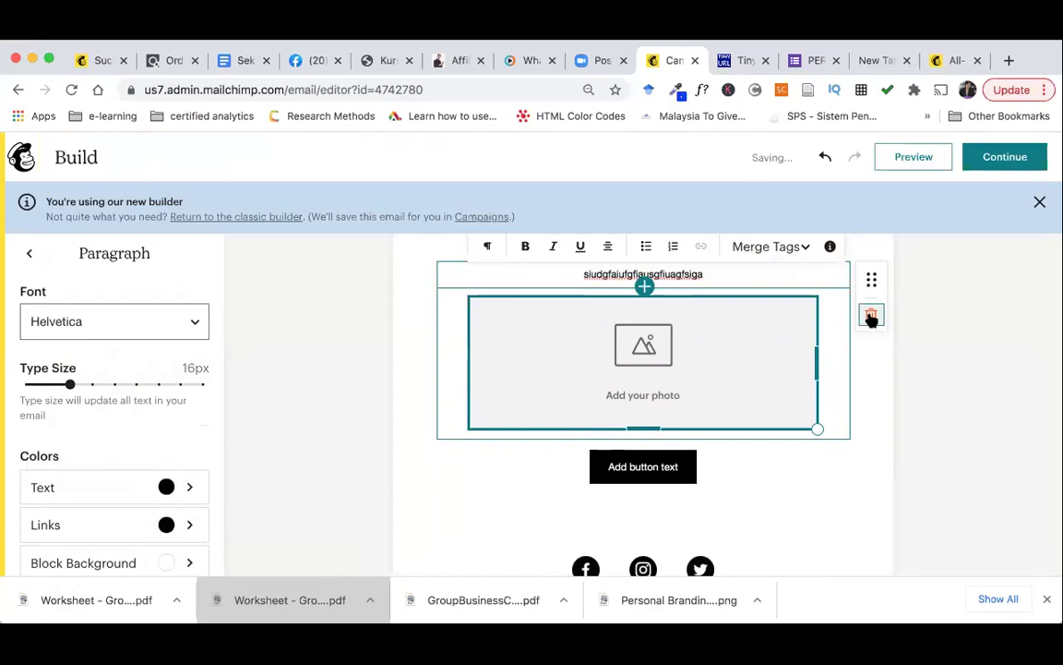
pyautogui.click(871, 317)
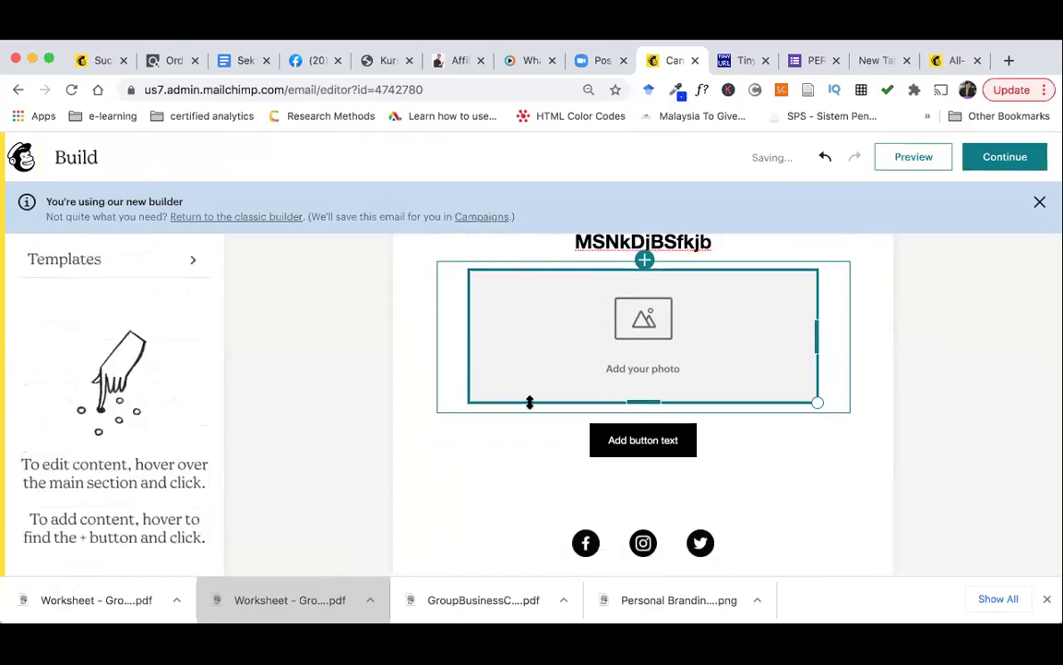
pyautogui.click(852, 342)
pyautogui.click(872, 315)
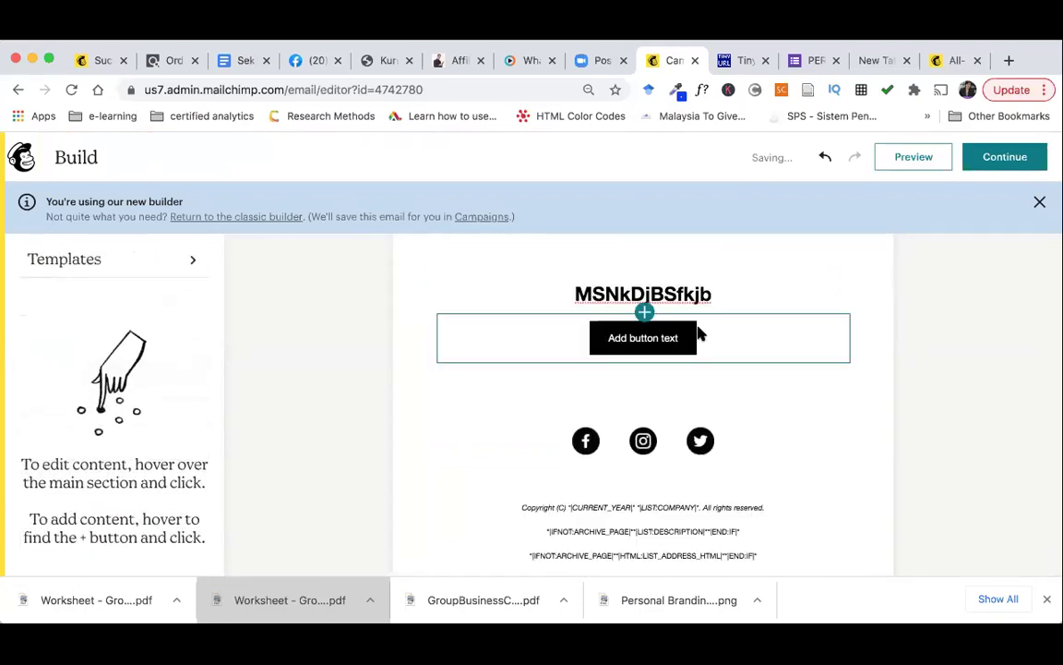
pyautogui.click(749, 361)
pyautogui.click(872, 367)
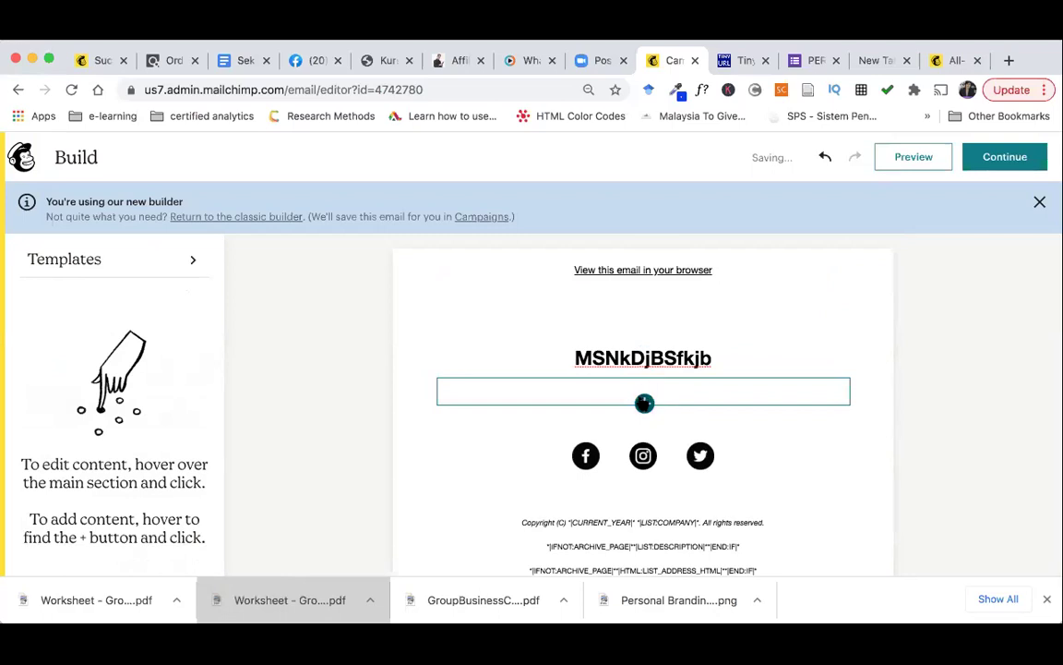
# Add a video block between the heading and the social icons, and finish the email design
pyautogui.click(645, 403)
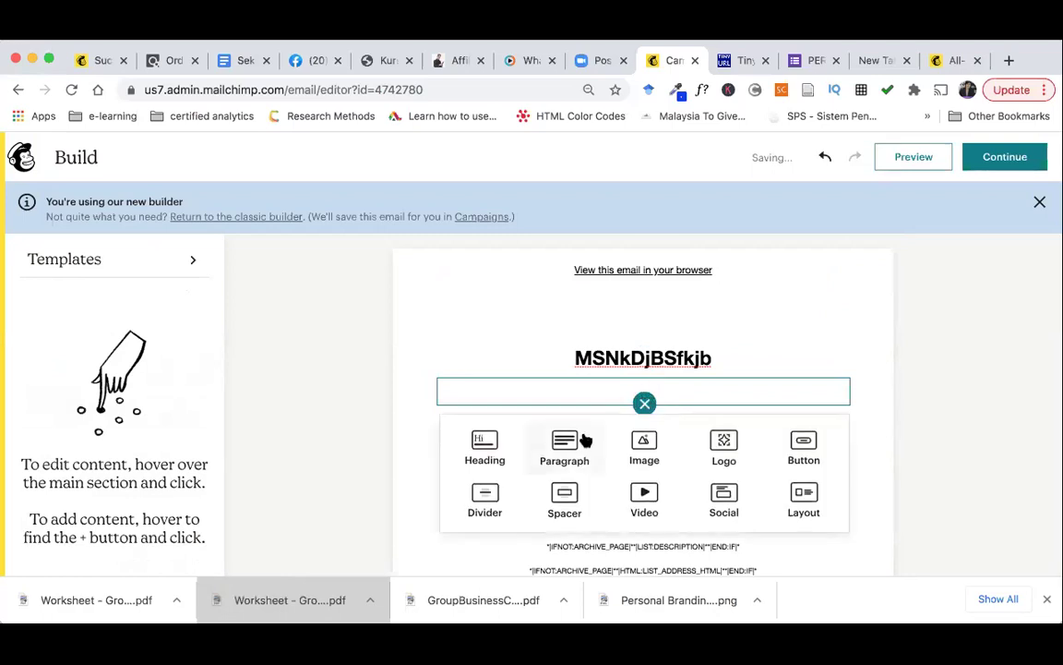
pyautogui.click(752, 503)
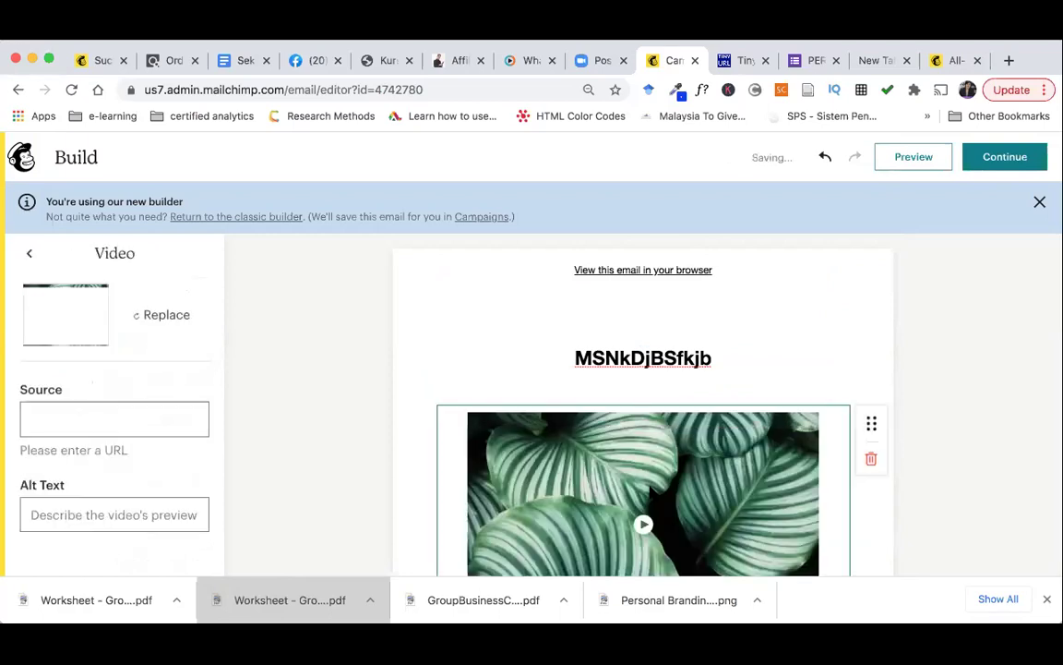
pyautogui.scroll(-2, 651, 492)
pyautogui.scroll(-3, 651, 494)
pyautogui.scroll(1, 686, 492)
pyautogui.scroll(-2, 743, 575)
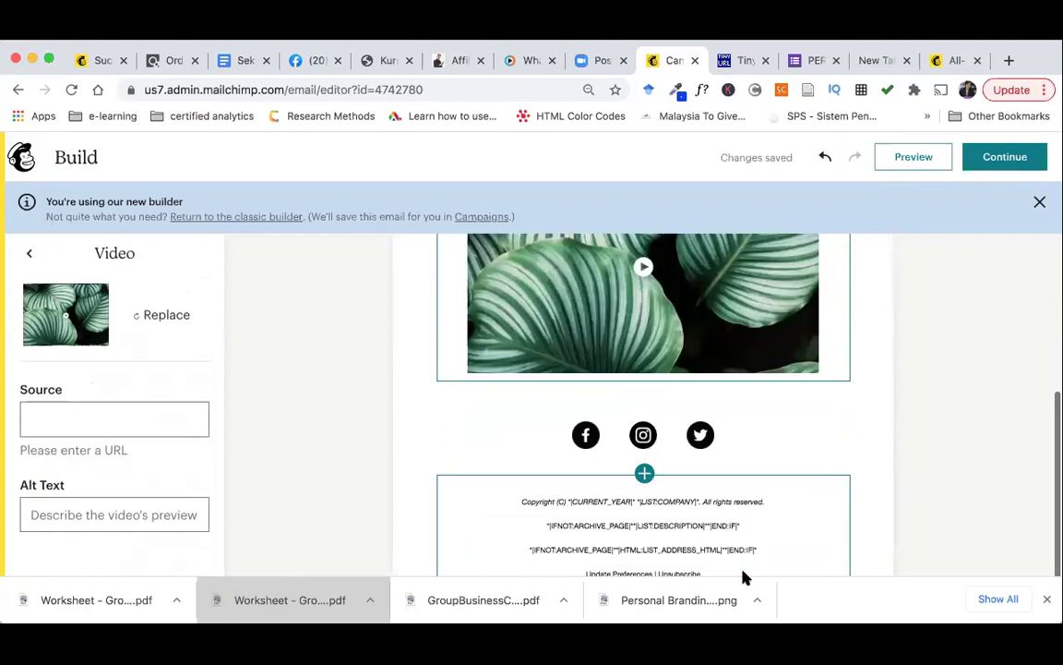
pyautogui.scroll(5, 743, 572)
pyautogui.click(1015, 157)
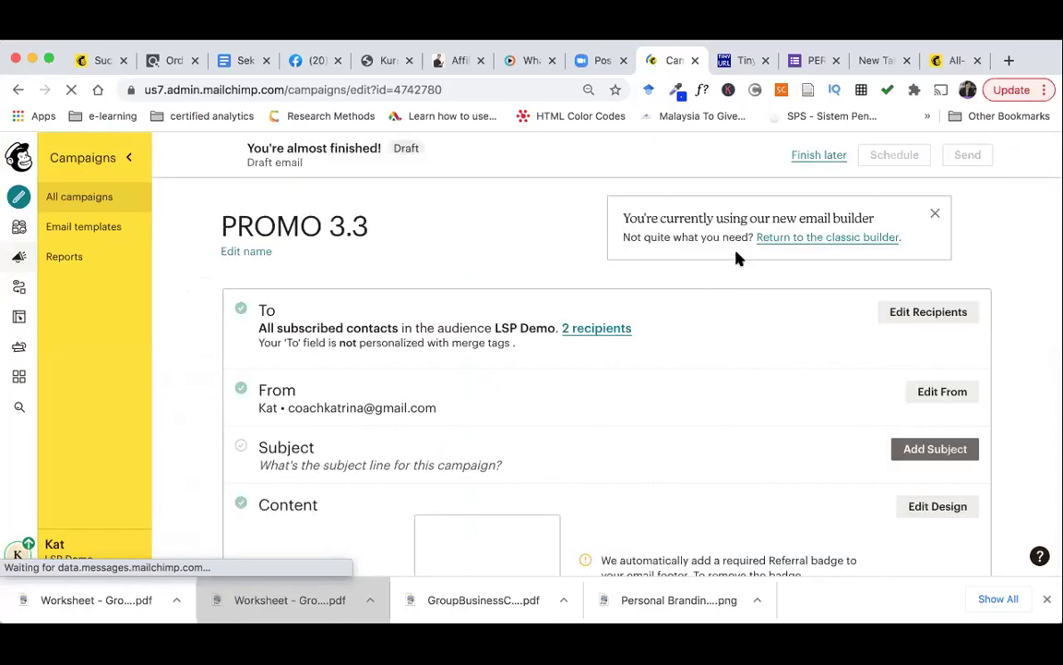
# Set the campaign's subject line to "promo" and save it
pyautogui.click(923, 450)
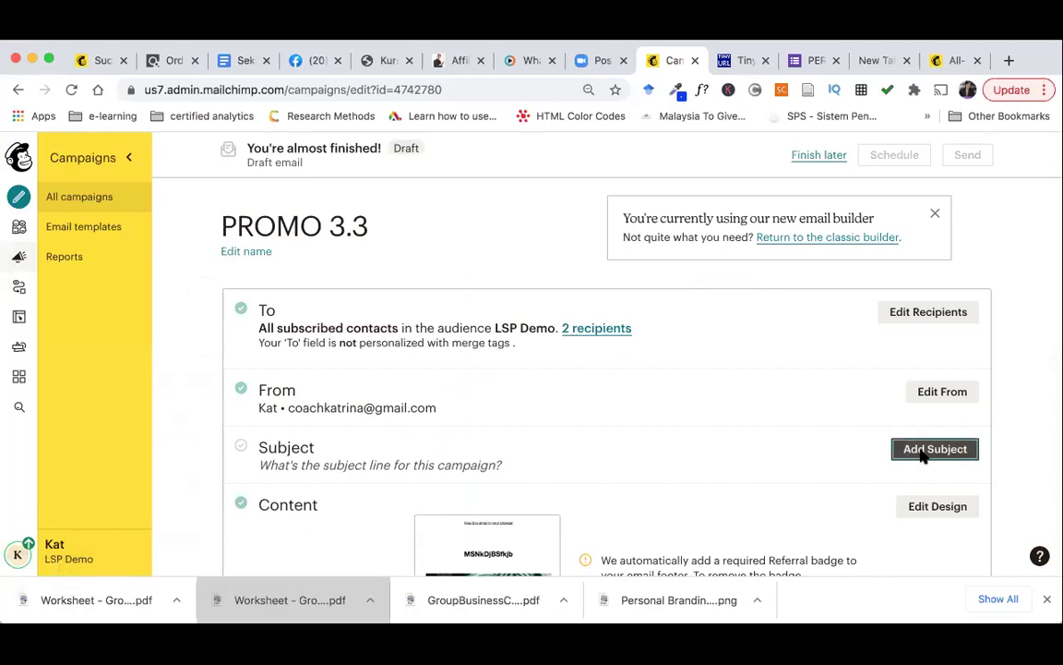
pyautogui.click(483, 521)
pyautogui.write('p')
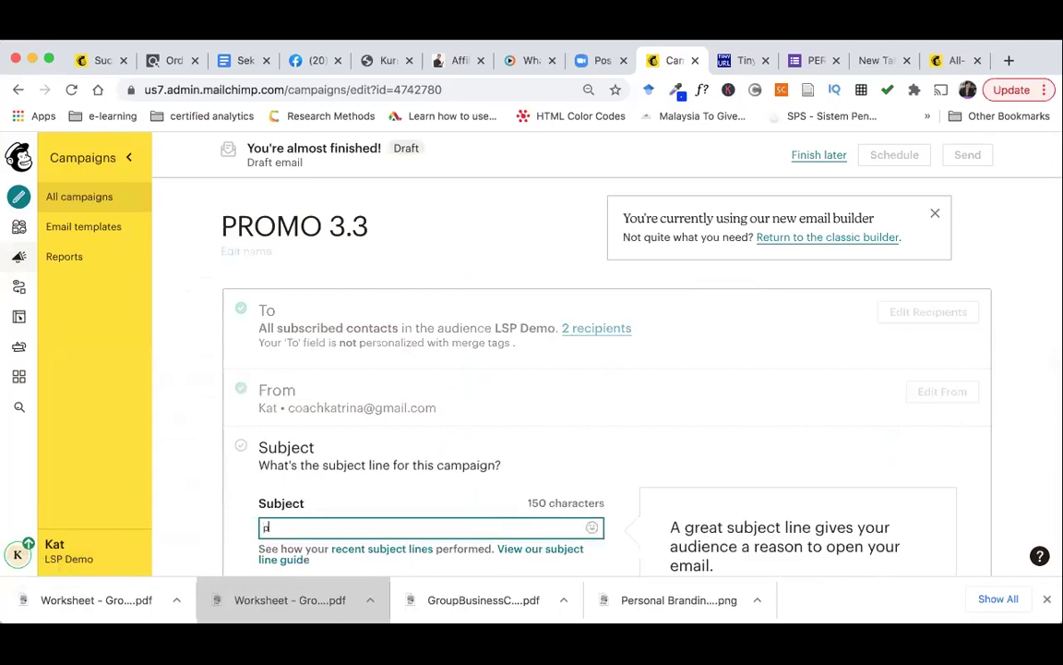
pyautogui.write('romo')
pyautogui.scroll(-5, 671, 488)
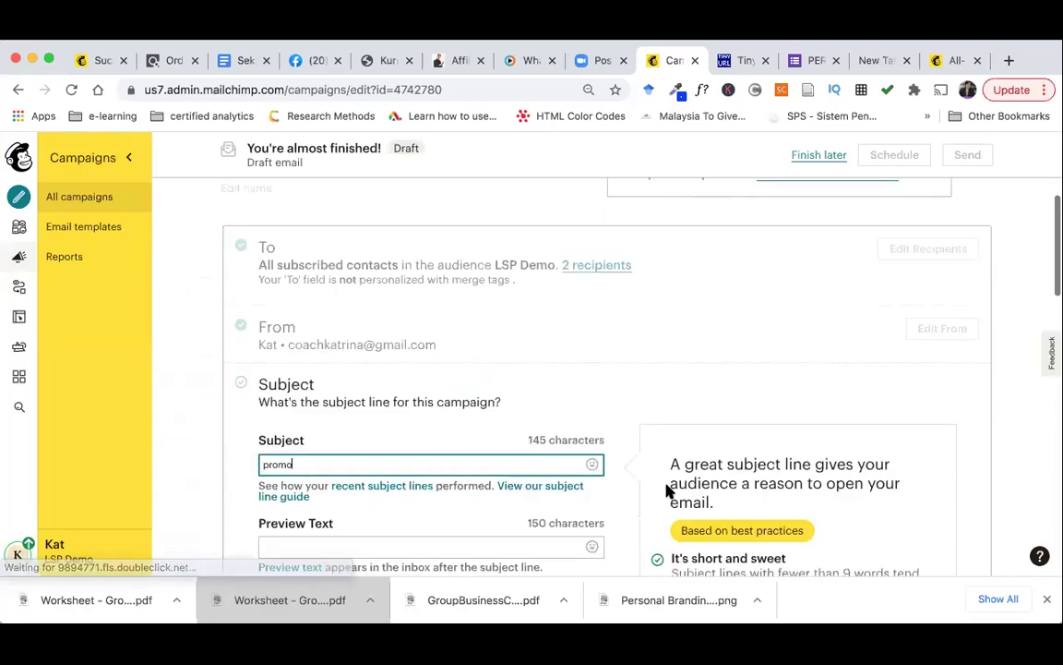
pyautogui.click(282, 369)
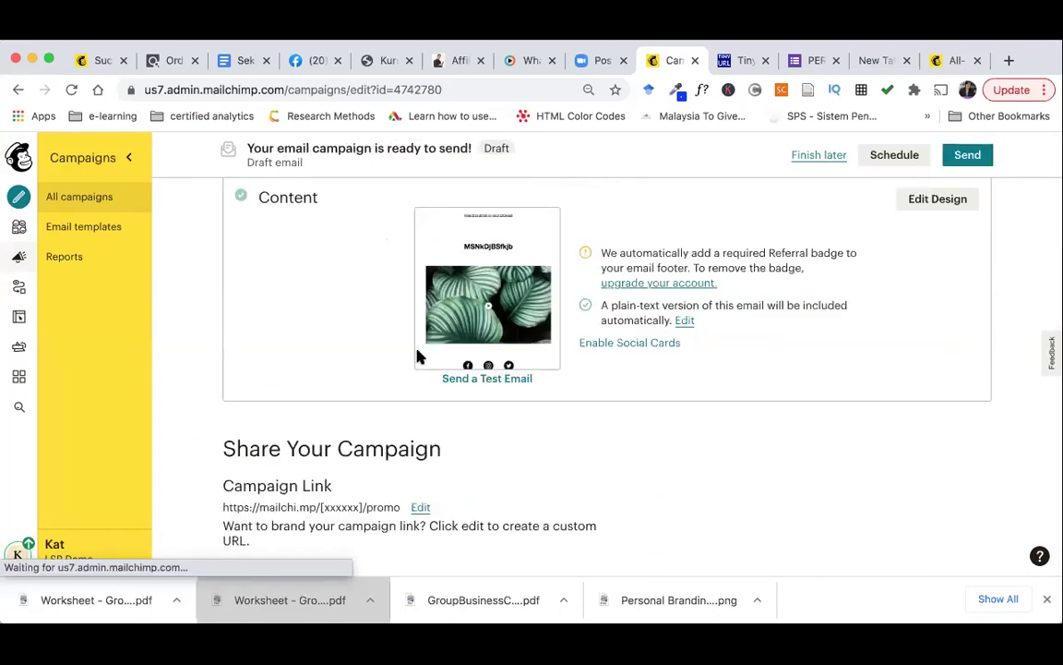
# Examine the campaign's send confirmation and its scheduling options, closing both without sending or scheduling
pyautogui.scroll(5, 418, 357)
pyautogui.click(979, 157)
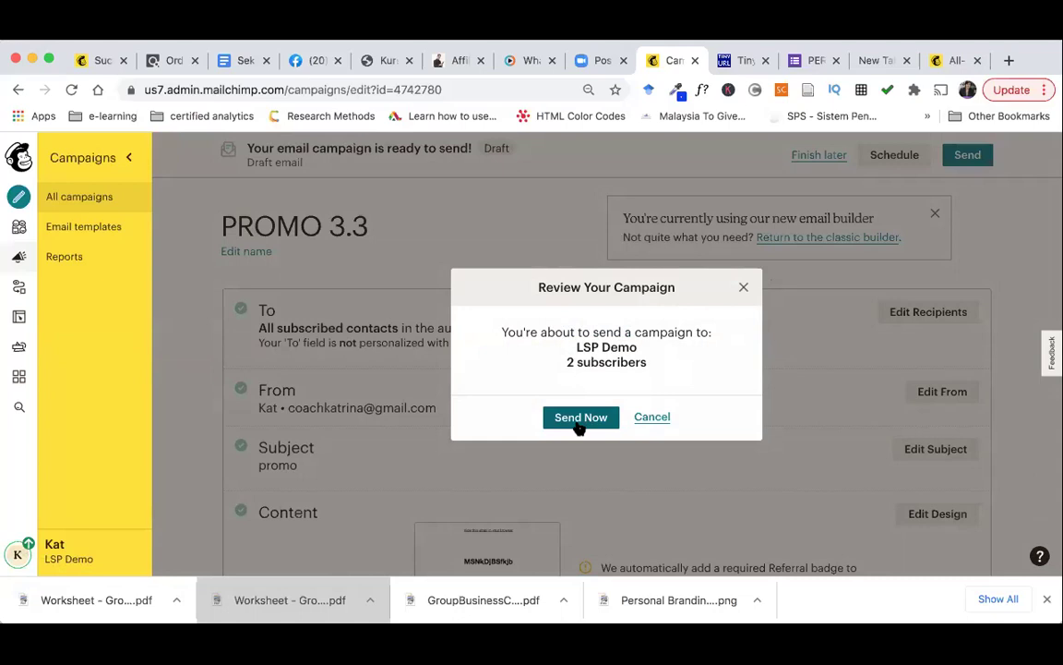
pyautogui.click(653, 418)
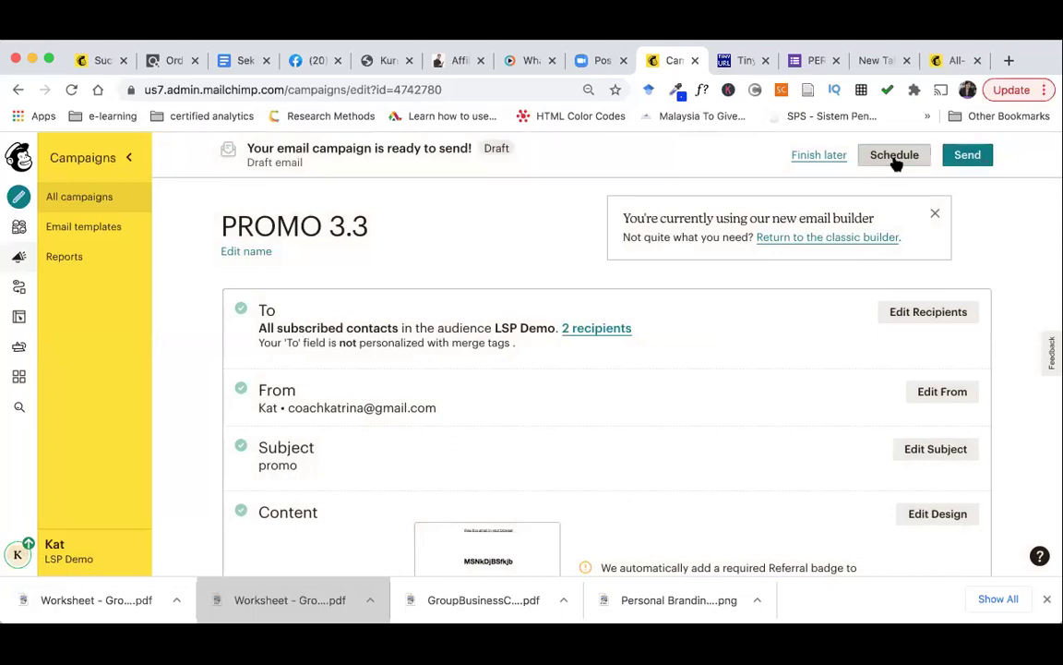
pyautogui.click(895, 157)
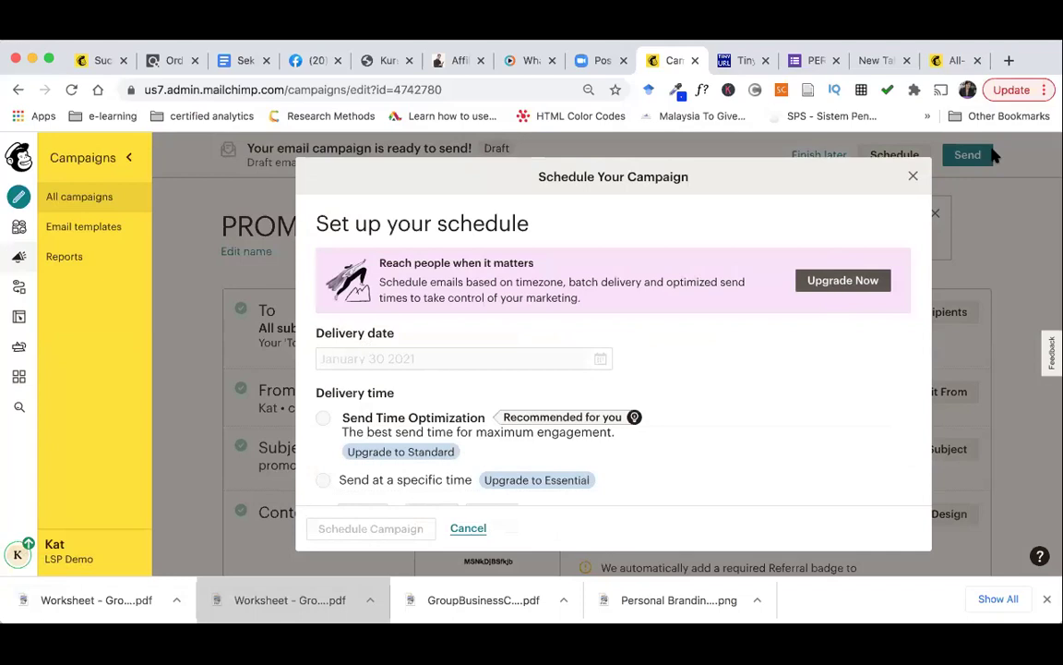
pyautogui.click(911, 178)
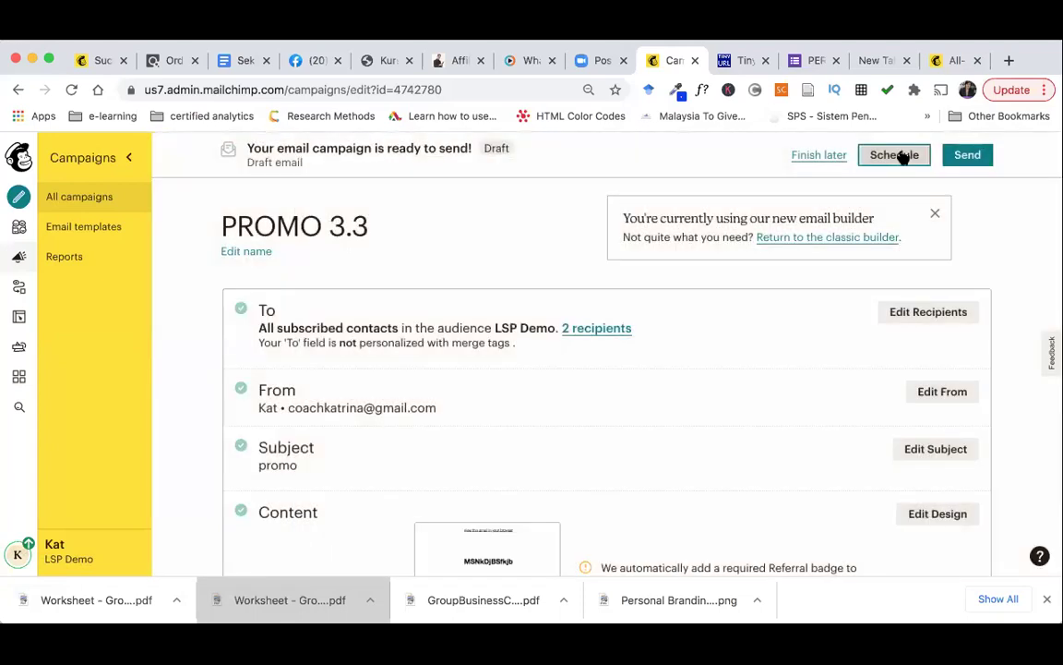